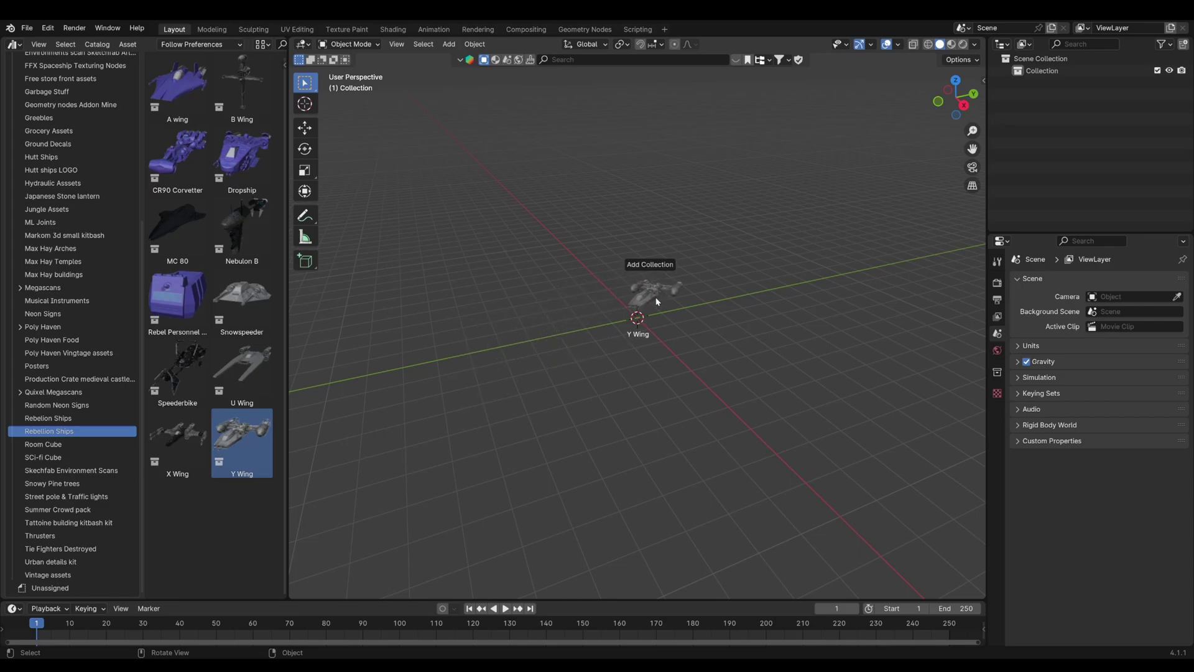
Make the instances of the placed Y Wing collection asset real so its parts become separate objects
key(ctrl+a)
click(619, 390)
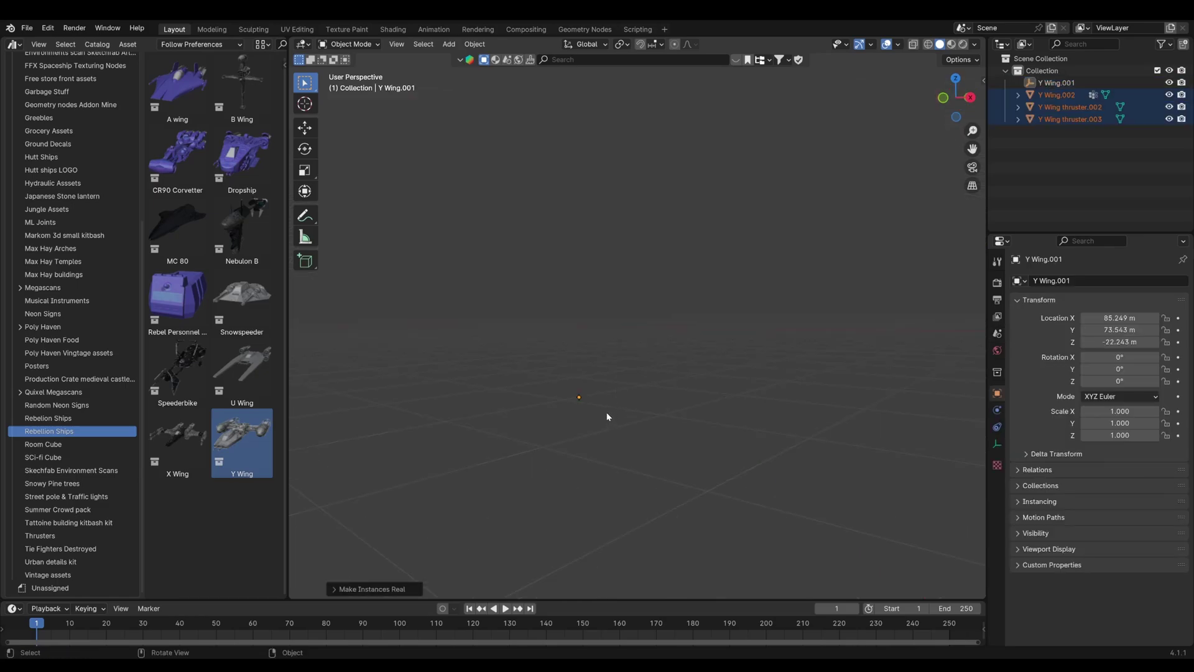
key(KP_Decimal)
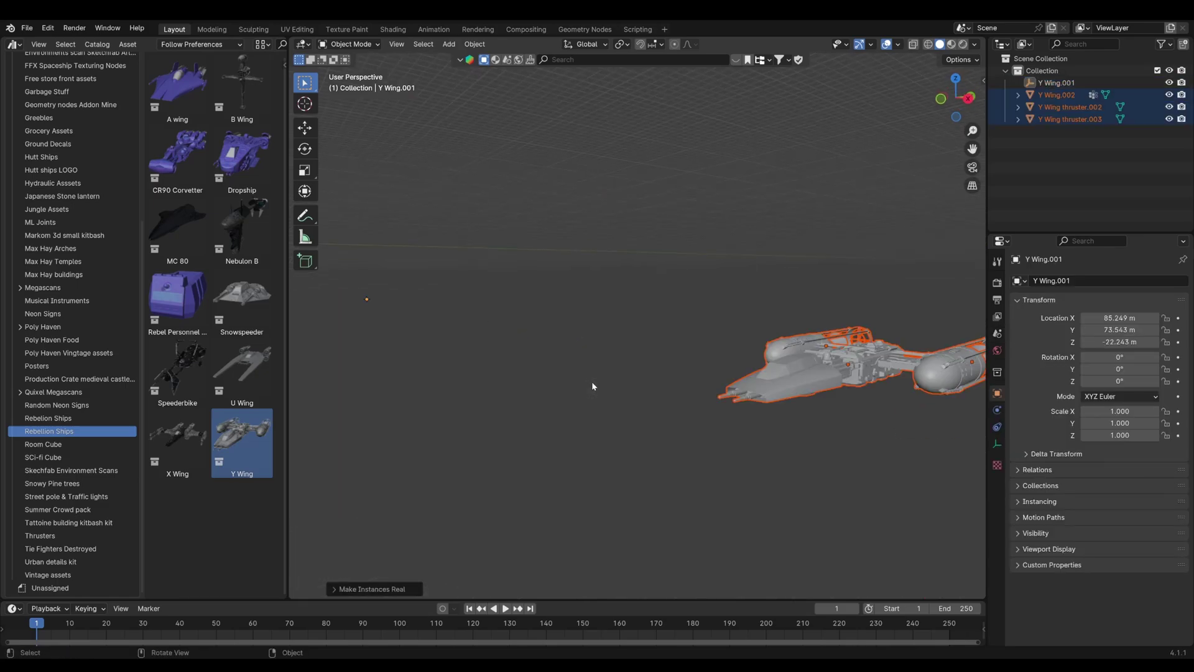
middle_drag(680, 368, 678, 408)
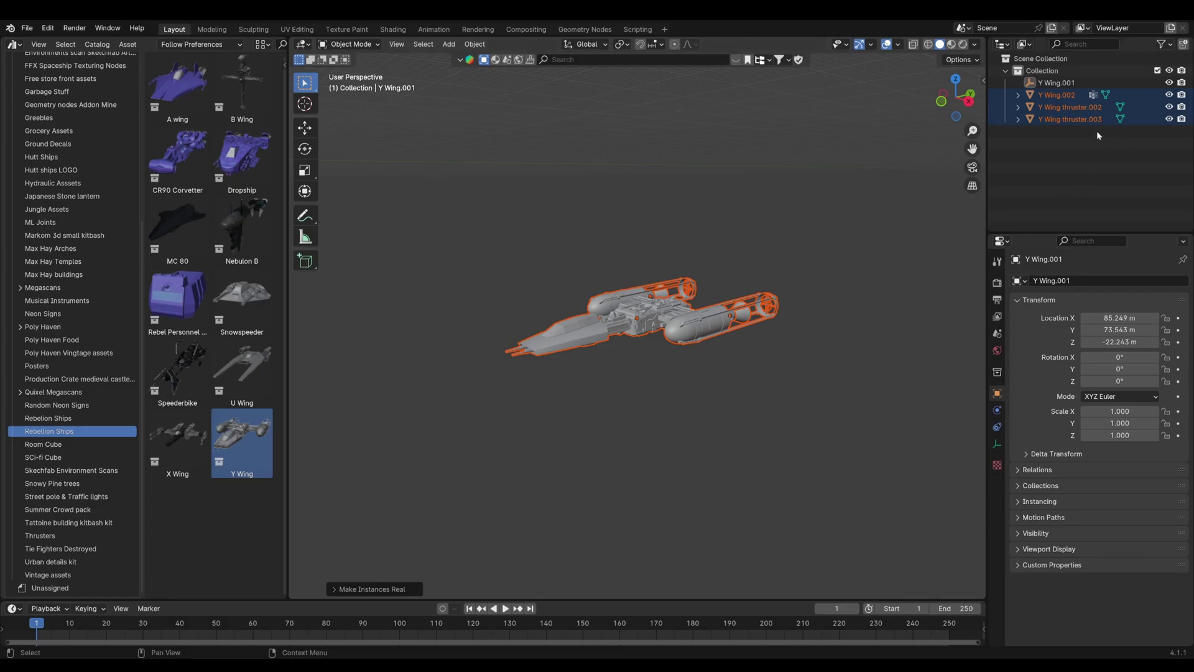
Parent the objects Y Wing thruster.002 and Y Wing thruster.003 to the ship body Y Wing.002
click(1055, 118)
key(a)
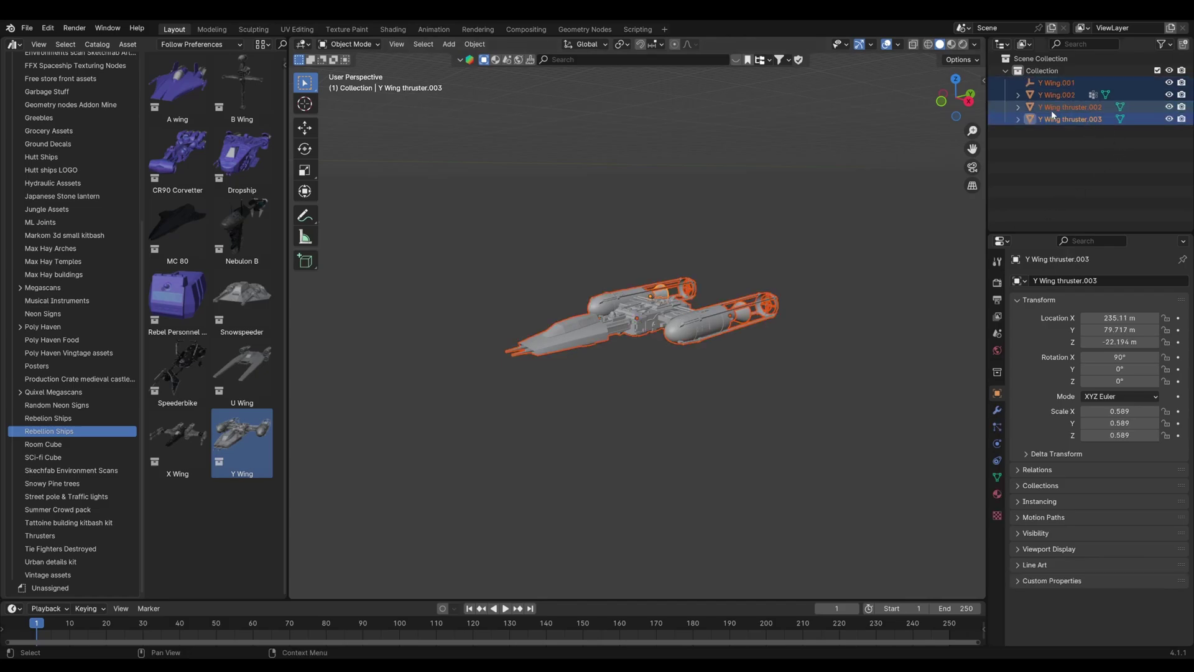
click(1053, 118)
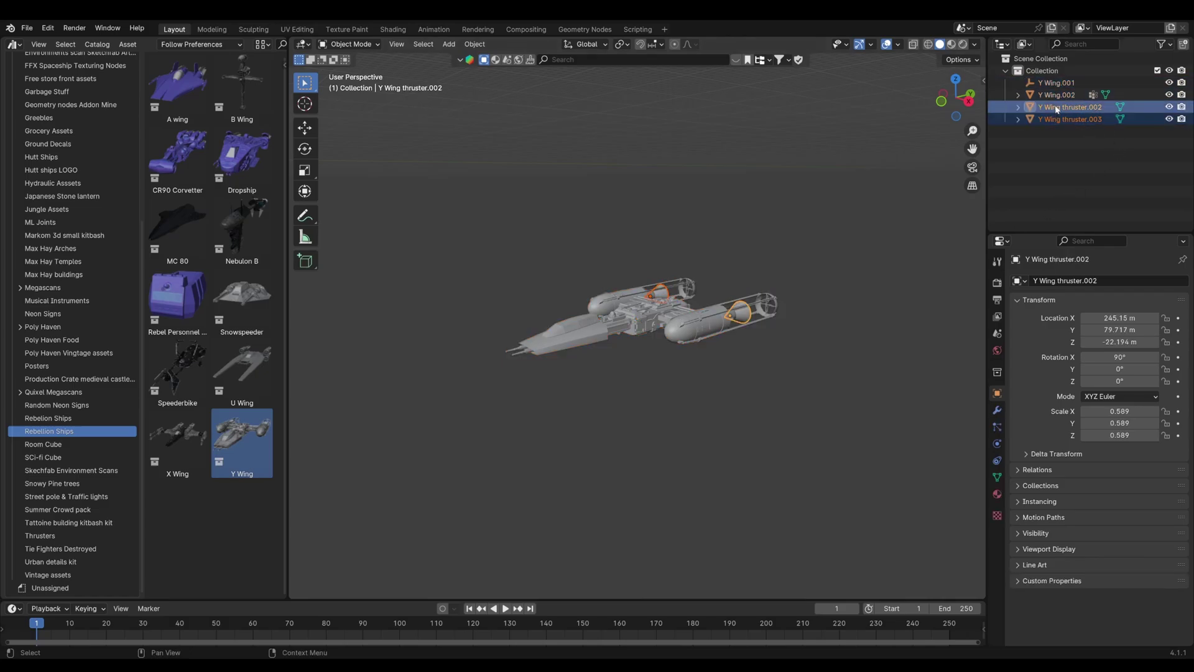
shift+click(1057, 94)
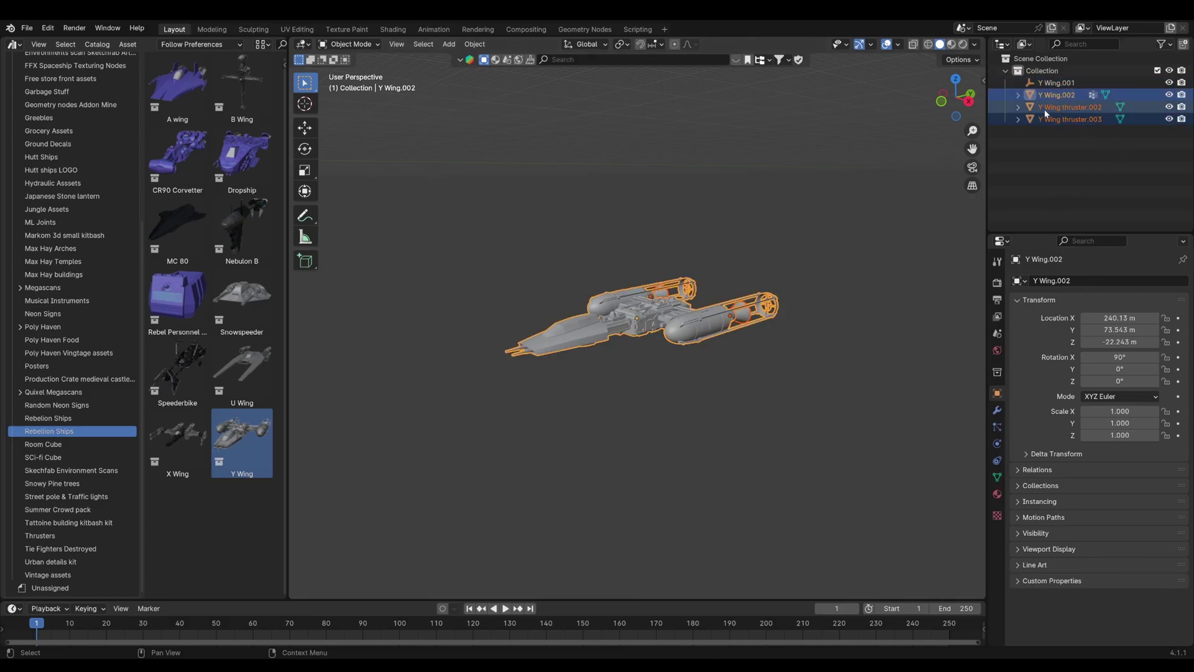
key(ctrl+p)
click(435, 374)
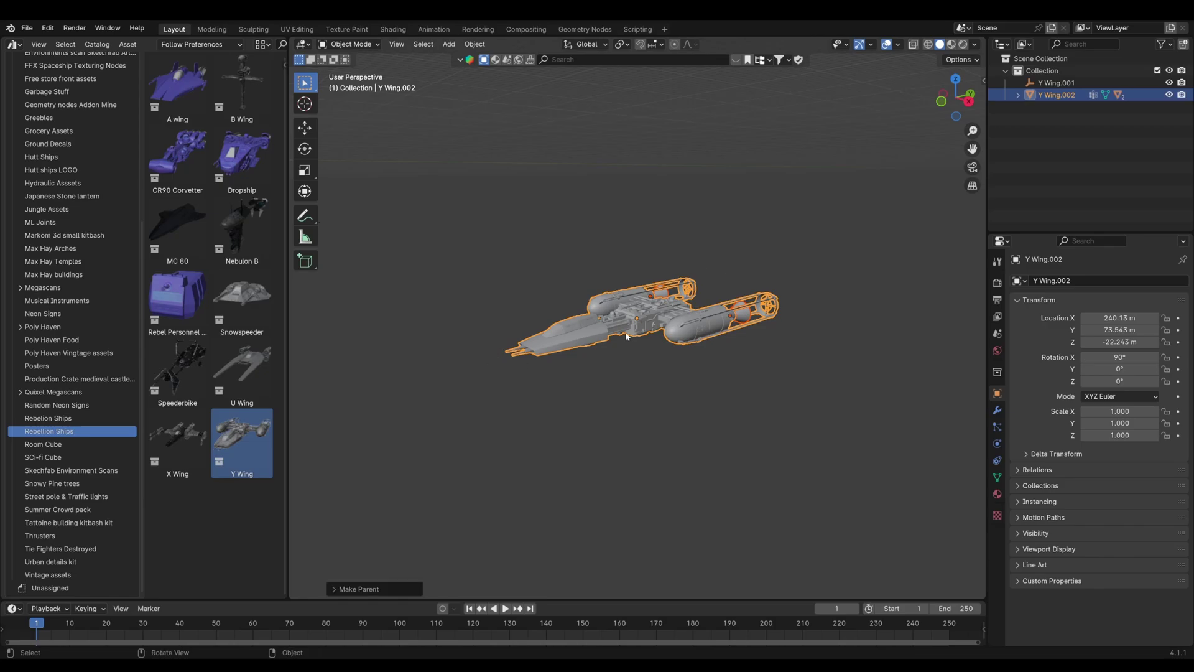
Clear the location and rotation of Y Wing.002 and rotate it 90° about the global X axis
key(alt+g)
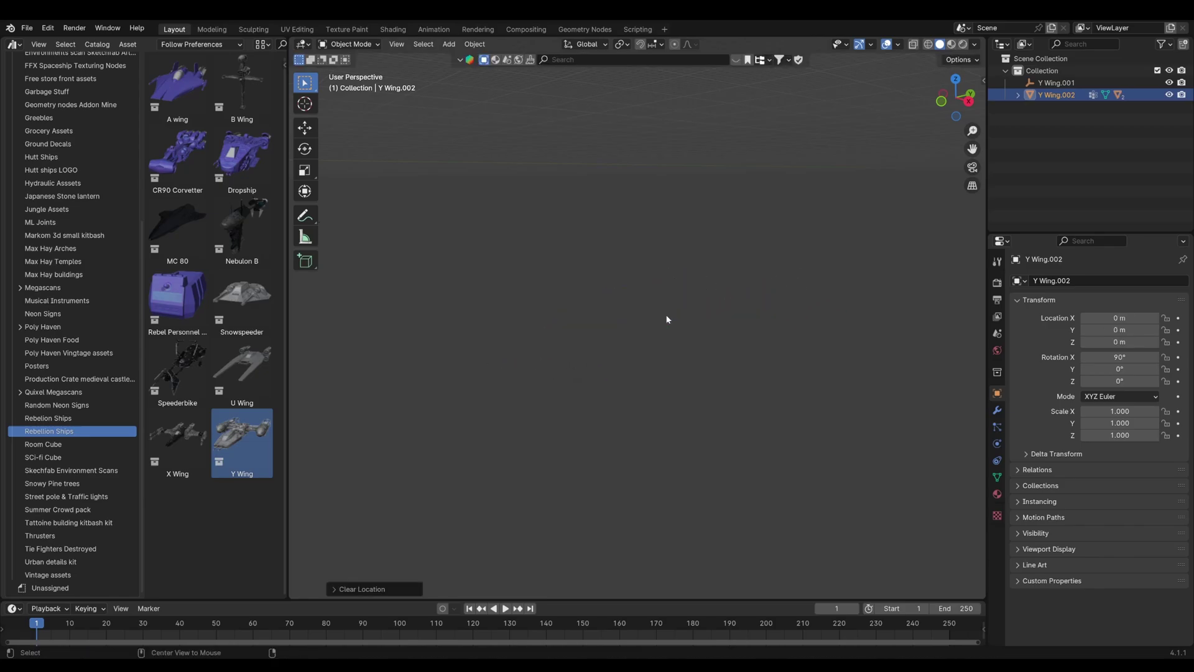
key(KP_Decimal)
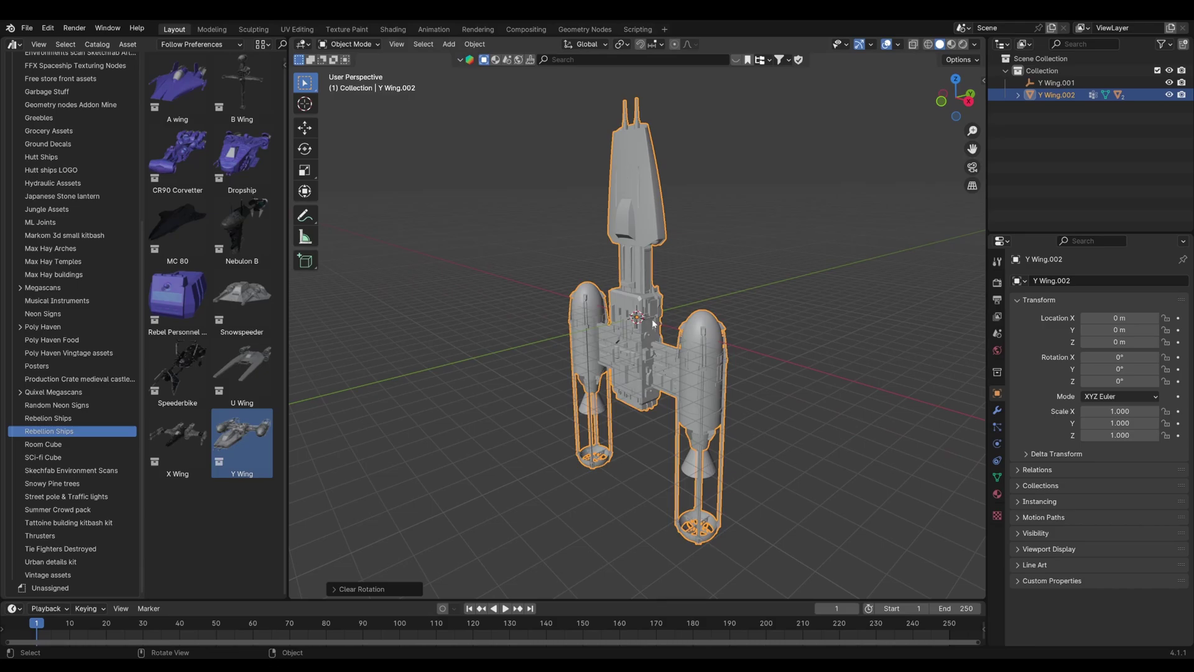
key(r)
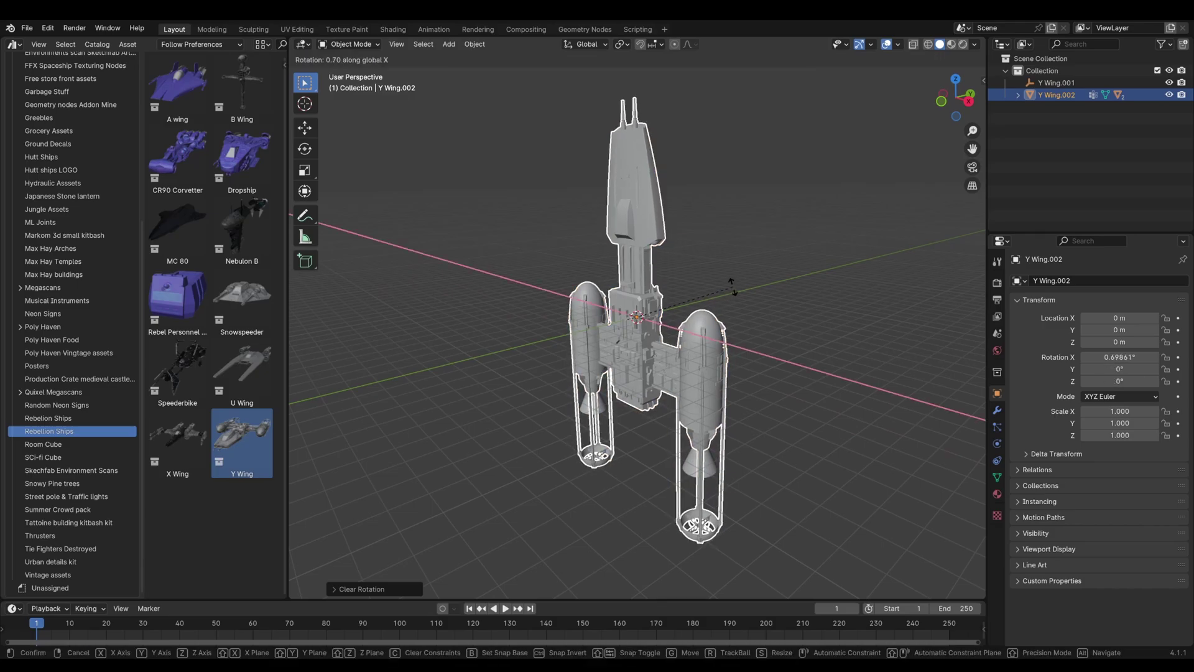
key(x)
key(9)
key(0)
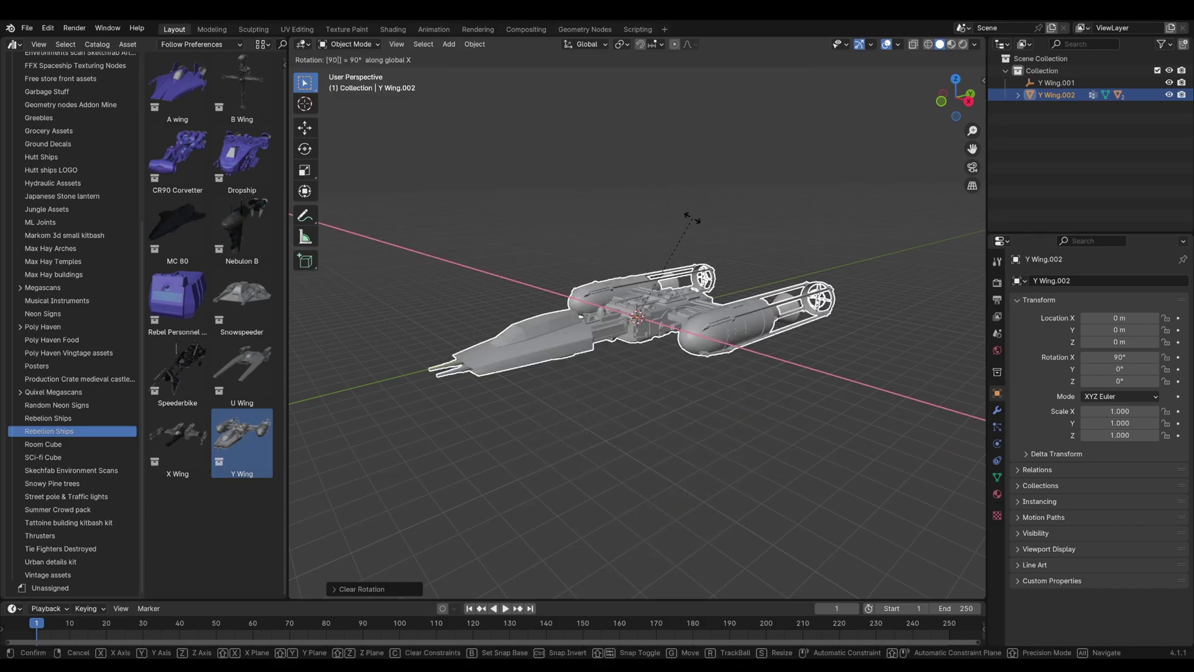
key(Return)
Delete the leftover empty Y Wing.001 from the scene collection
middle_drag(765, 336, 660, 346)
scroll(661, 345, down, 3)
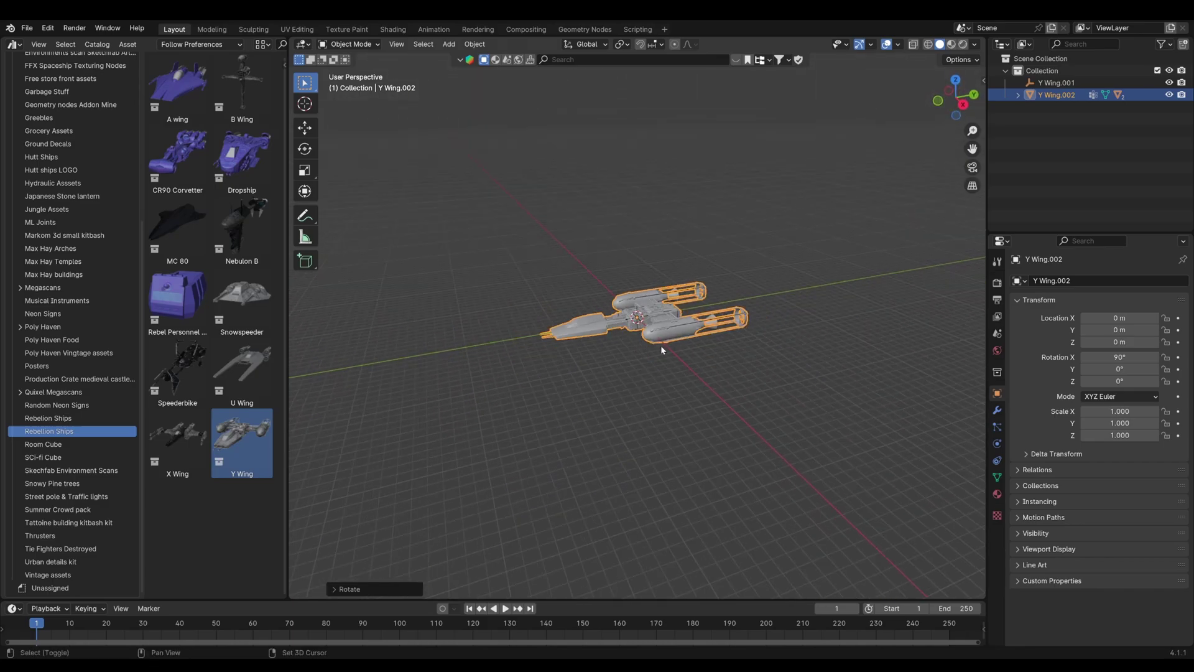
click(1058, 83)
key(x)
click(857, 197)
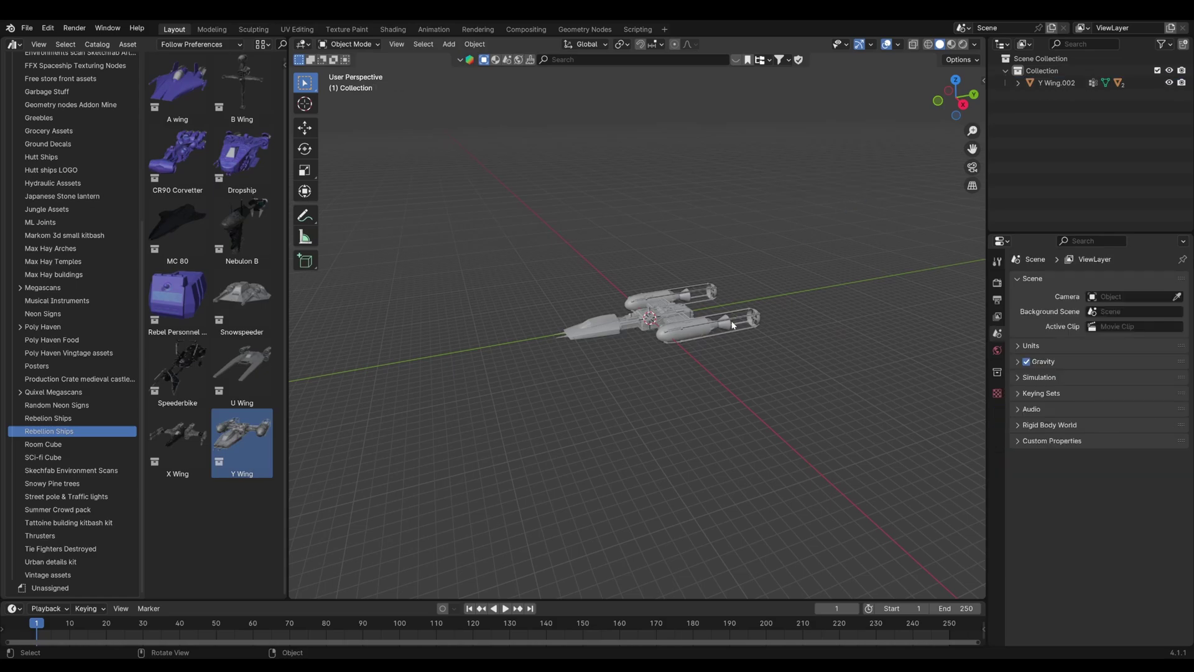
Widen the 3D viewport by shrinking the asset browser, and add a Bézier circle at the world origin
drag(288, 285, 86, 285)
key(shift+a)
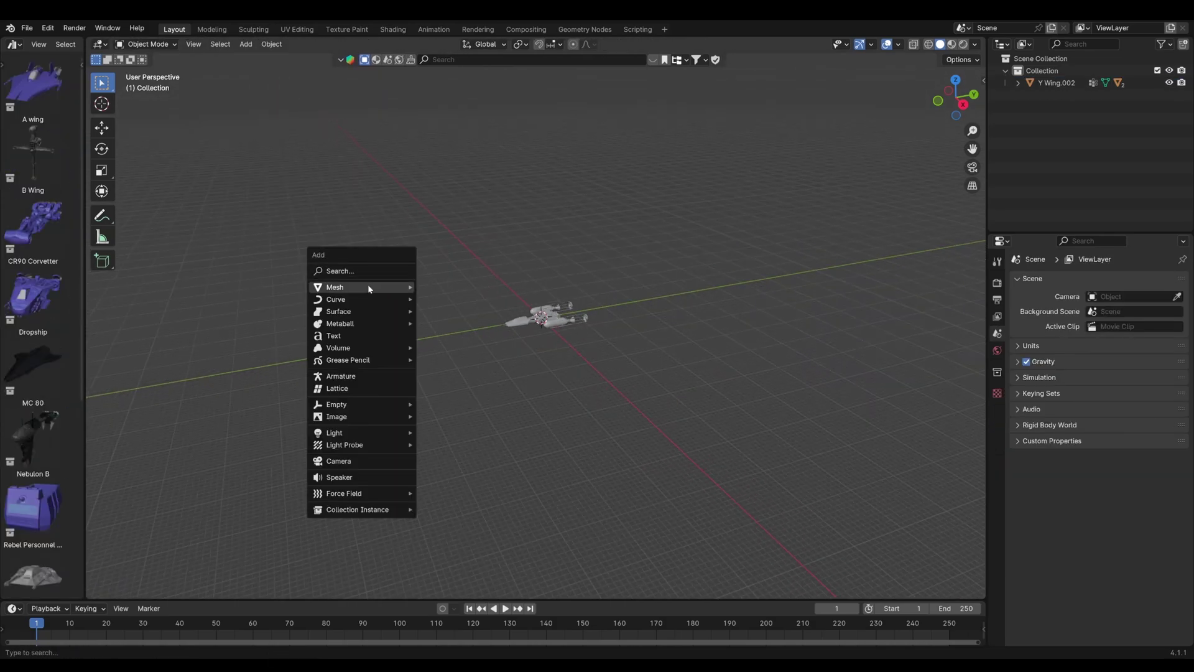
mouse_move(364, 299)
click(470, 301)
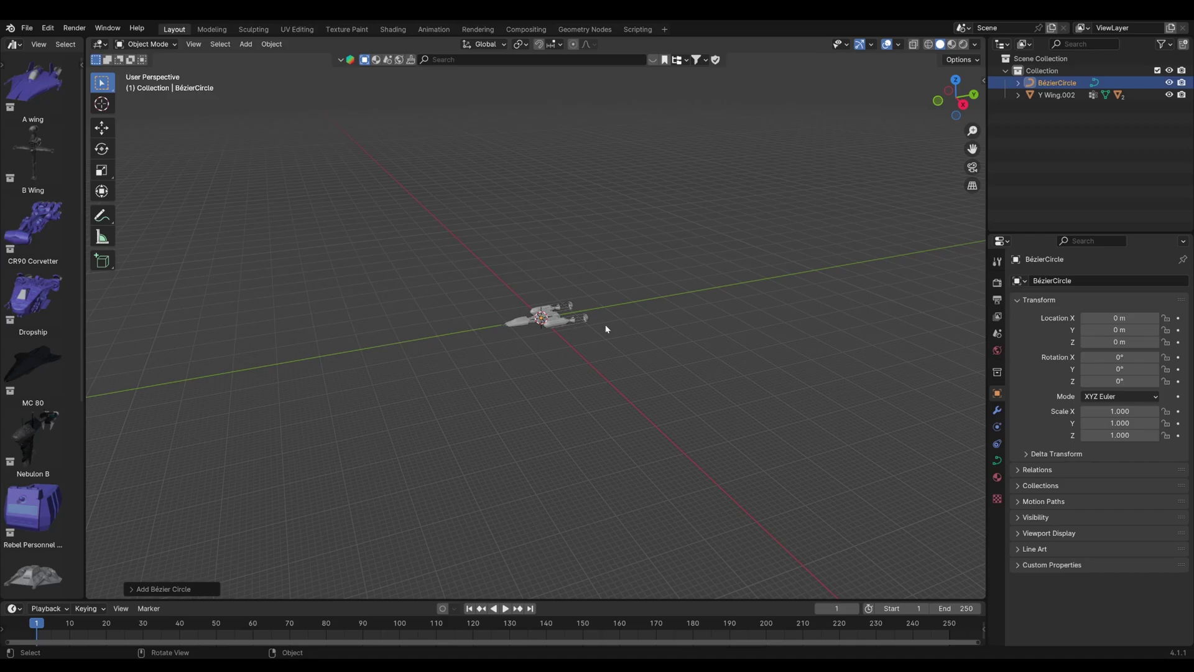
Scale the Bézier circle up in Edit Mode into a wide loop around the ship, and subdivide its segments
key(Tab)
text(s)
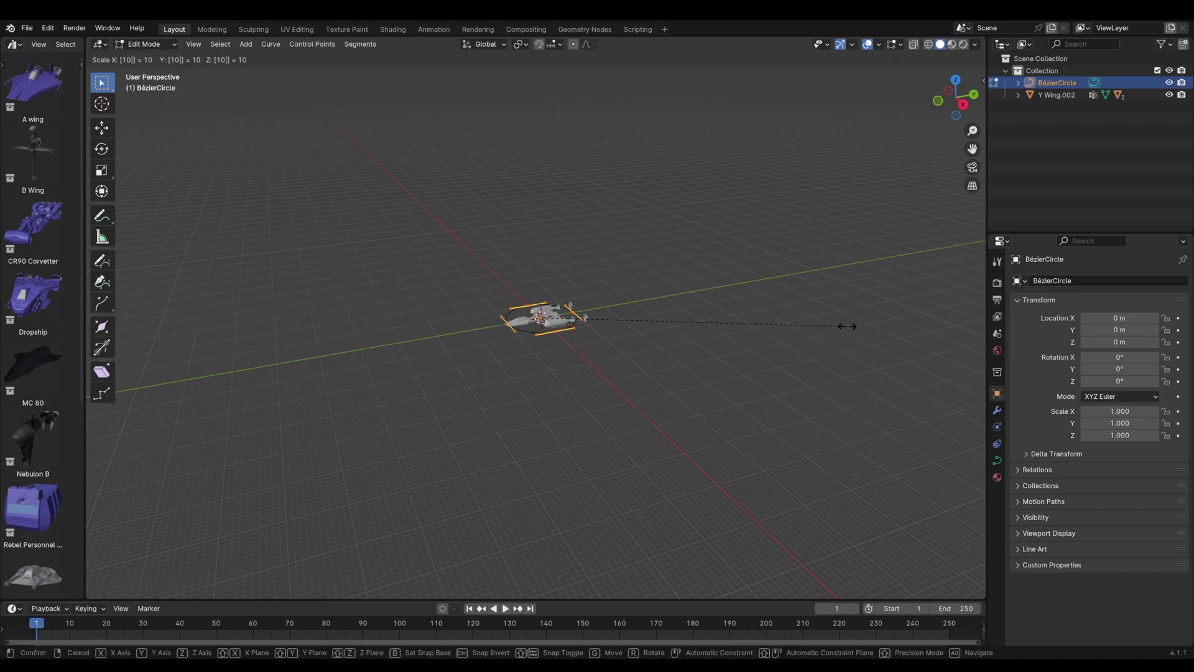
text(50)
key(Return)
scroll(760, 330, down, 5)
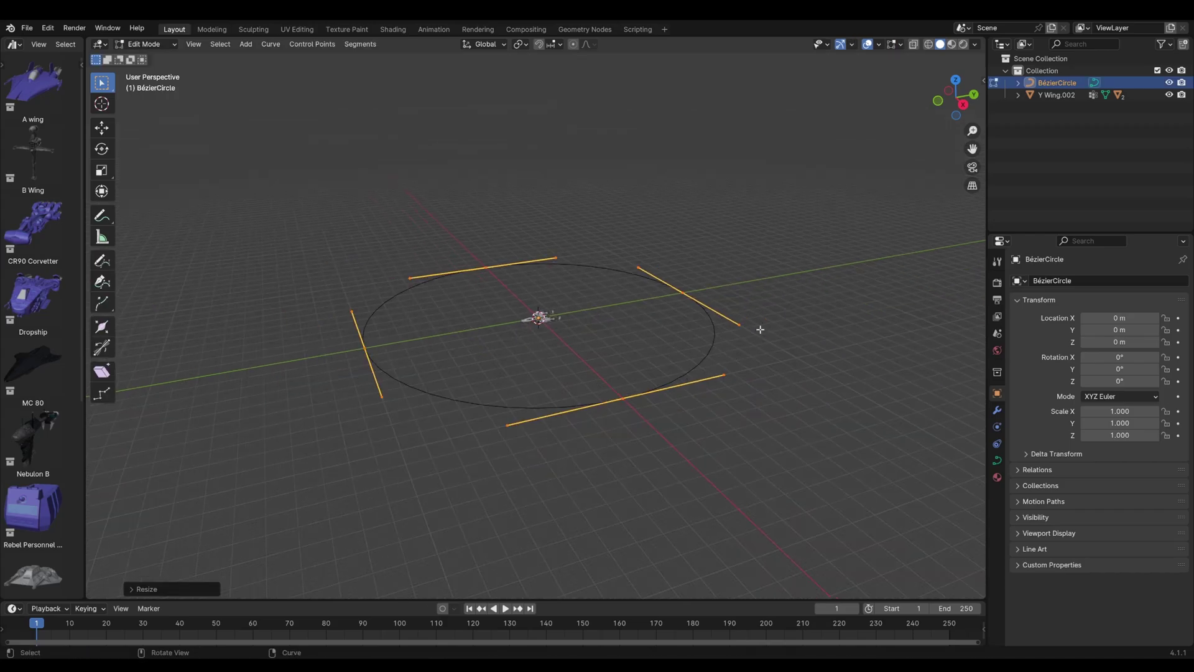
scroll(750, 332, up, 4)
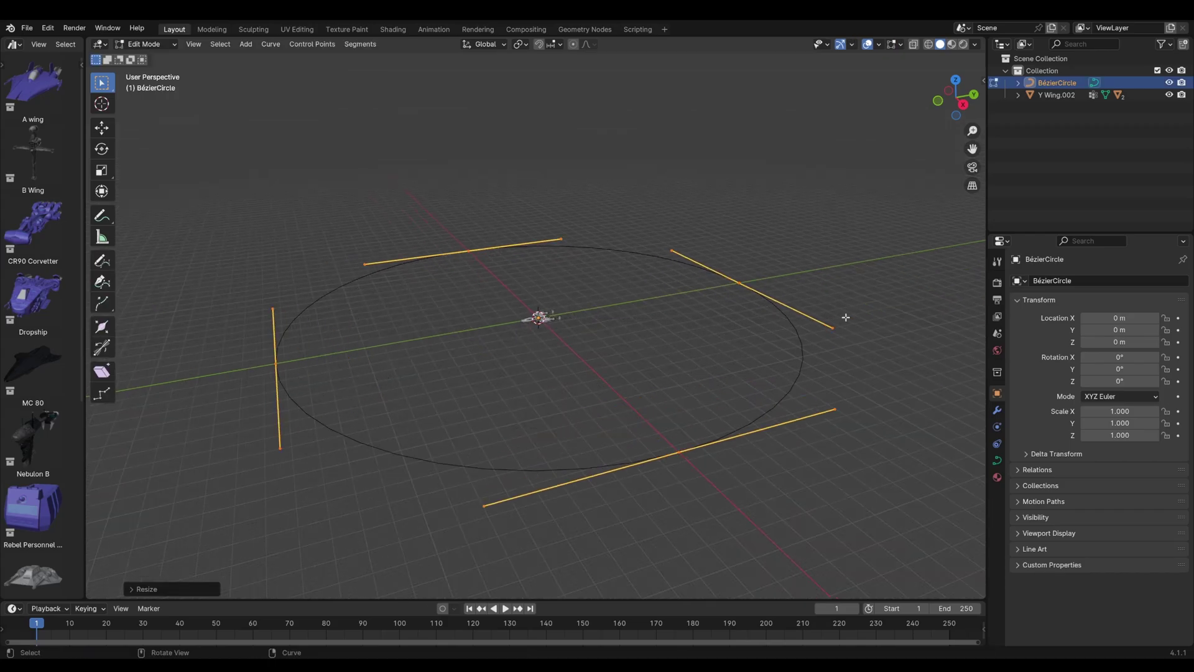
right_click(667, 242)
click(664, 243)
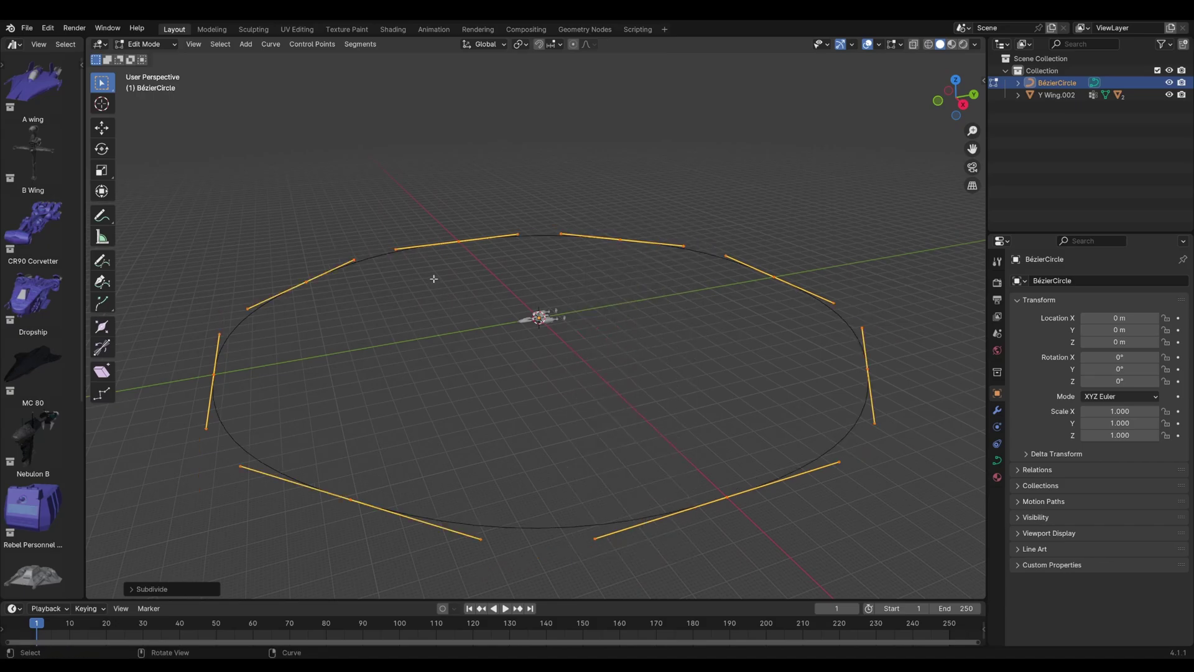
Raise the curve's control point on the negative X axis along Z to form a hill
click(458, 241)
key(g)
key(z)
click(744, 276)
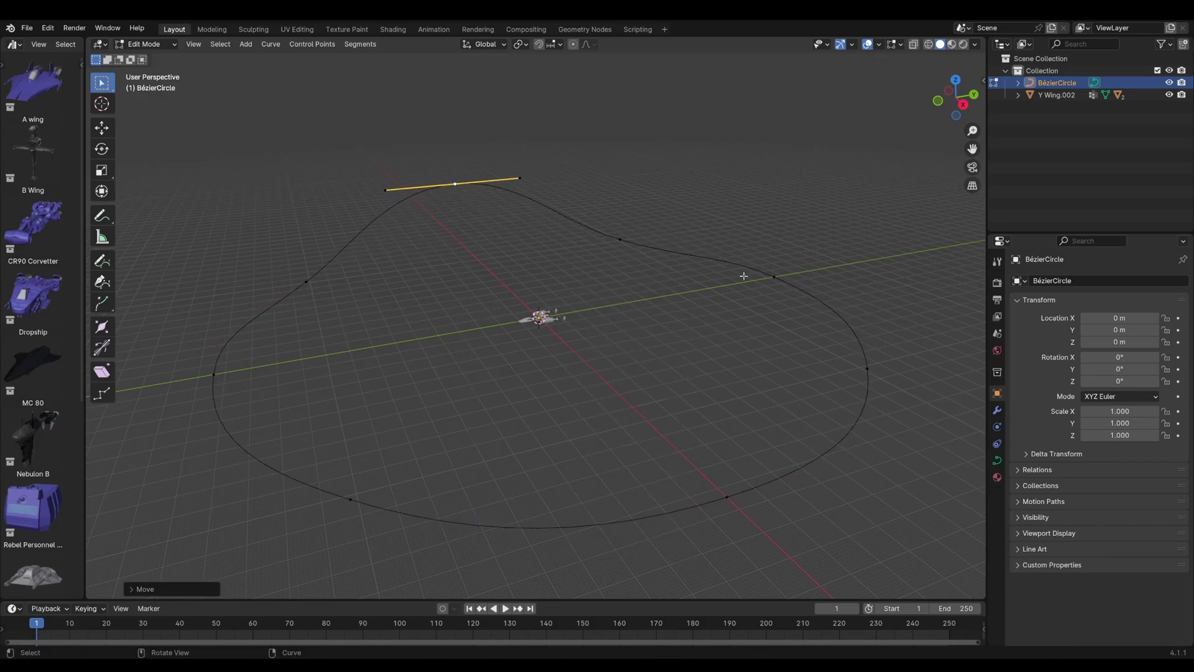
Raise the control point on the positive Y axis along Z and move it outward in the horizontal plane
click(783, 279)
key(g)
key(z)
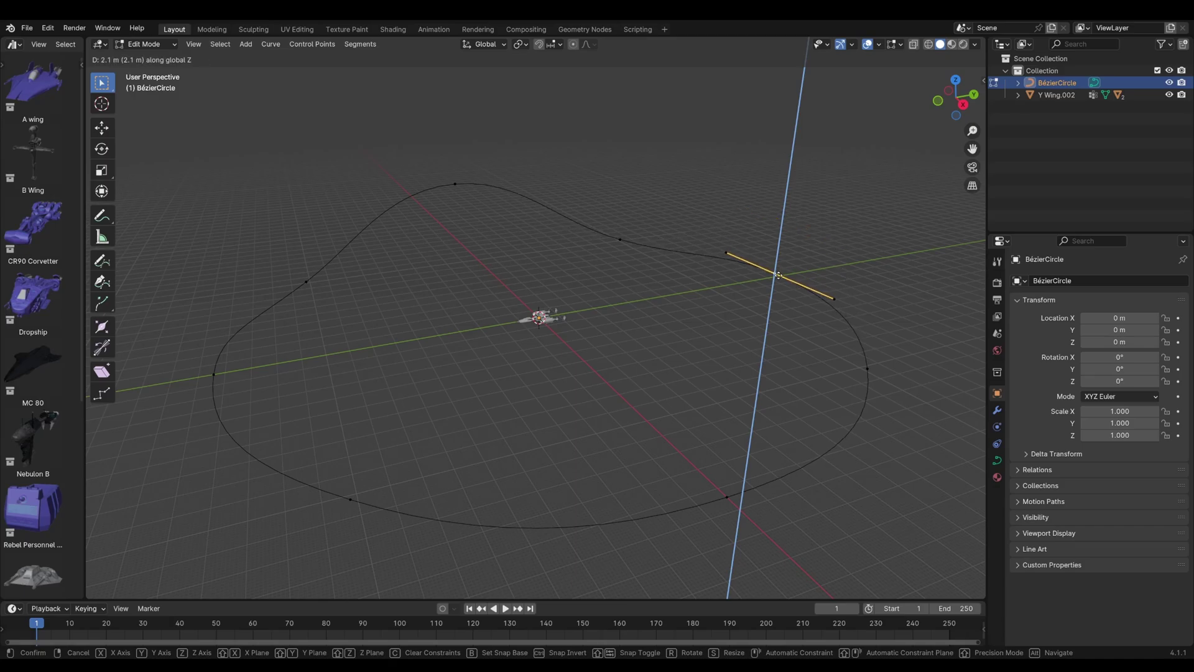
click(781, 255)
key(g)
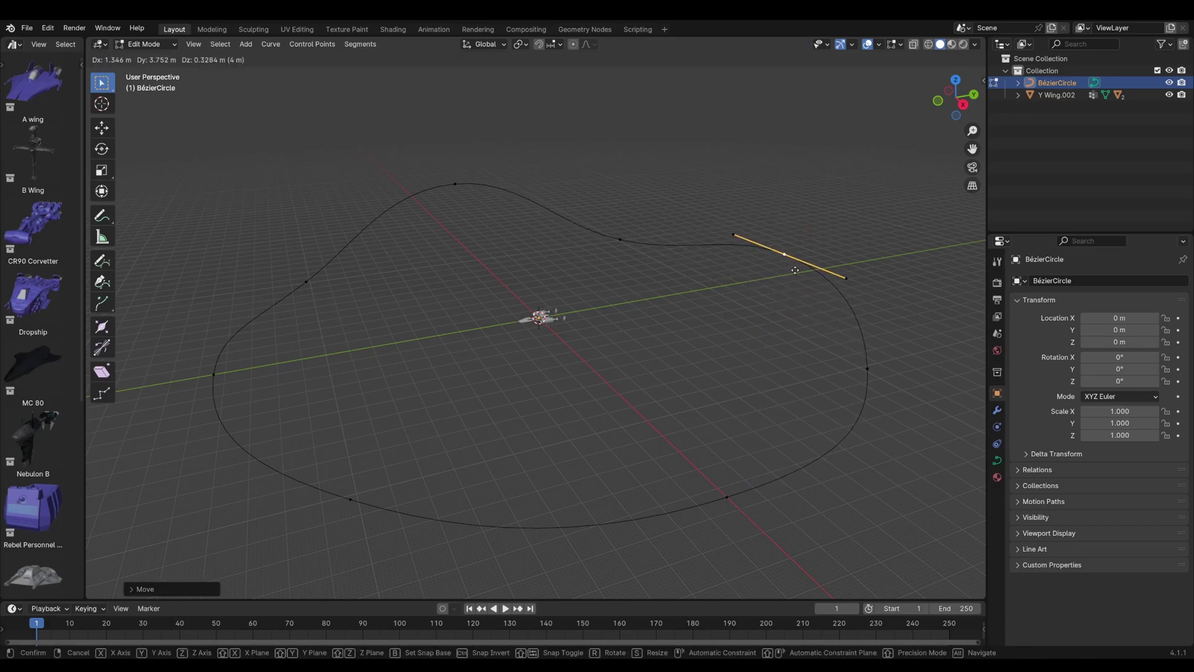
key(shift+z)
click(877, 257)
Pull the curve's control point on the positive X axis inward toward the ship
click(727, 496)
middle_drag(733, 491, 804, 496)
key(g)
click(614, 473)
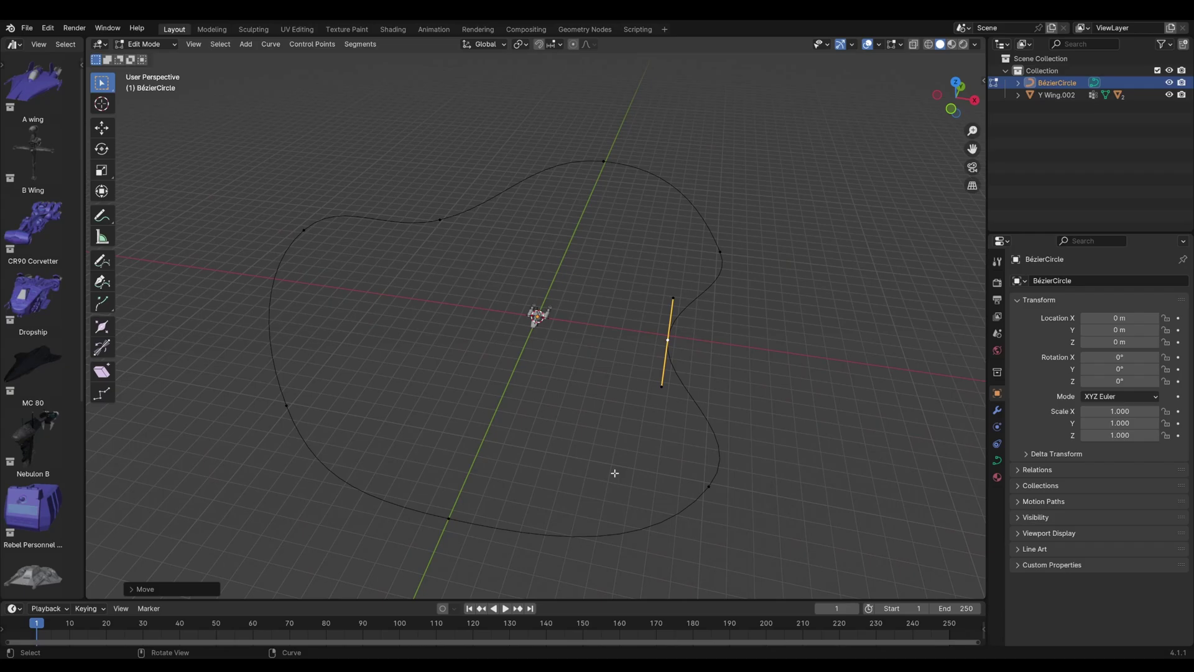
Lower the control point on the negative Y axis along Z and move it outward about 37 m along Y
click(446, 521)
middle_drag(581, 498, 541, 443)
key(g)
key(z)
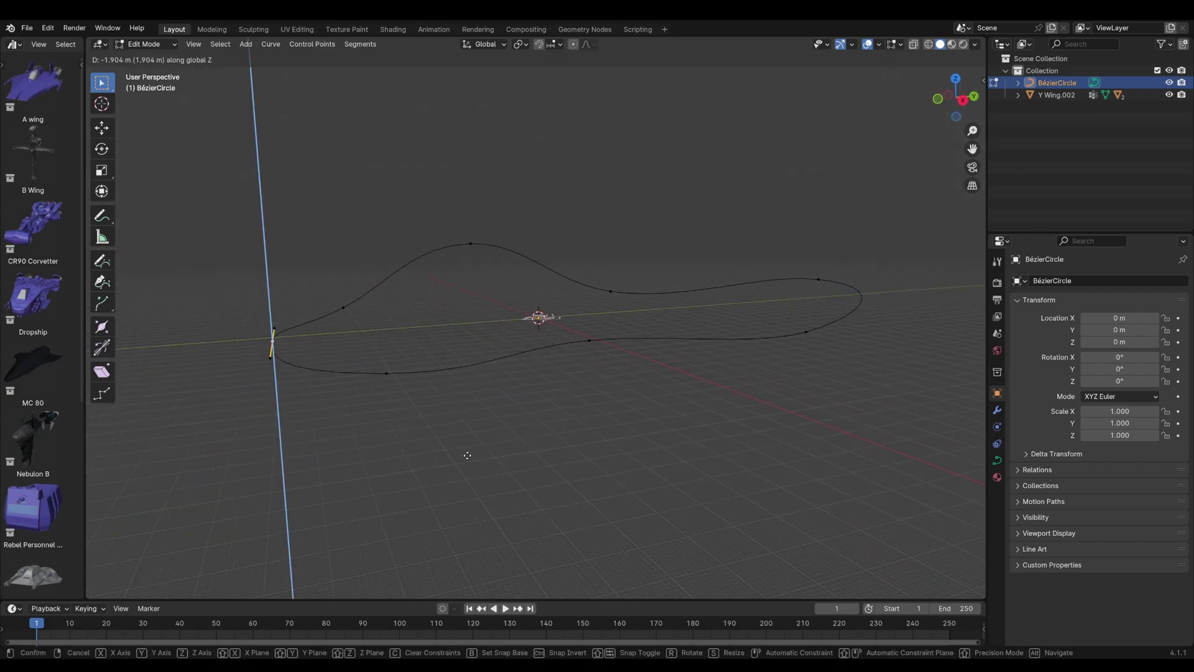
click(461, 479)
key(g)
key(x)
key(y)
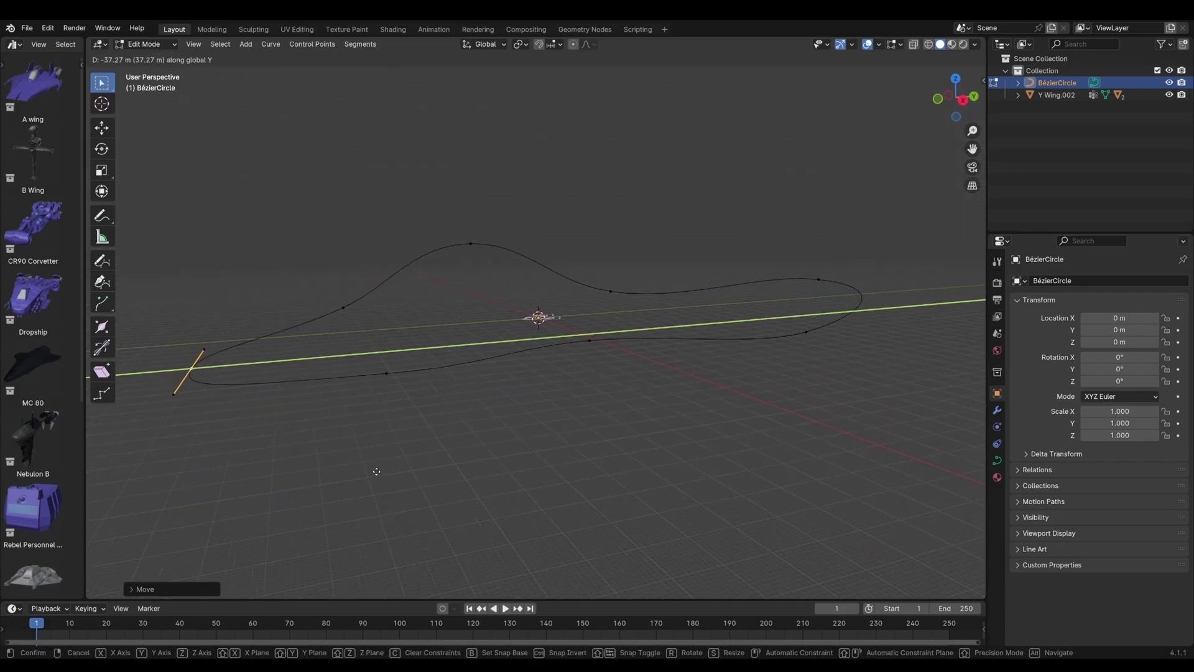
click(376, 474)
Raise the positive-X control point along Z, then tilt its handles and shift it down toward positive Y
click(590, 340)
key(g)
key(z)
click(684, 287)
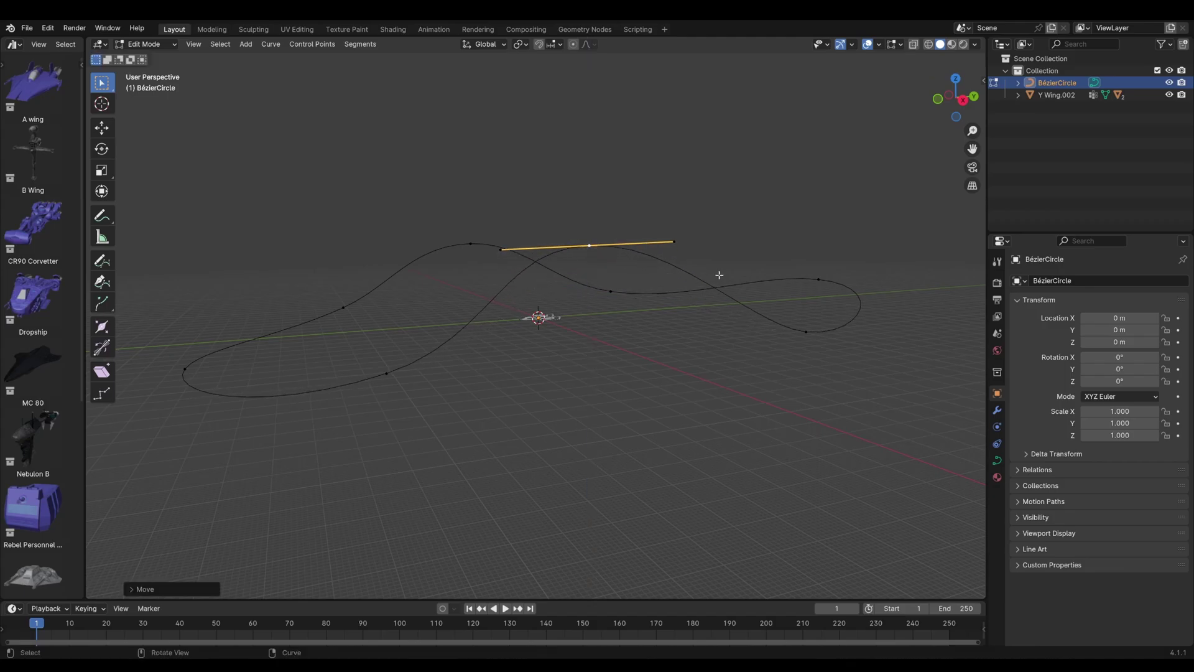
key(r)
click(754, 336)
key(g)
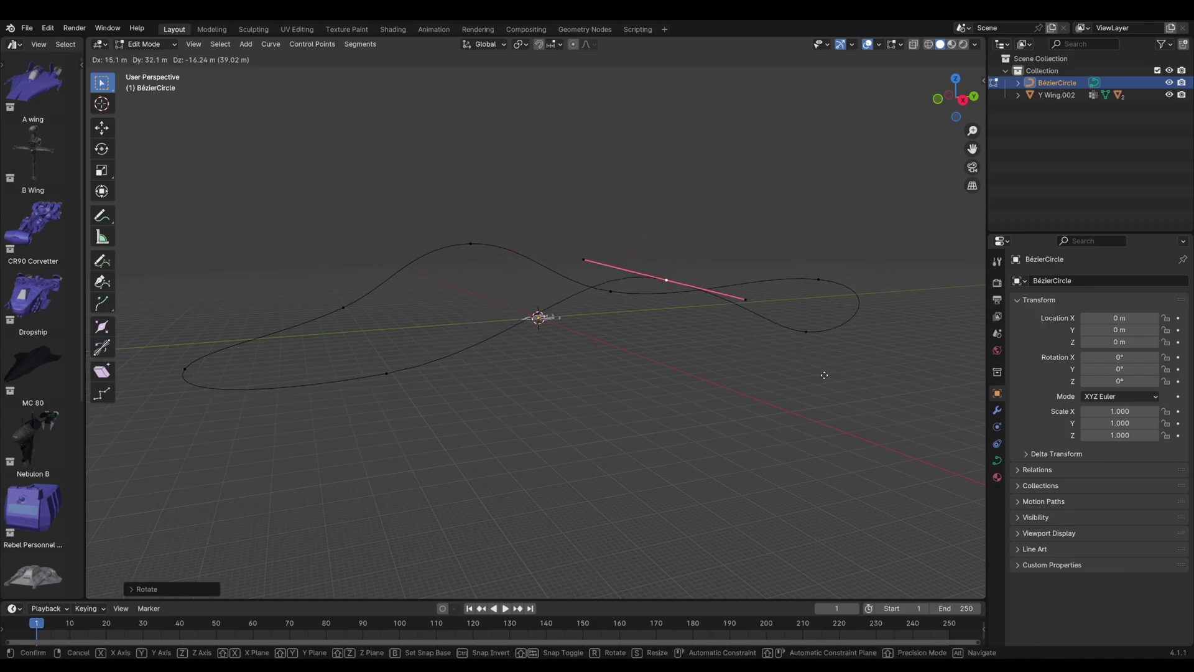
click(775, 360)
Leave Edit Mode on the curve and add a Follow Path constraint to Y Wing.002
middle_drag(775, 360, 547, 320)
key(Tab)
click(547, 319)
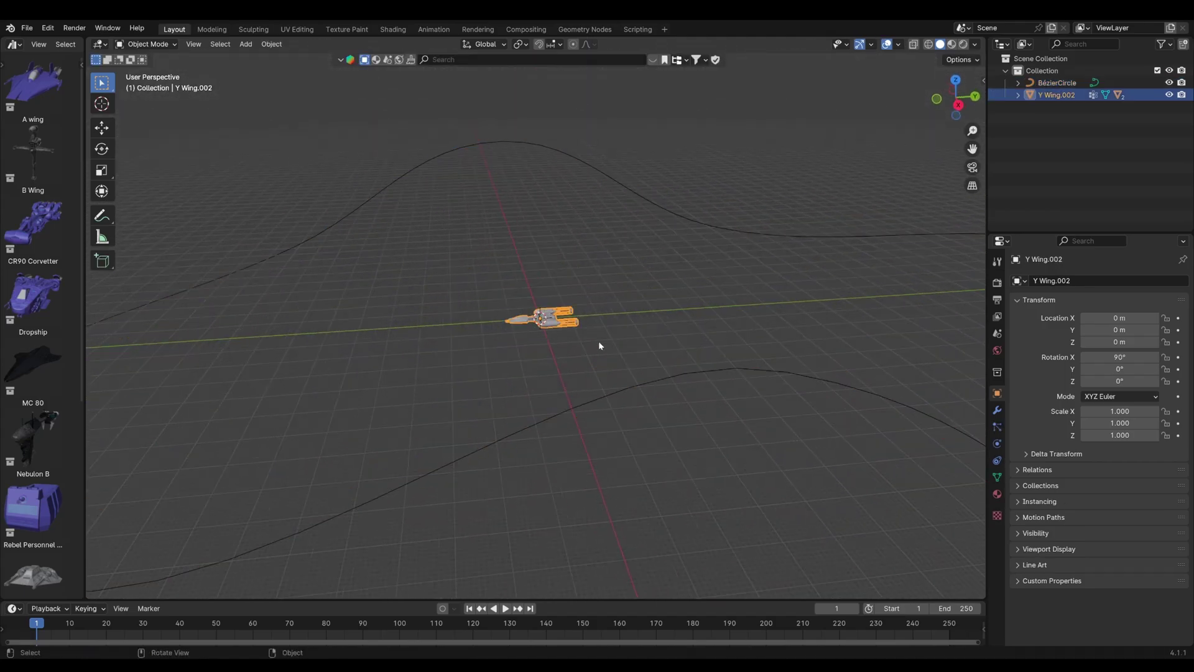
click(998, 410)
click(1059, 280)
click(1006, 281)
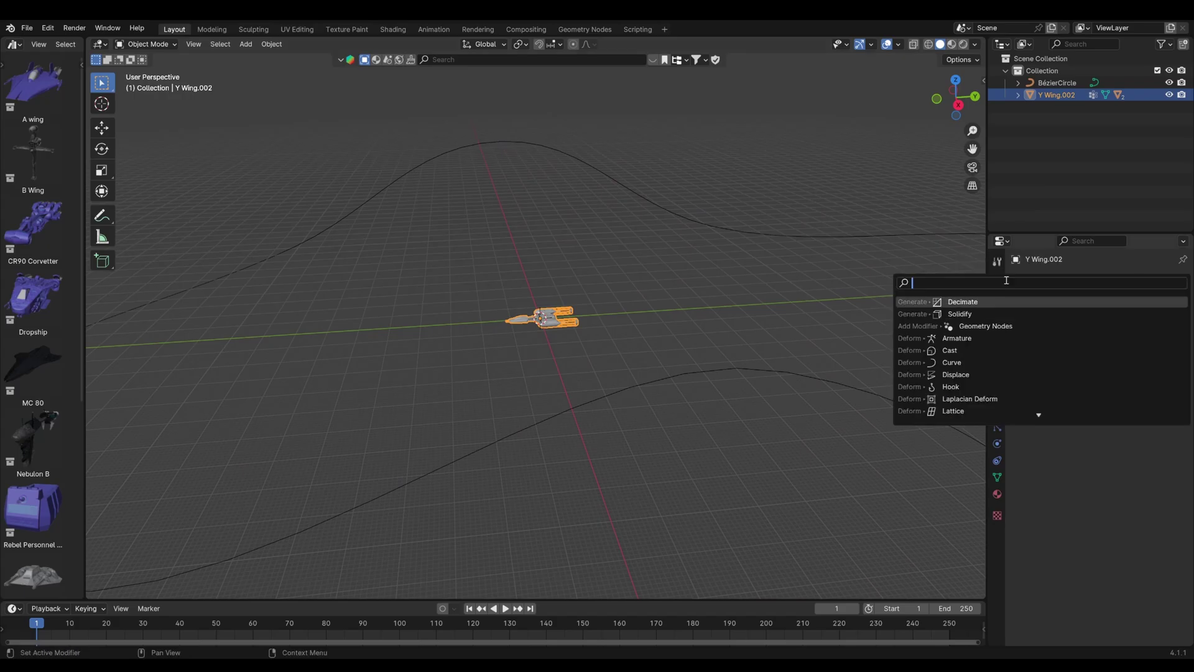
click(997, 446)
click(998, 462)
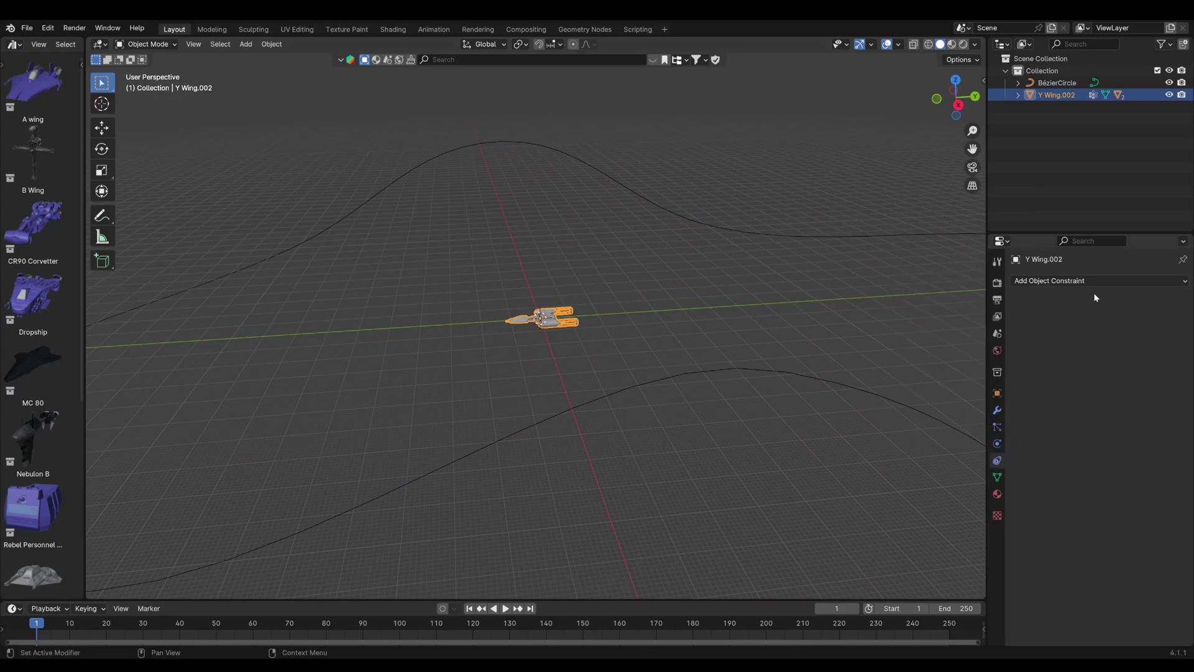
click(1081, 280)
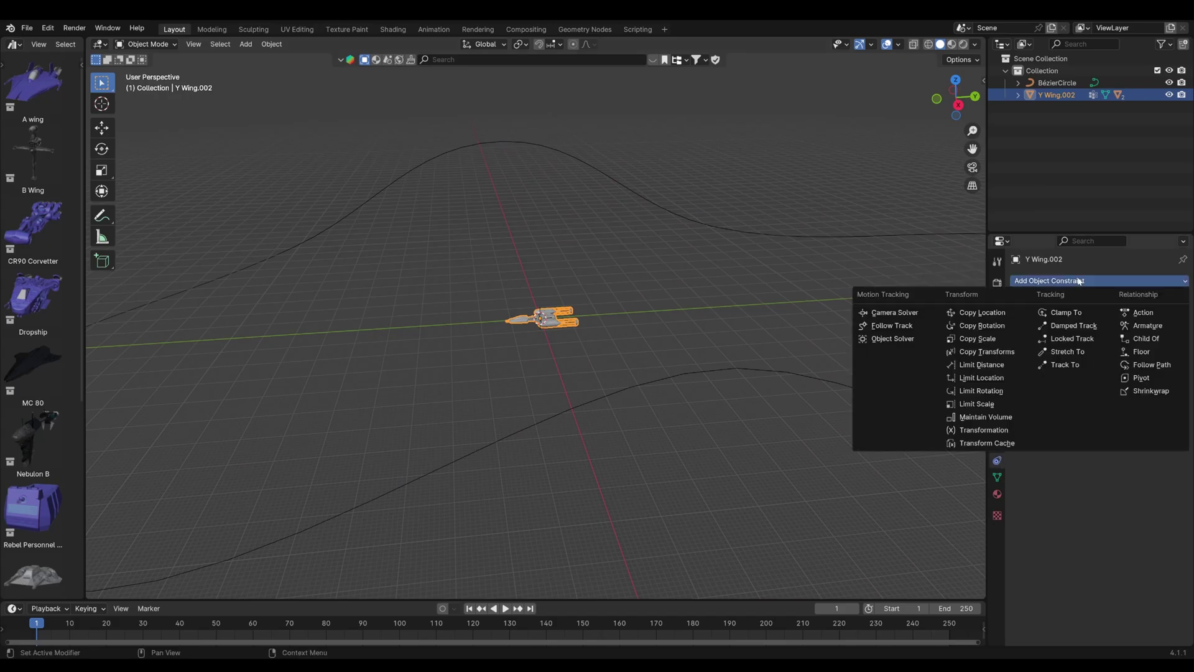
click(1152, 365)
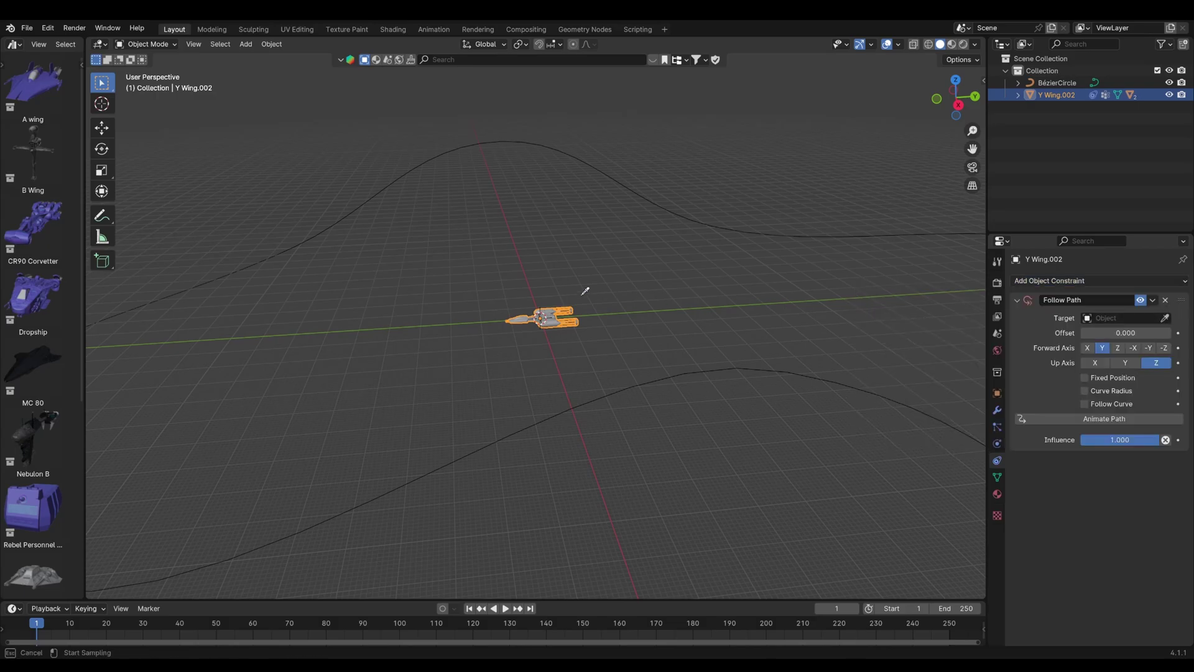
Set BézierCircle as the target of the ship's Follow Path constraint
click(1164, 318)
click(738, 363)
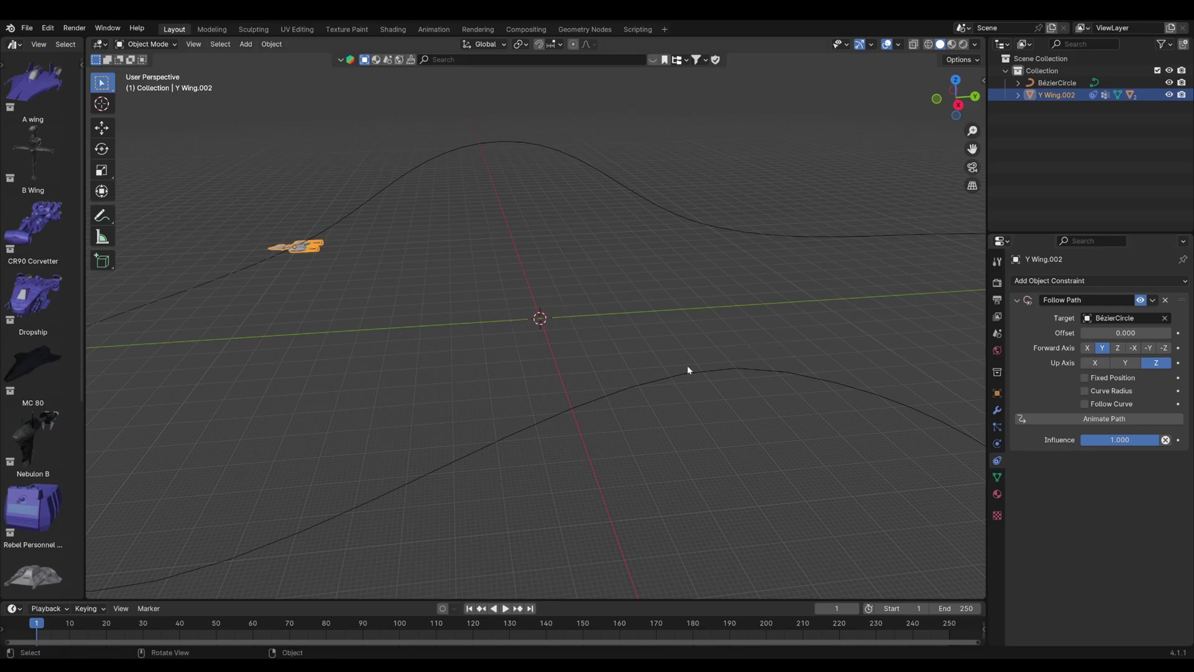
key(KP_Decimal)
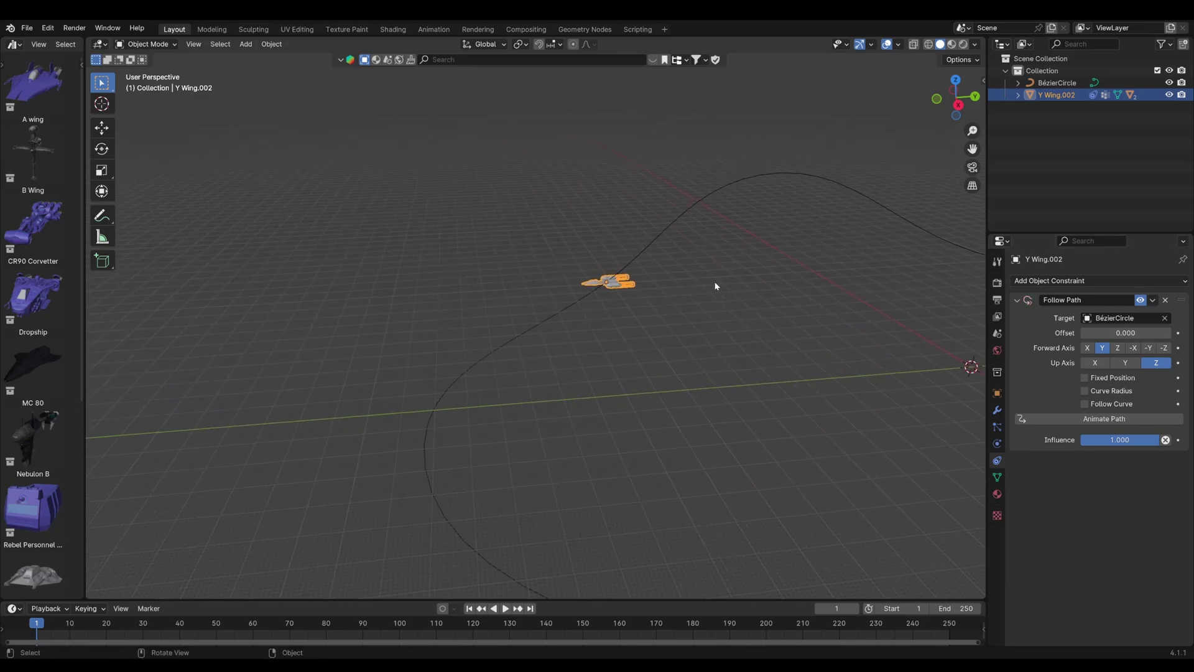
Test the Follow Path offset, reset it to 0, and enable Follow Curve
mouse_move(1133, 334)
mouse_down()
mouse_move(1057, 334)
mouse_move(1137, 337)
mouse_up()
click(1137, 336)
text(0)
key(Return)
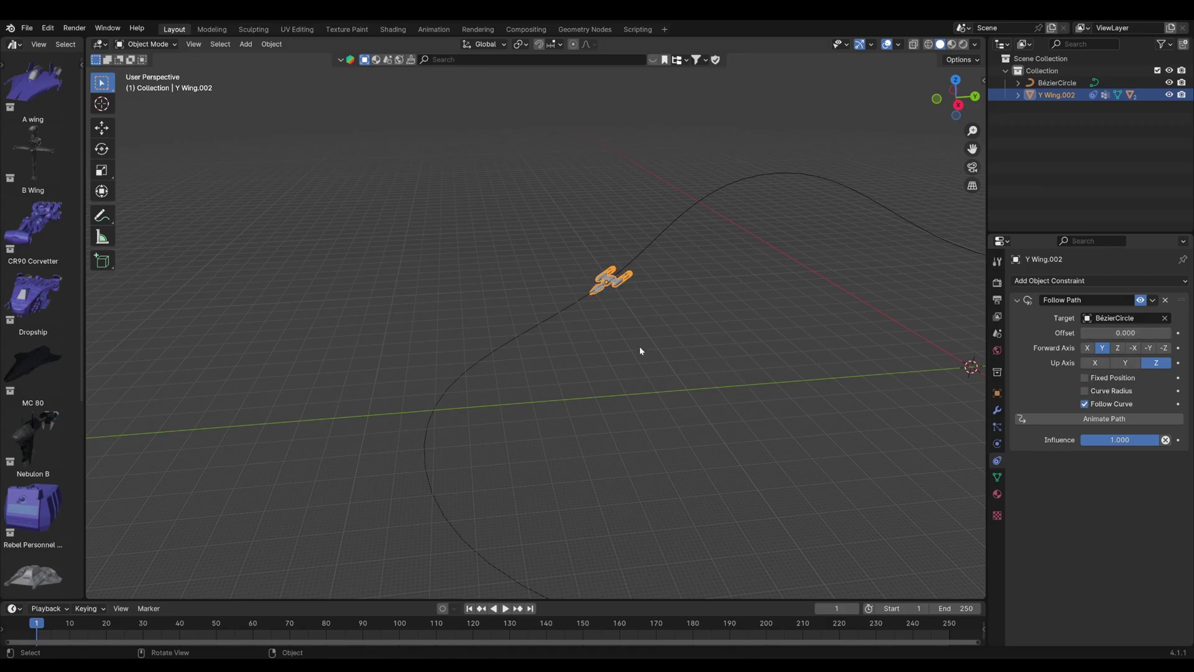
Try shifting the ship along the curve with the Follow Path offset, and reset the offset to 0
scroll(647, 341, down, 1)
mouse_move(644, 298)
shift+middle_down()
mouse_move(648, 341)
mouse_move(649, 319)
shift+middle_up()
scroll(672, 336, up, 4)
scroll(640, 352, up, 1)
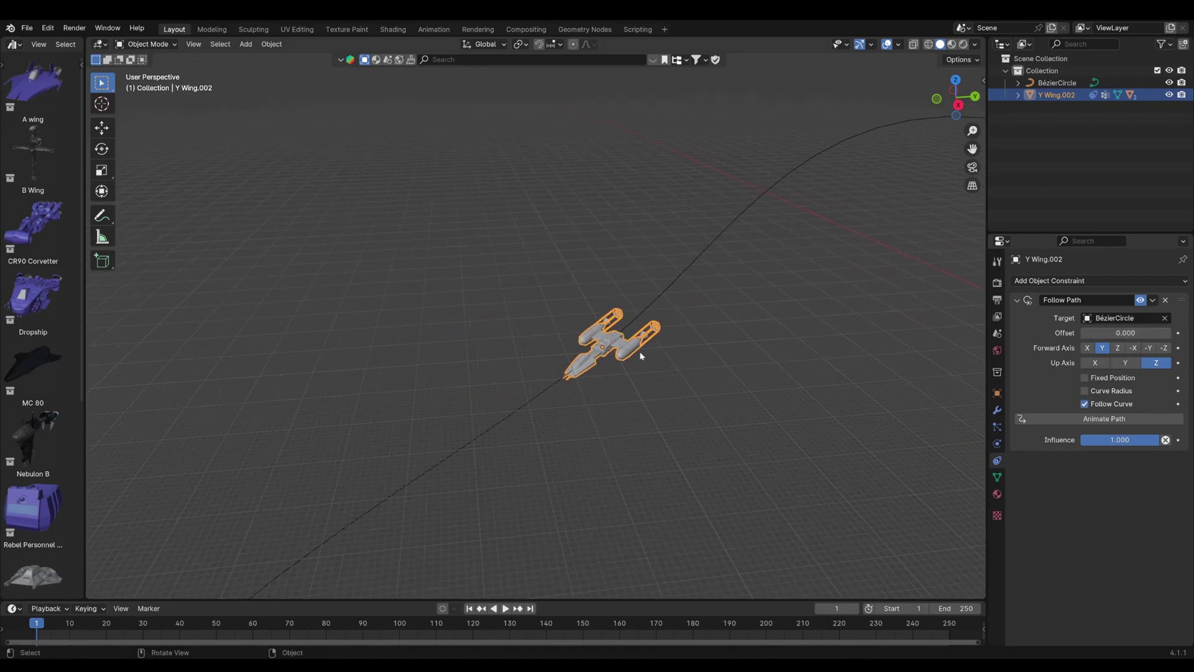
mouse_move(1126, 333)
mouse_down()
mouse_move(1163, 332)
mouse_move(1111, 333)
mouse_move(1123, 333)
mouse_up()
scroll(768, 366, down, 2)
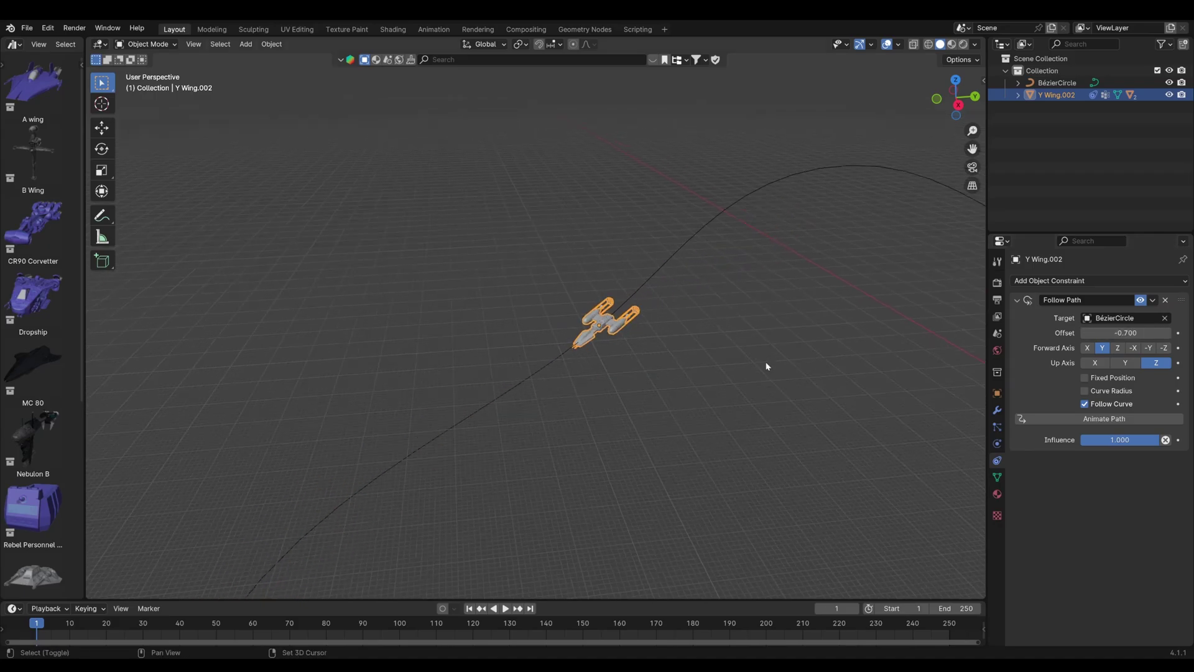
scroll(671, 267, down, 3)
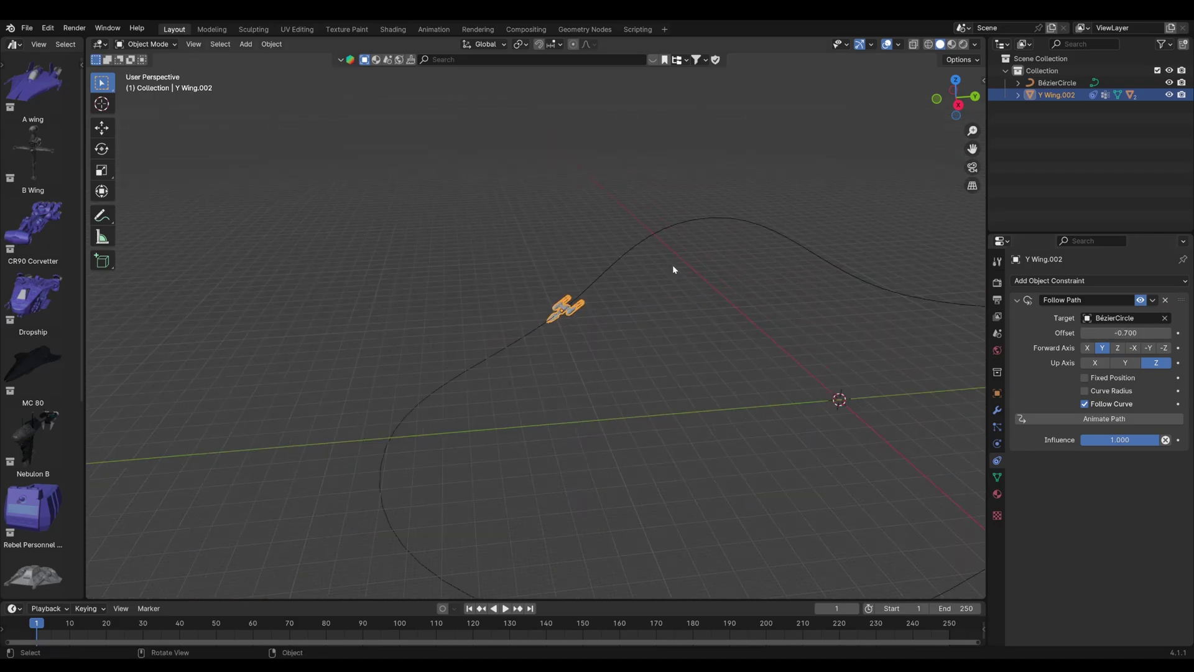
click(1116, 332)
text(0)
key(Return)
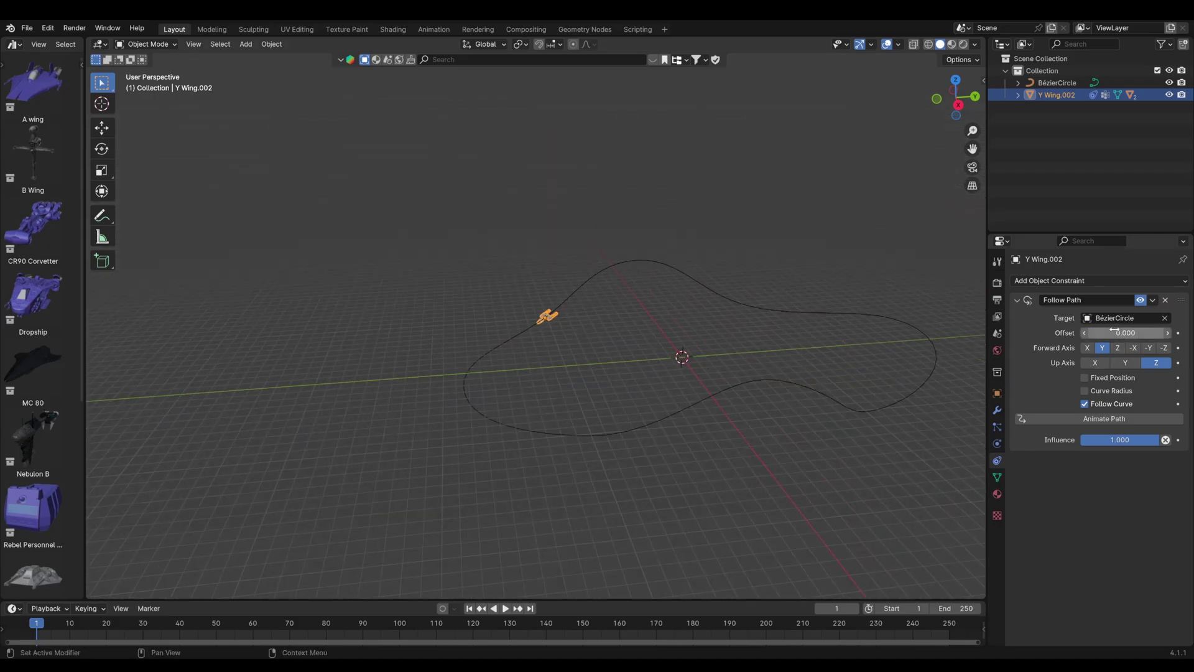
Keyframe the Follow Path offset at 0 on frame 1 and set the animation's end frame to 200
click(1178, 334)
drag(707, 599, 713, 562)
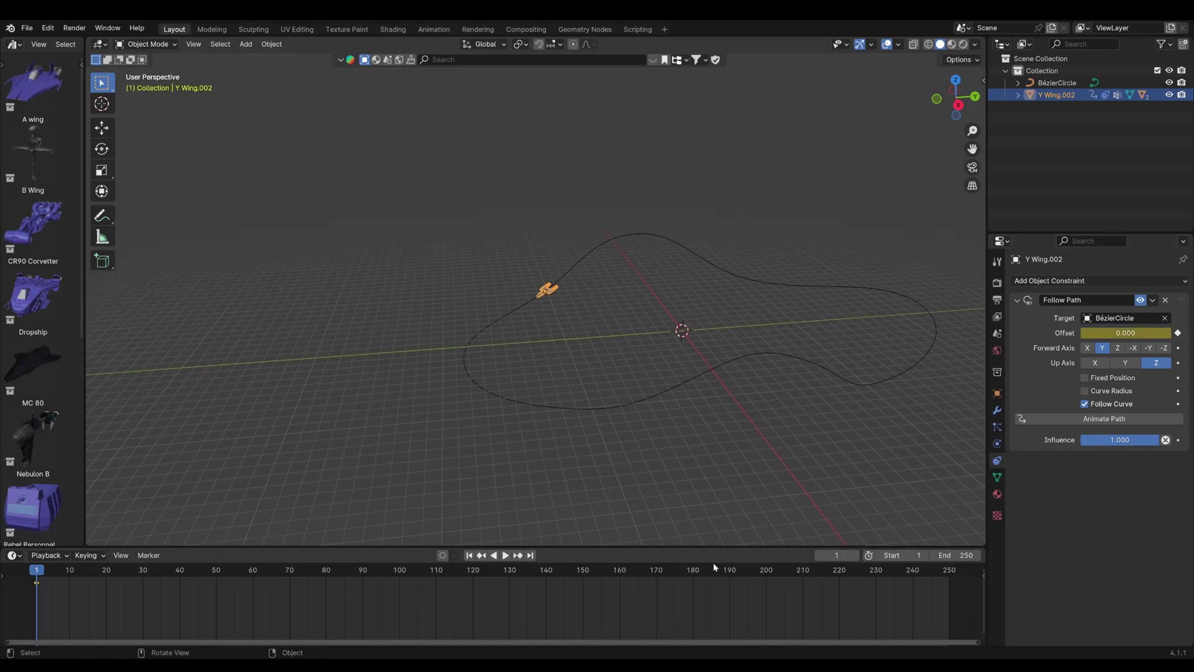
click(957, 550)
text(200)
key(Return)
Keyframe the Follow Path offset at 99 on frame 200
key(shift+Right)
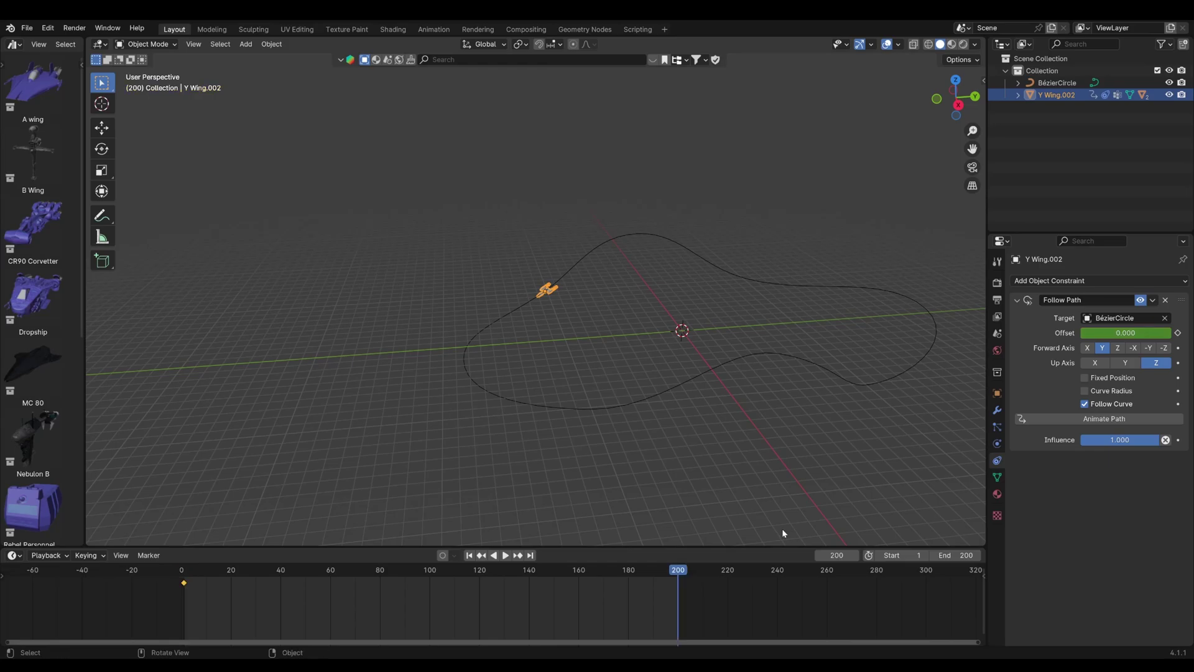
click(1126, 335)
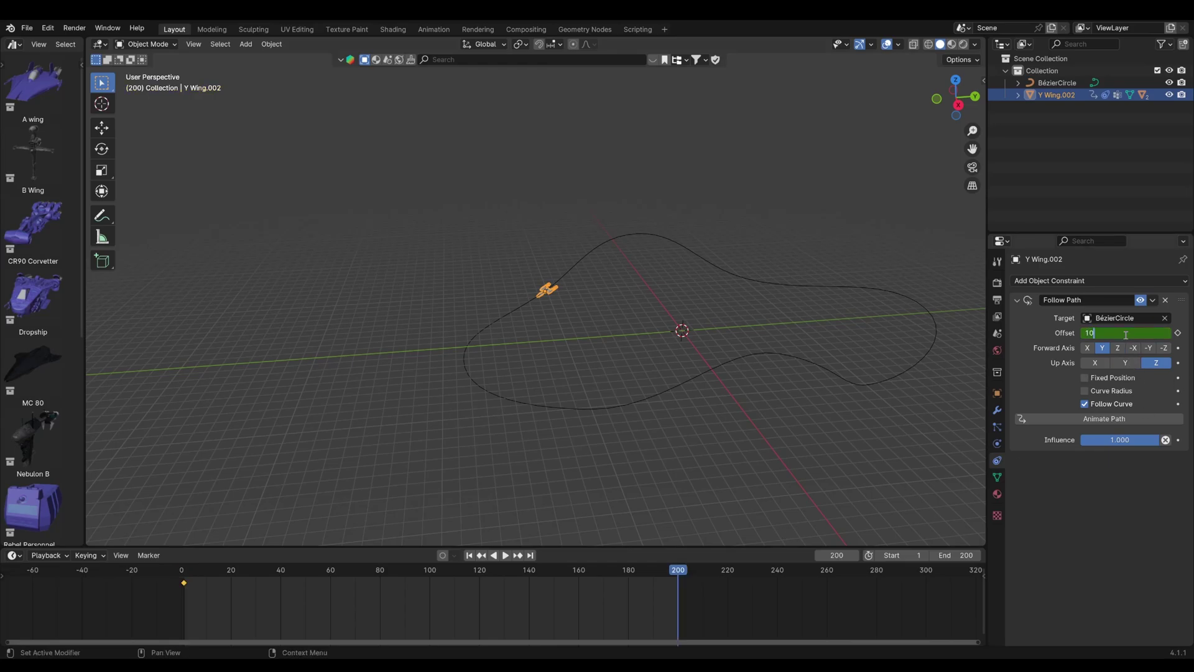
key(Return)
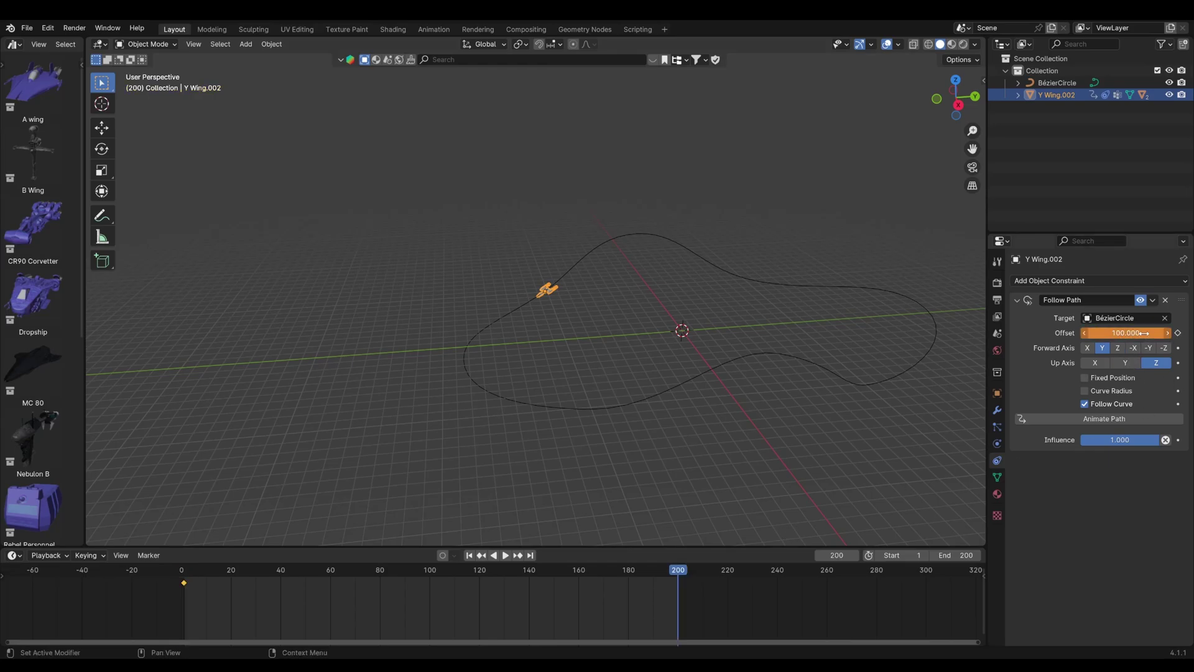
click(1144, 334)
text(99)
key(Return)
click(1177, 333)
Play the animation from frame 1 and check the ship's flight with the viewport overlays hidden and shown
key(shift+Left)
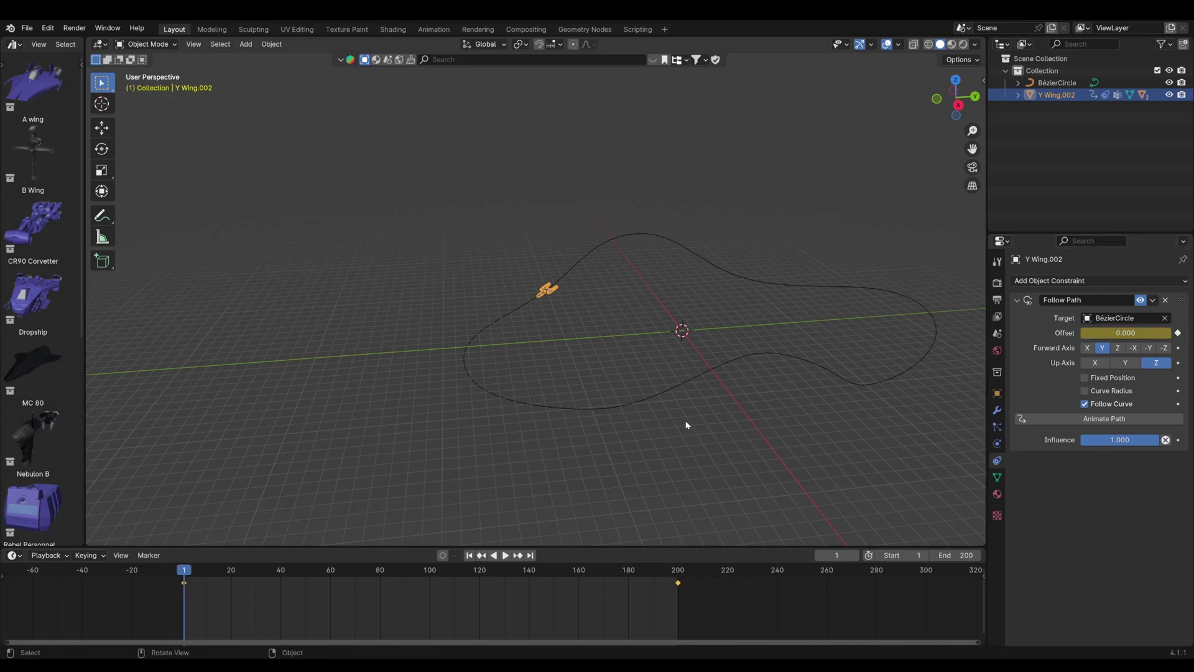
key(space)
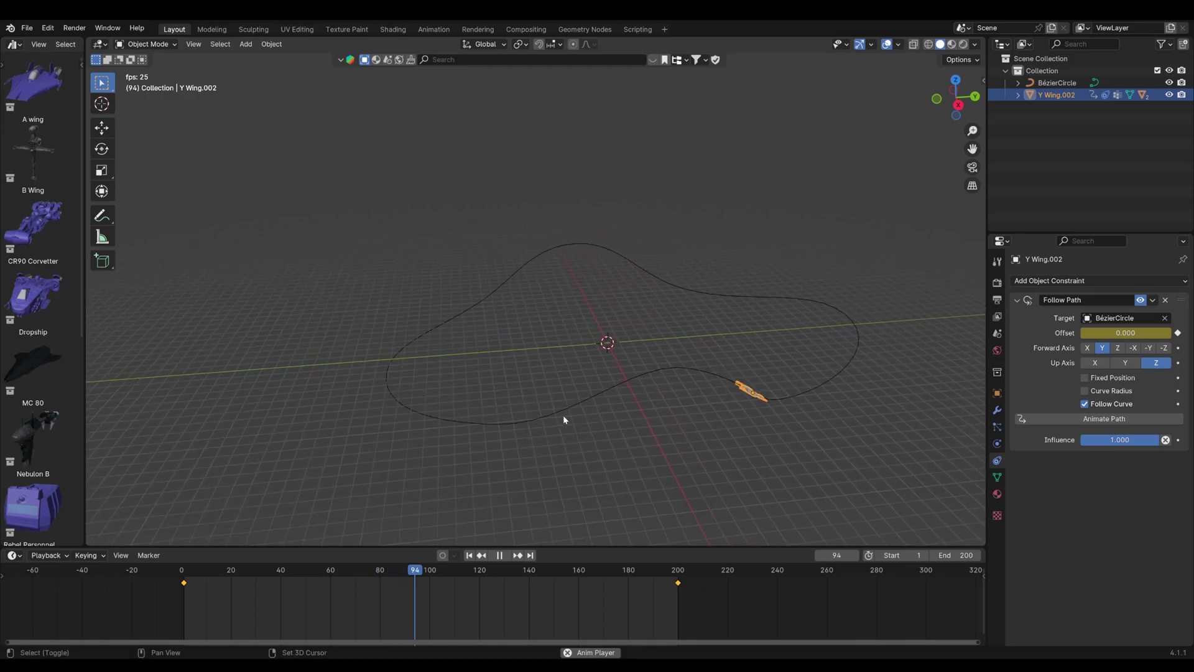
click(887, 44)
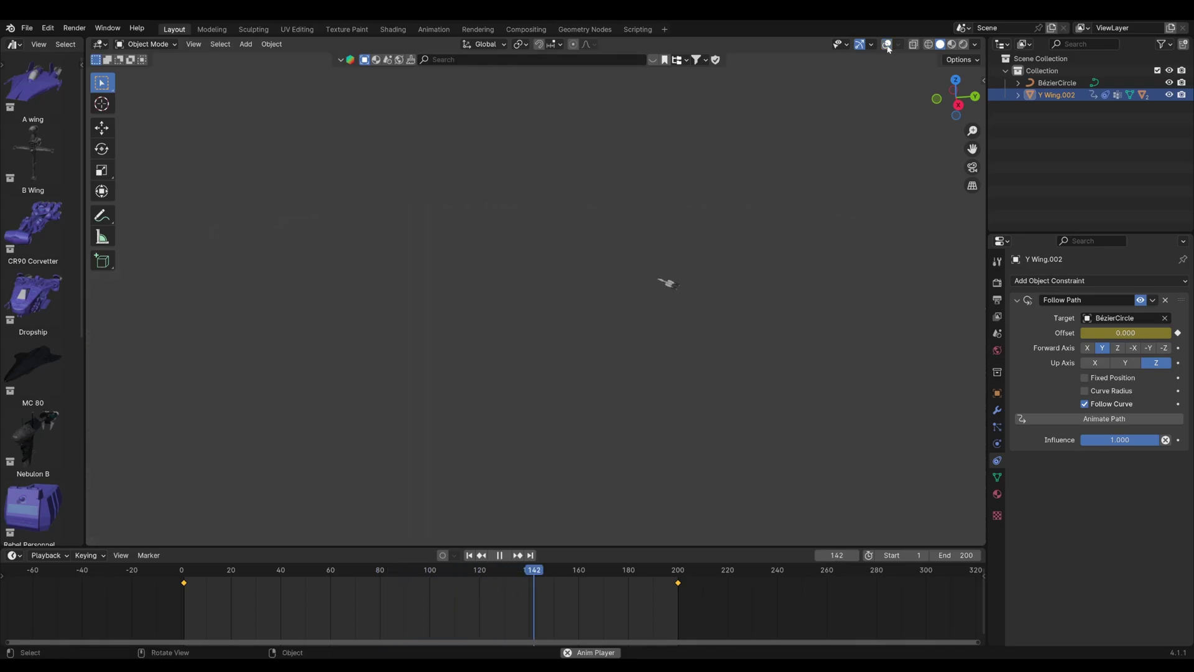
click(886, 44)
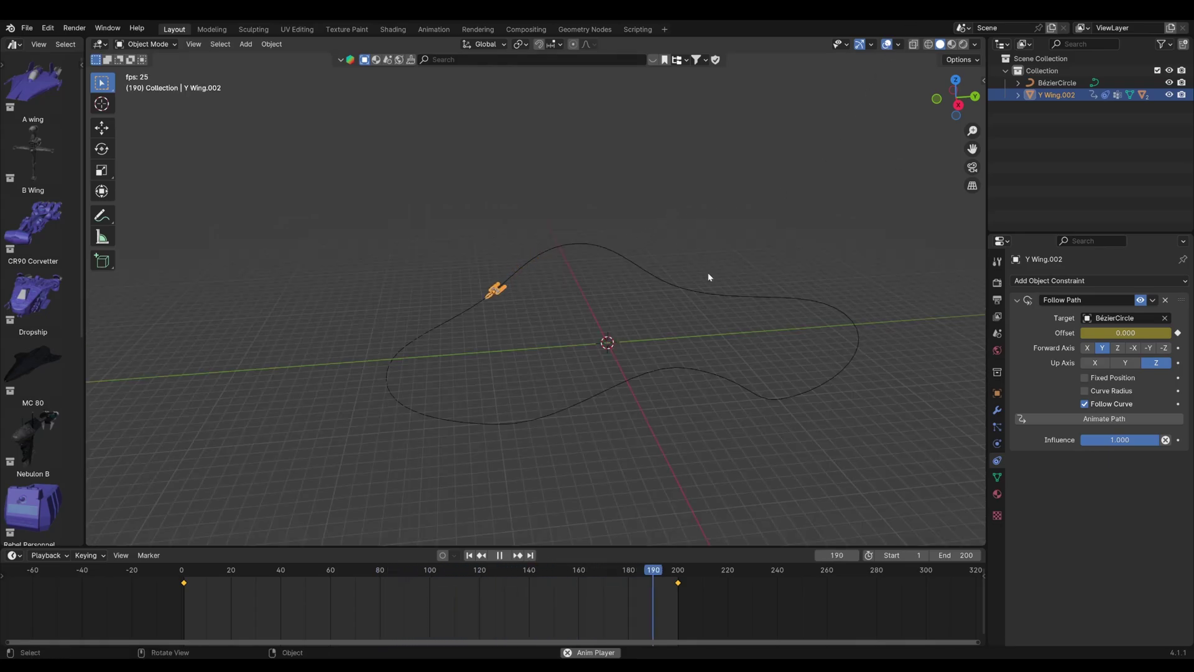
key(space)
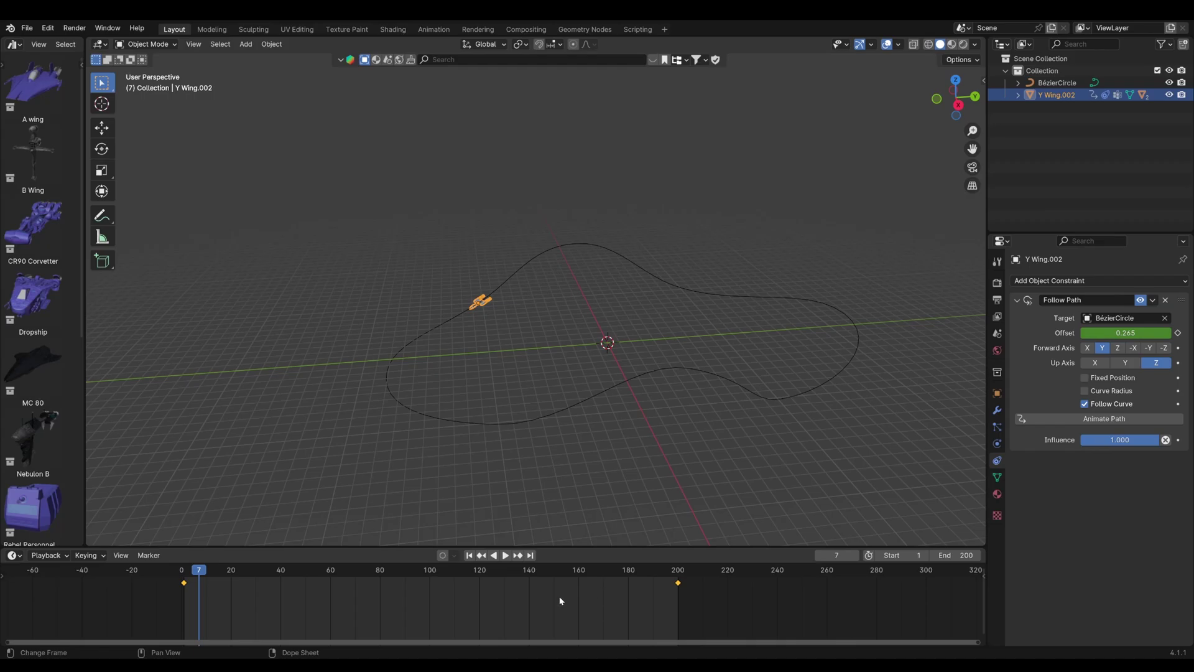
Set the offset keyframes' interpolation to Linear, play the flight back, and return to frame 1
key(t)
click(330, 582)
key(space)
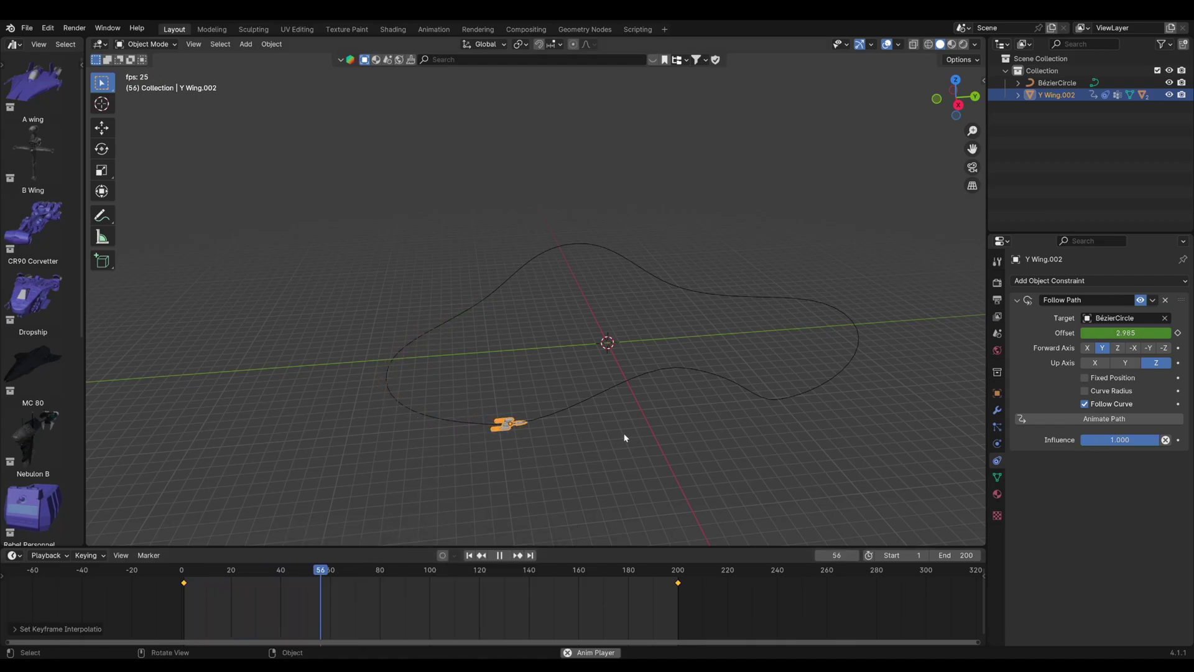
middle_drag(625, 437, 604, 388)
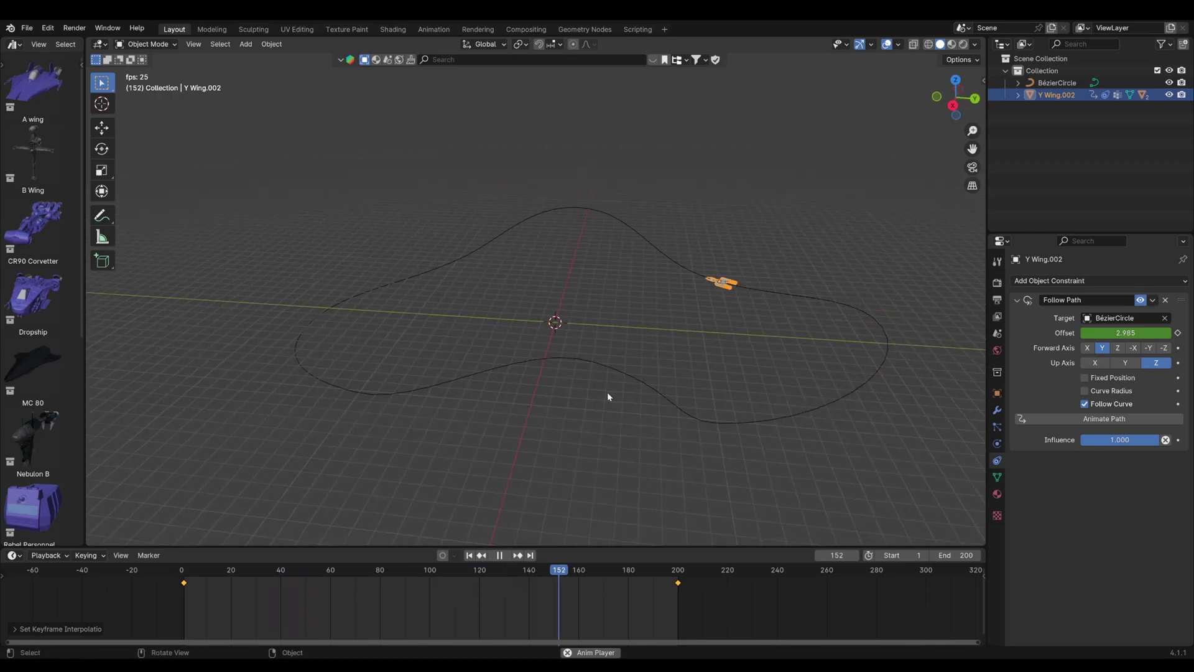
key(space)
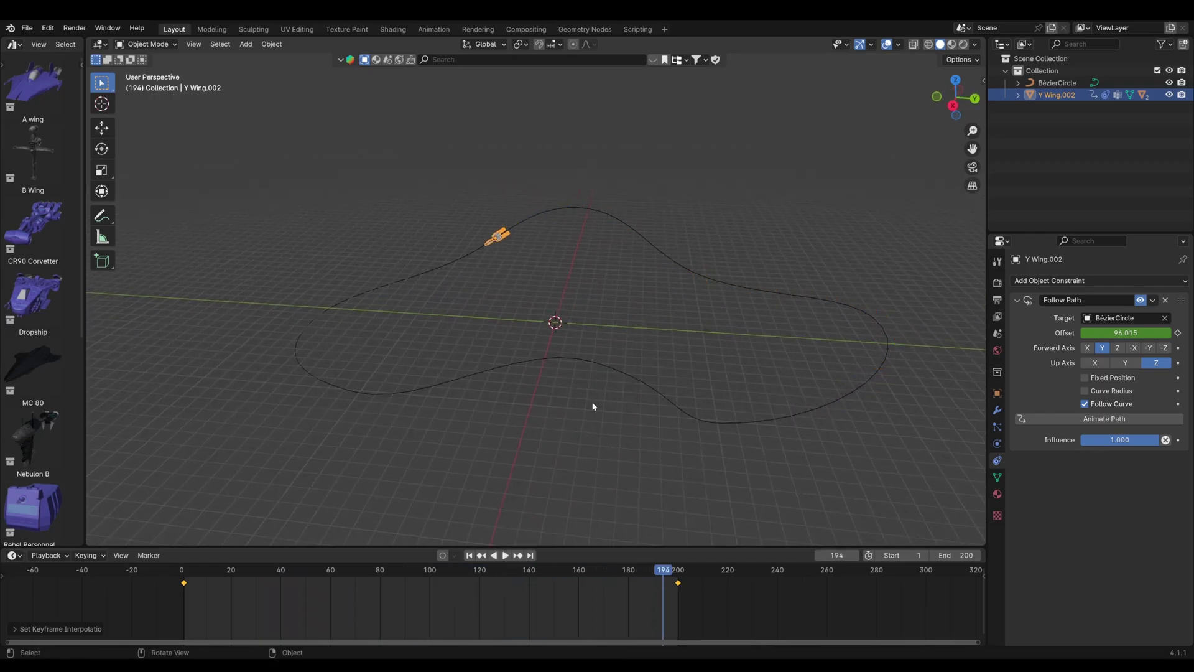
key(shift+Left)
Show the transform values of Y Wing.002 in the viewport and disable its Follow Path constraint
middle_drag(483, 335, 680, 313)
scroll(681, 313, up, 5)
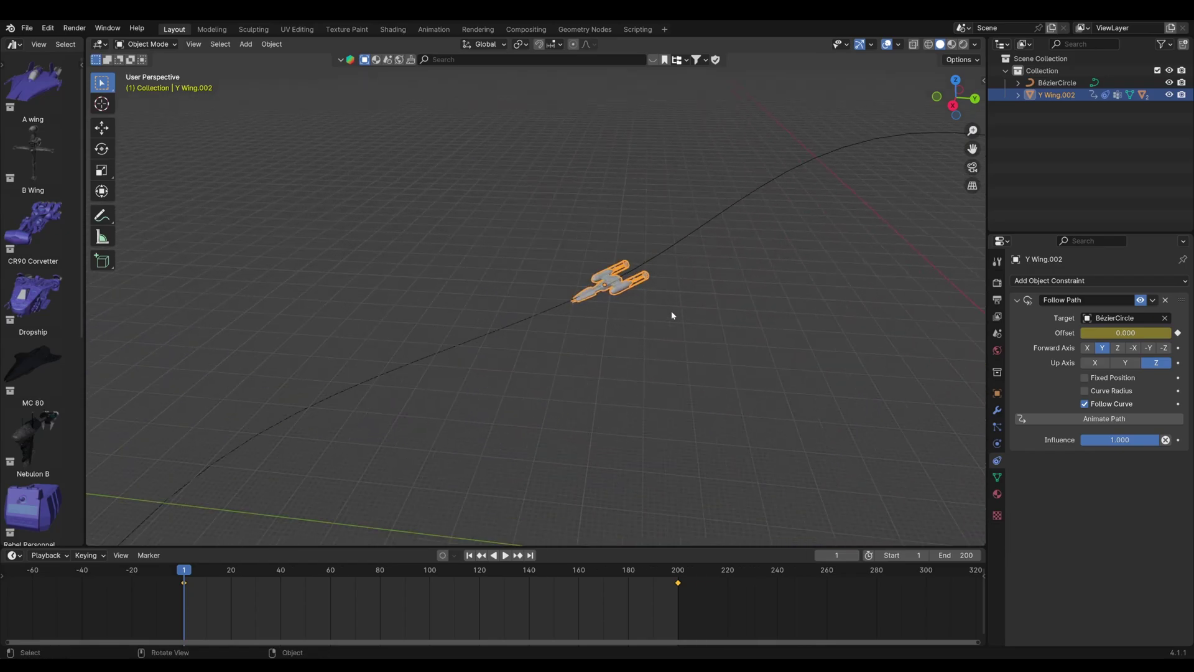
scroll(671, 313, down, 2)
click(658, 317)
click(632, 295)
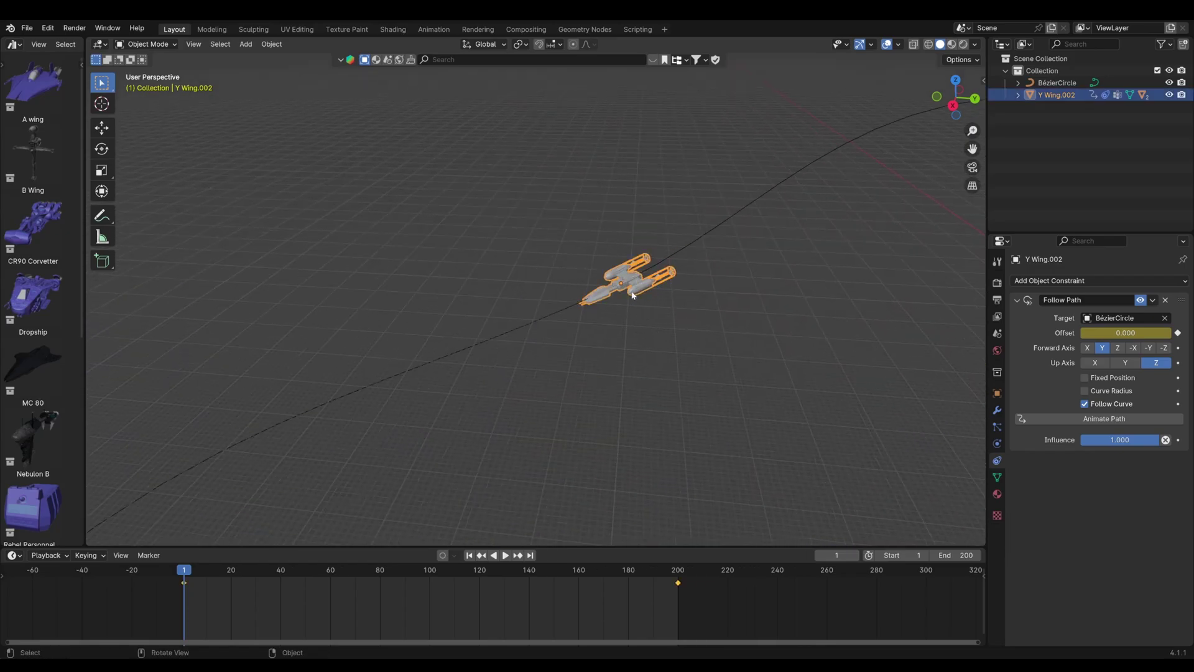
scroll(632, 295, up, 4)
middle_drag(633, 295, 667, 303)
scroll(609, 311, down, 3)
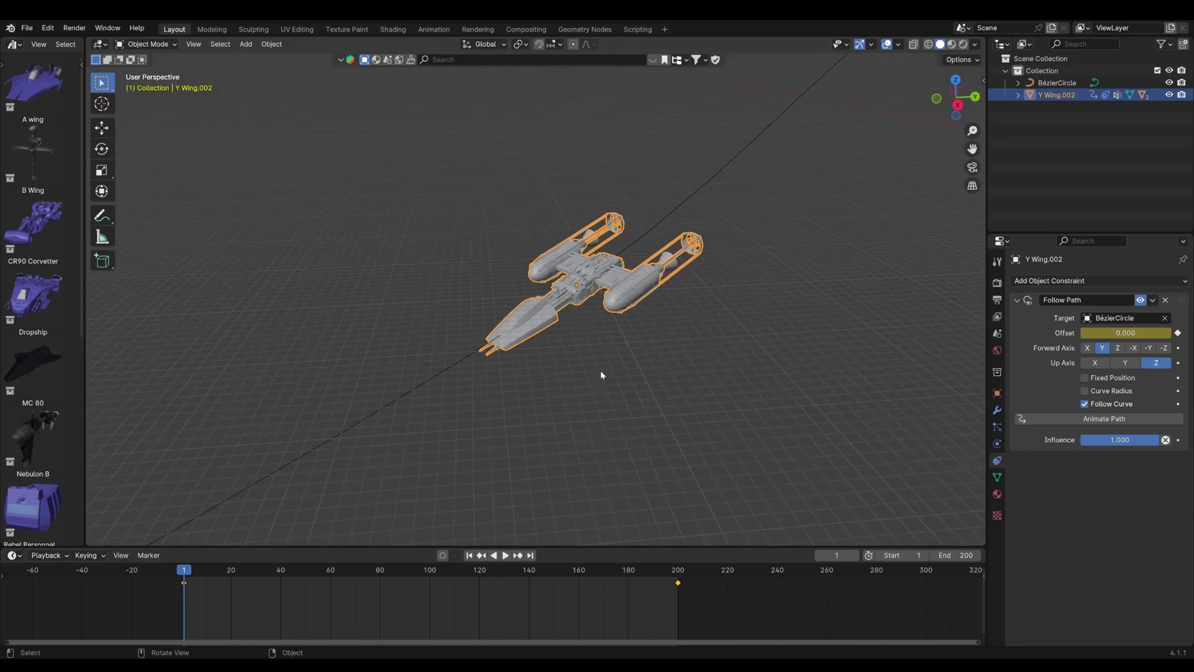
key(n)
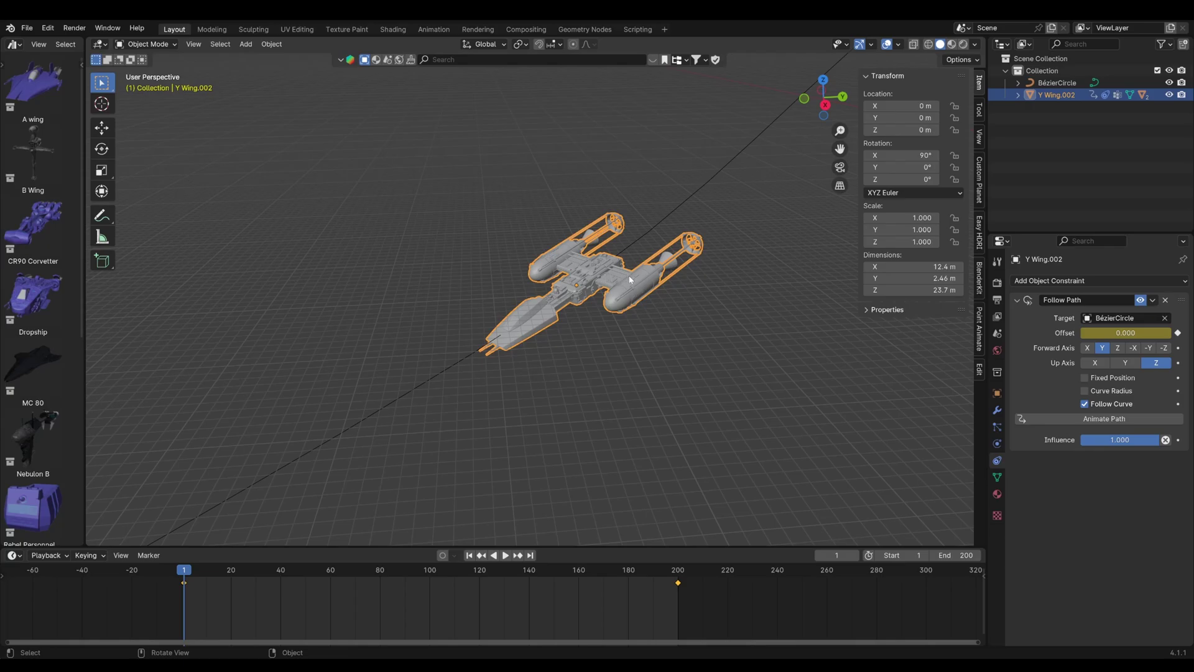
click(1142, 300)
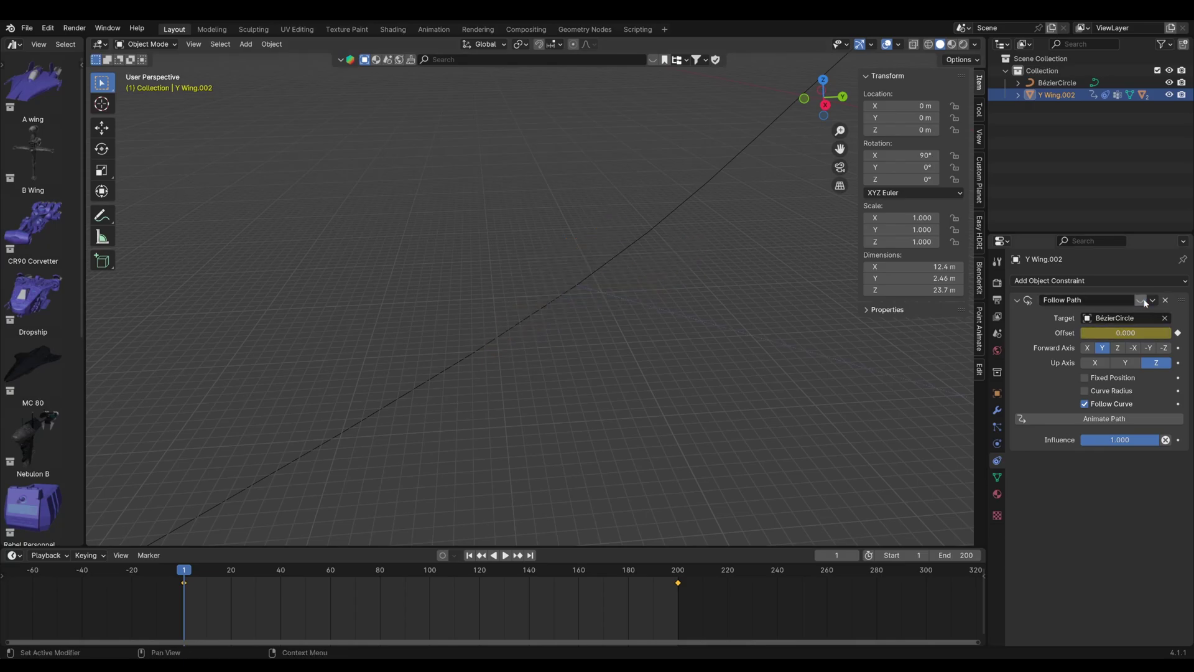
Insert a single keyframe on the ship's Y rotation at frame 1
scroll(578, 373, down, 5)
middle_drag(540, 355, 650, 384)
scroll(650, 383, up, 2)
scroll(651, 383, up, 2)
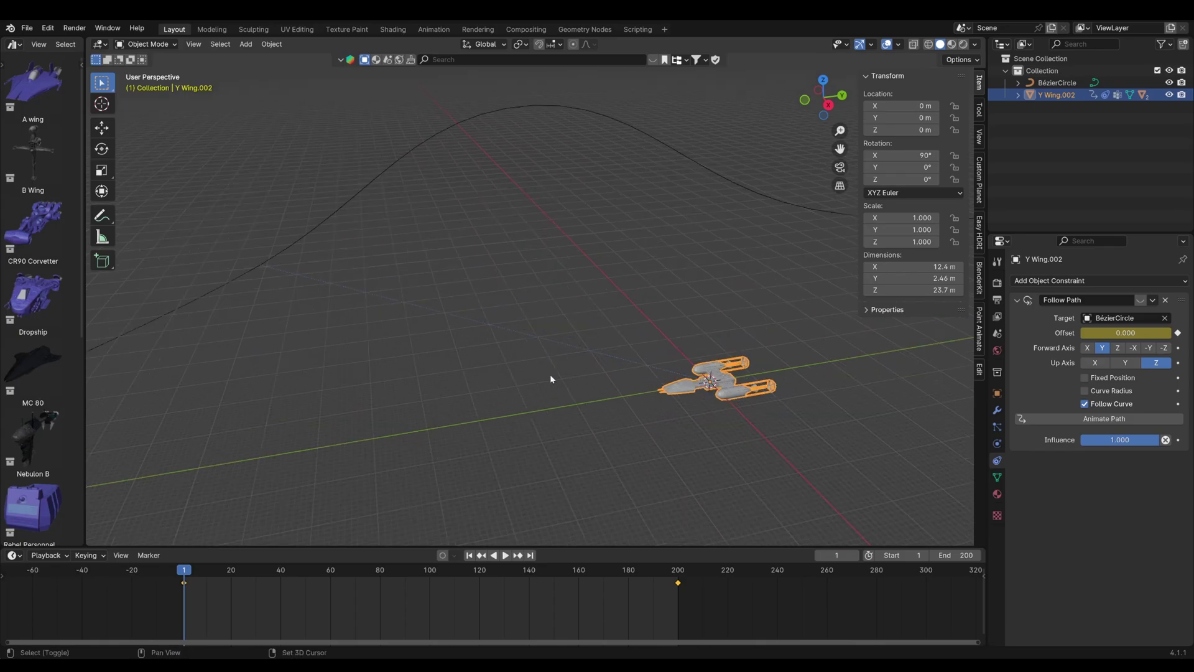
middle_drag(657, 398, 641, 346)
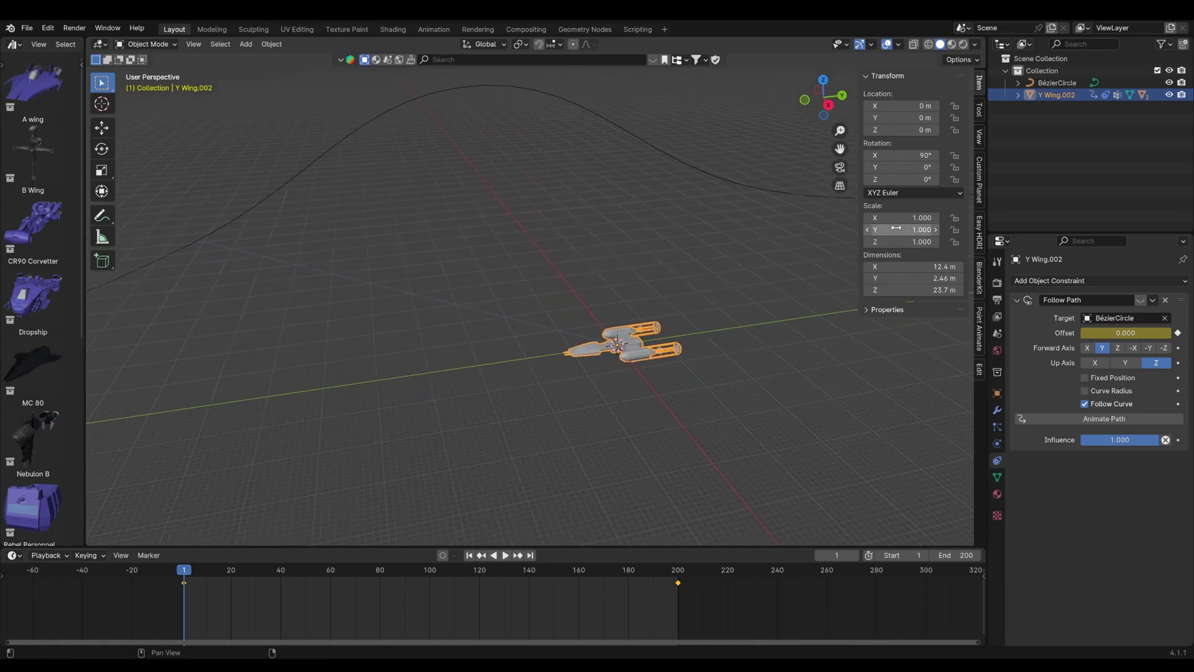
right_click(892, 168)
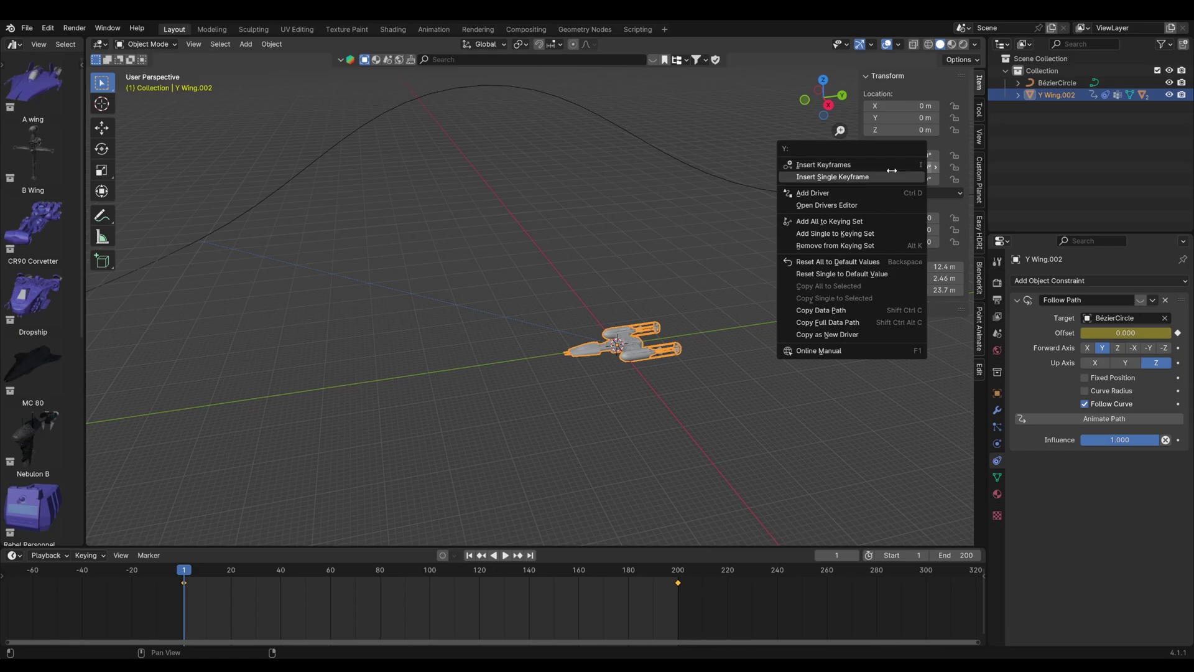
click(871, 177)
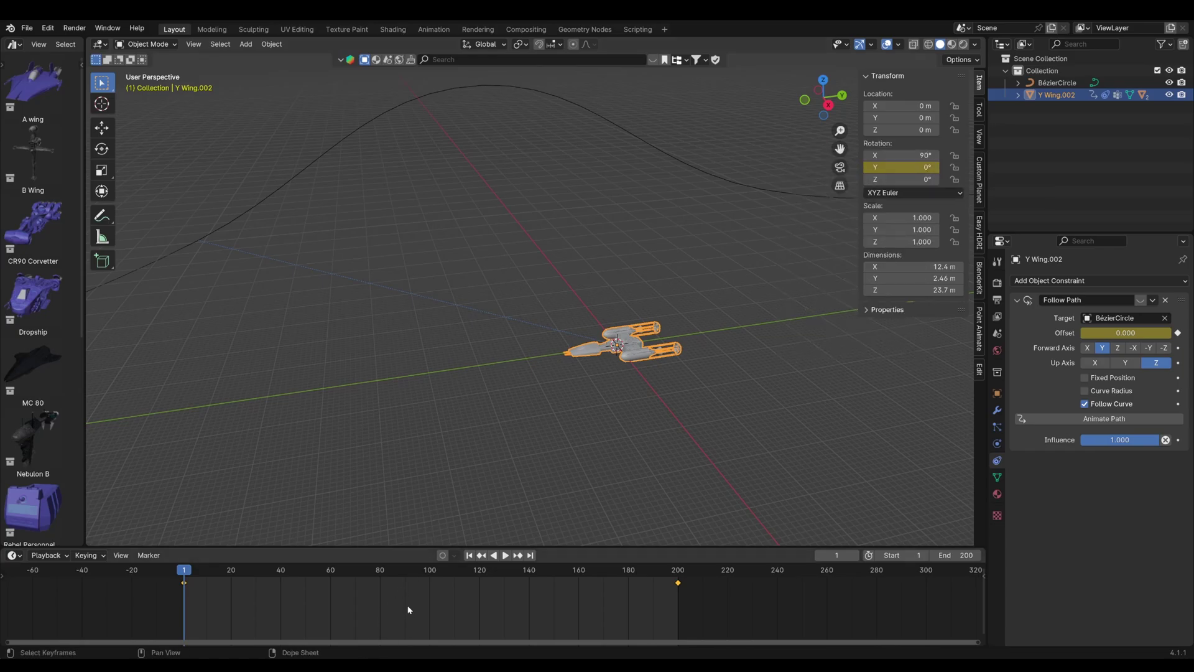
Switch the timeline to an enlarged Graph Editor and select the Y Euler Rotation channel under Object Transforms
key(ctrl+Tab)
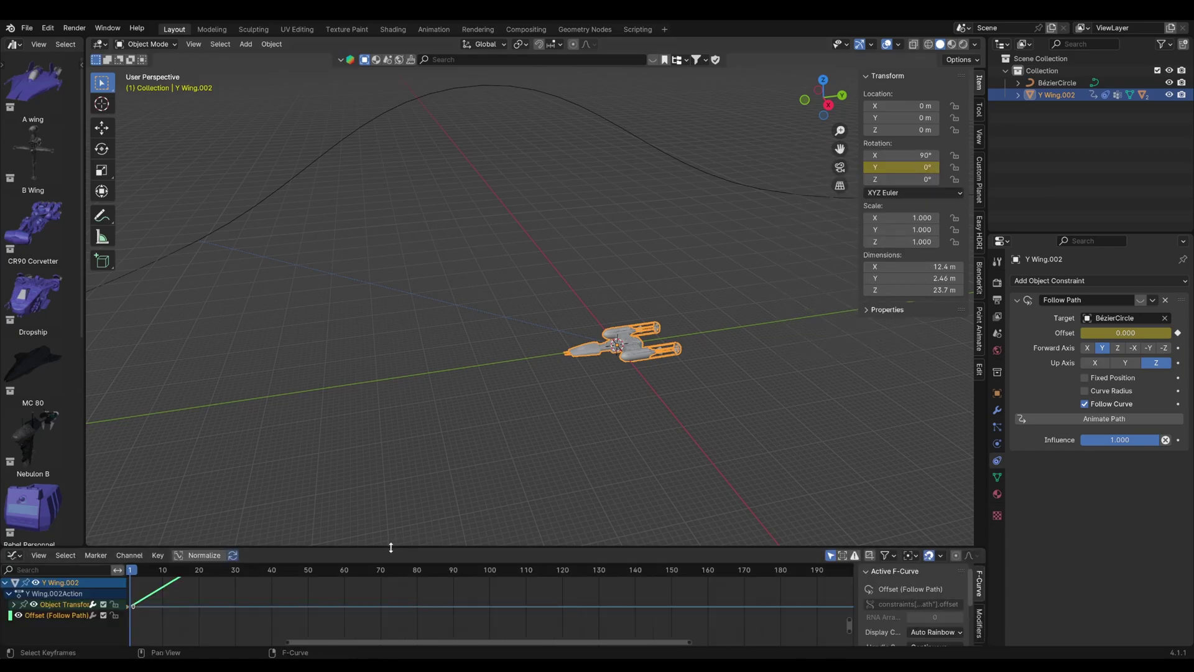
drag(390, 547, 390, 485)
click(14, 543)
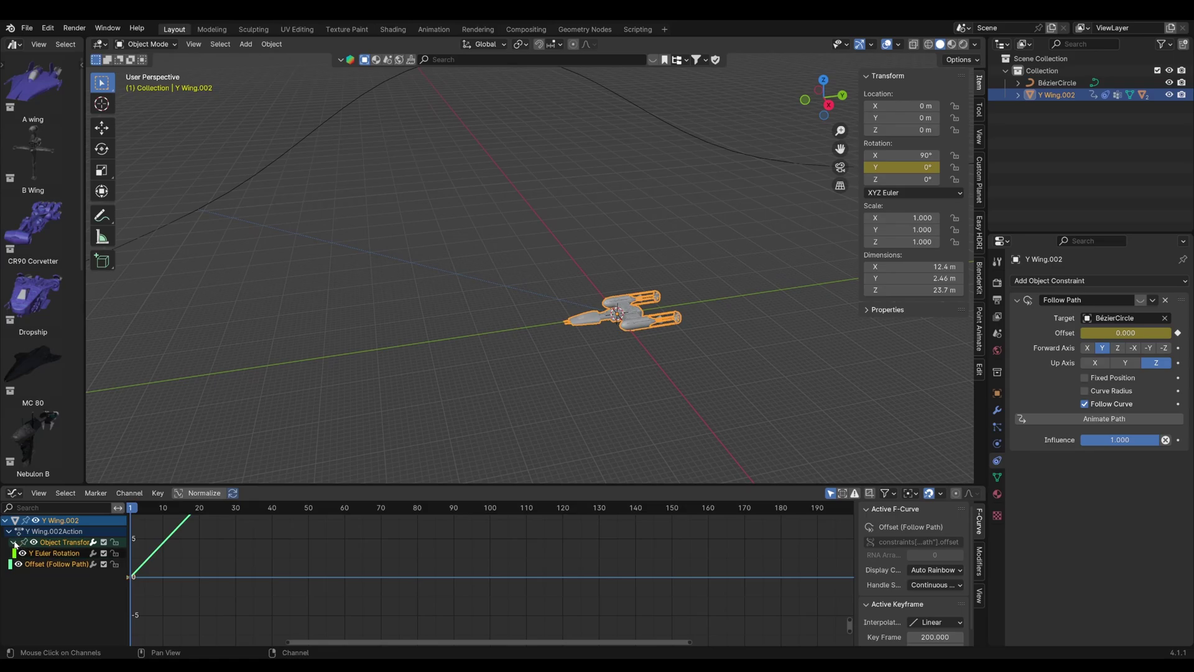
click(62, 554)
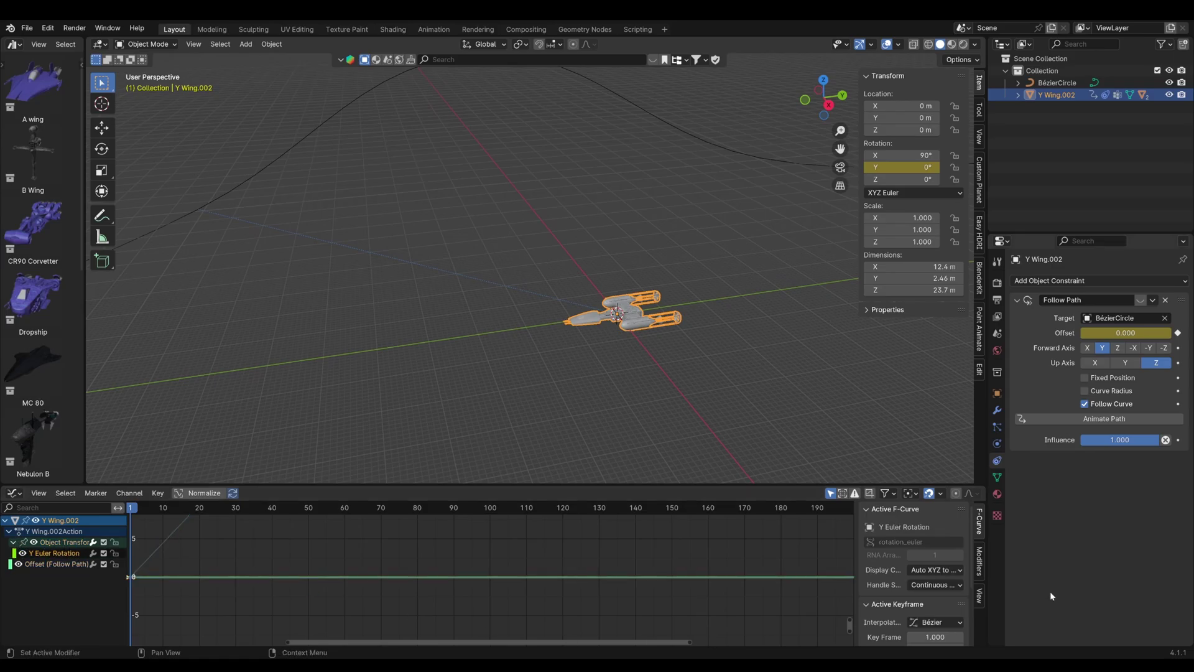
Add a Noise modifier to the Y Euler Rotation curve and preview the ship's motion
click(980, 559)
click(909, 510)
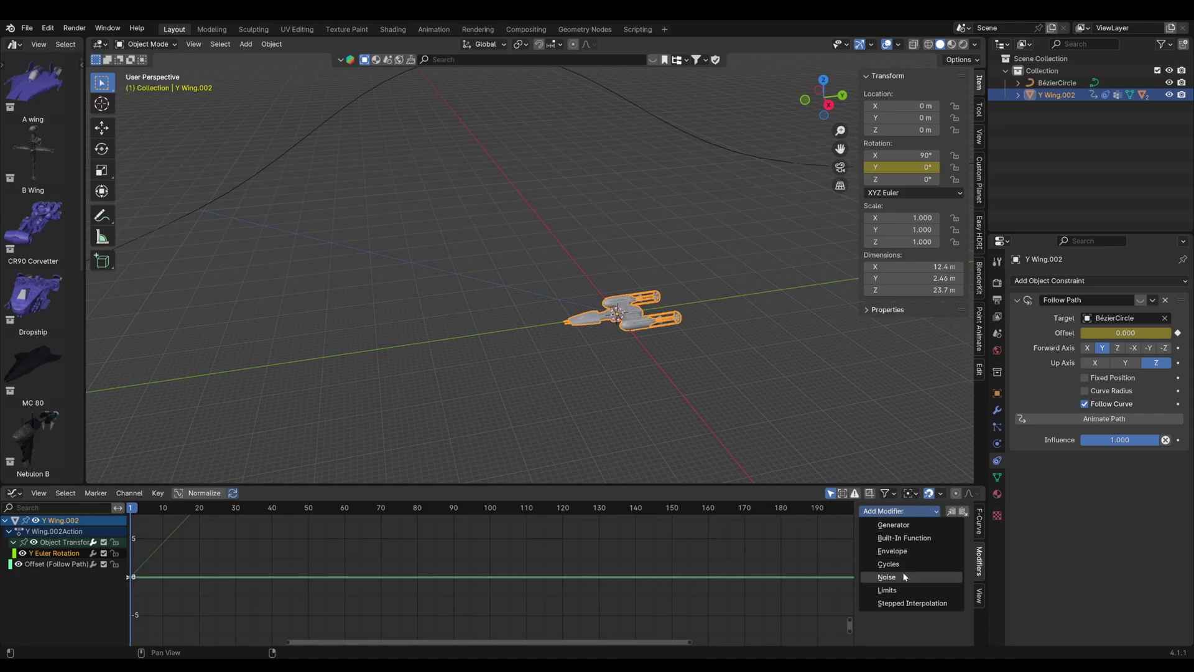
click(887, 577)
scroll(655, 549, down, 5)
key(space)
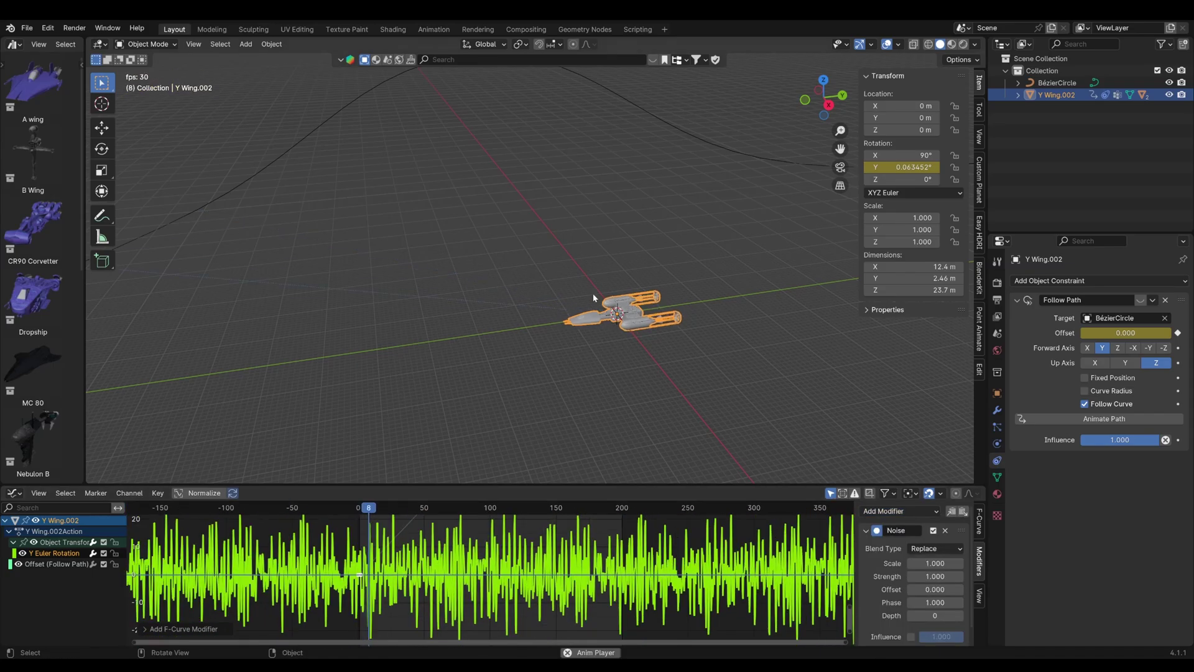
key(space)
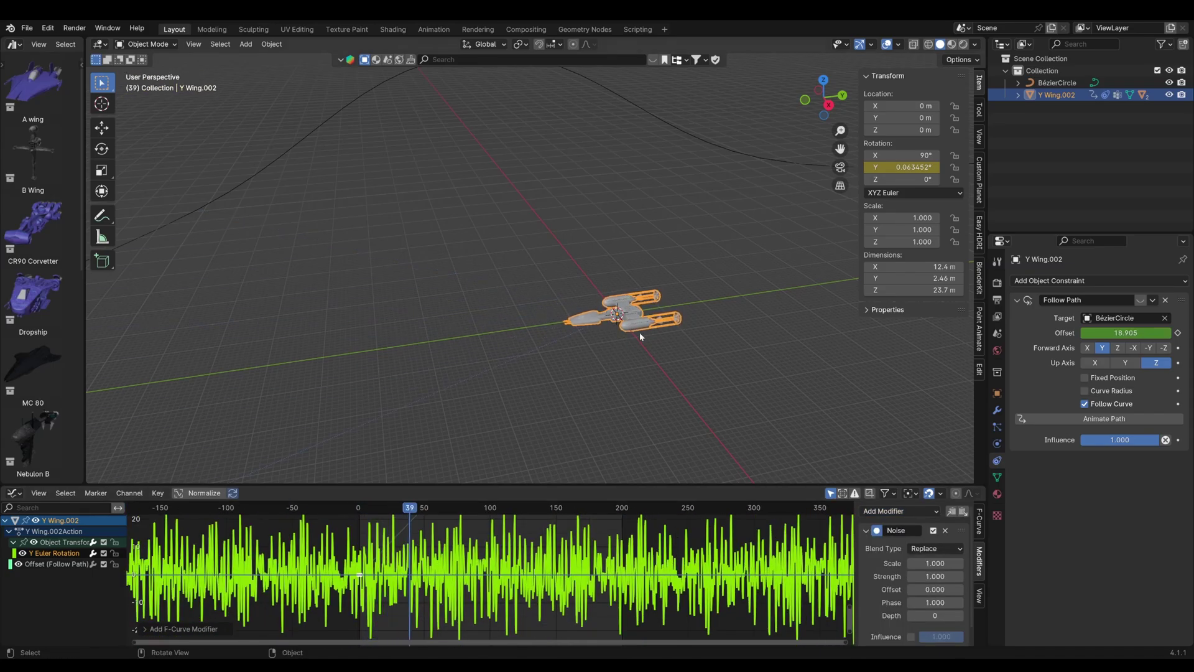
key(shift+Left)
Set the Noise modifier's scale to 18 and strength to 0.5, and play the animation
scroll(564, 596, down, 2)
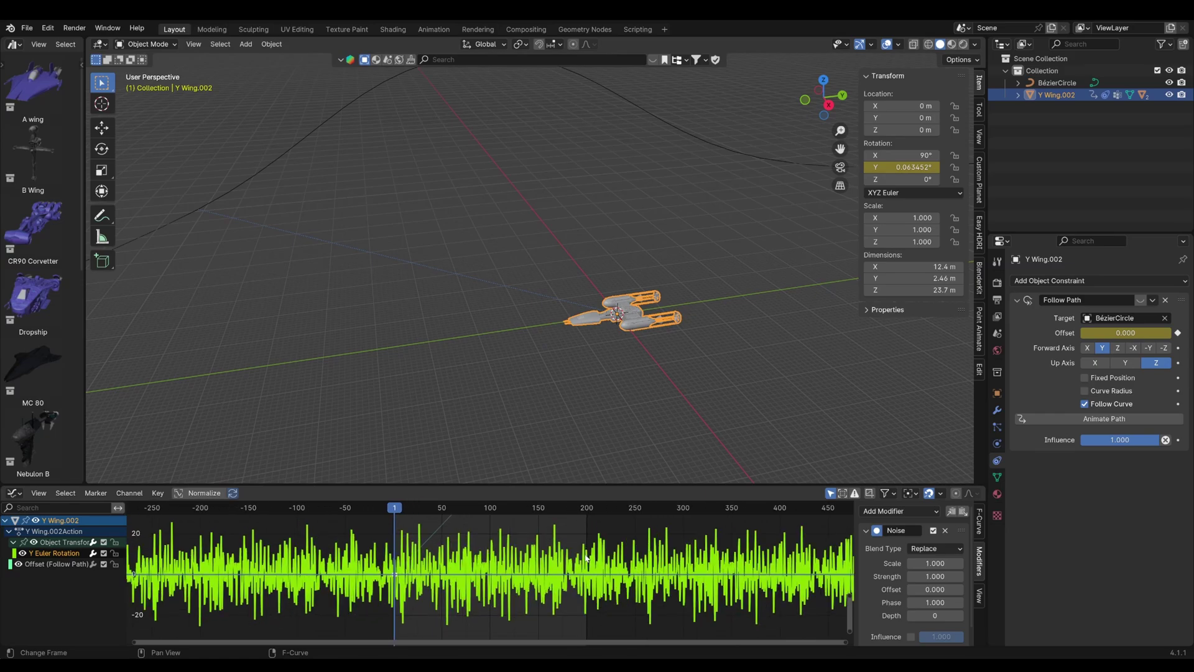
drag(938, 563, 974, 563)
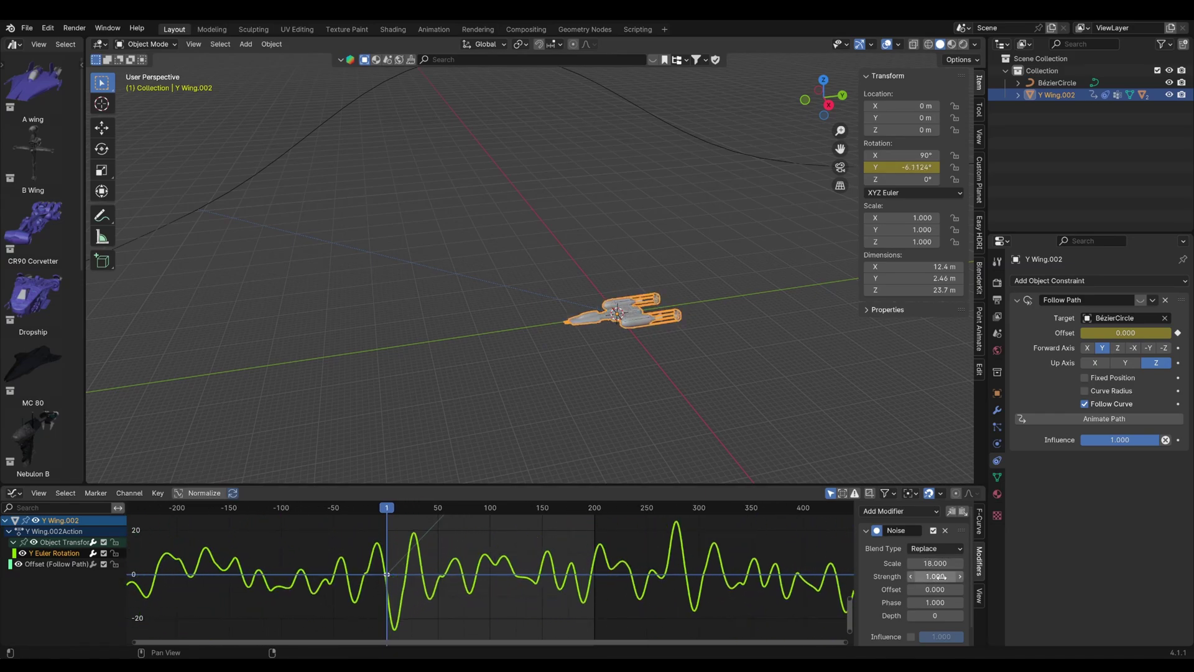
click(942, 577)
text(.5)
key(Return)
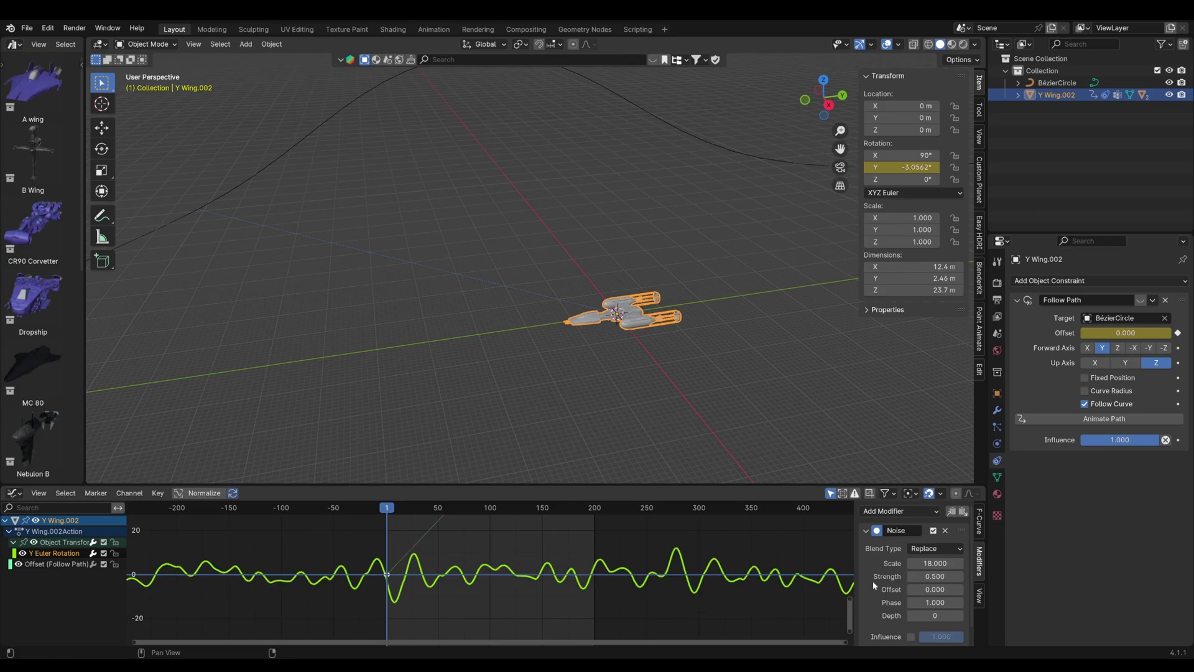
key(space)
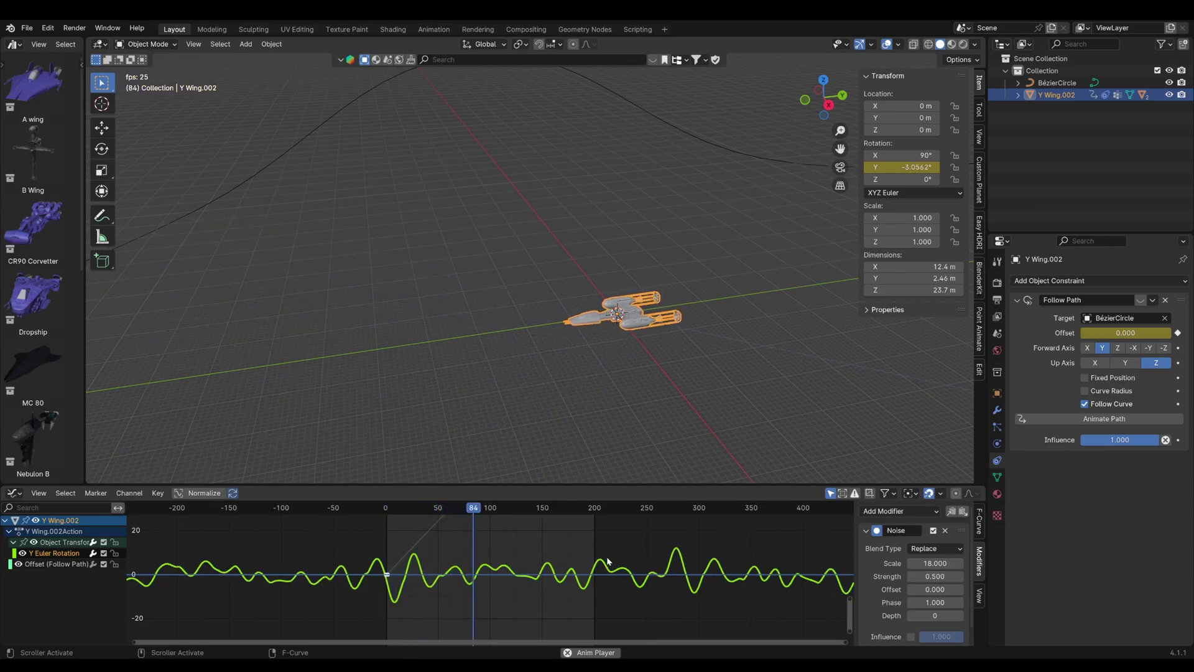
Return to frame 1, re-enable the ship's Follow Path constraint and preview the flight around the whole path
key(space)
key(shift+Left)
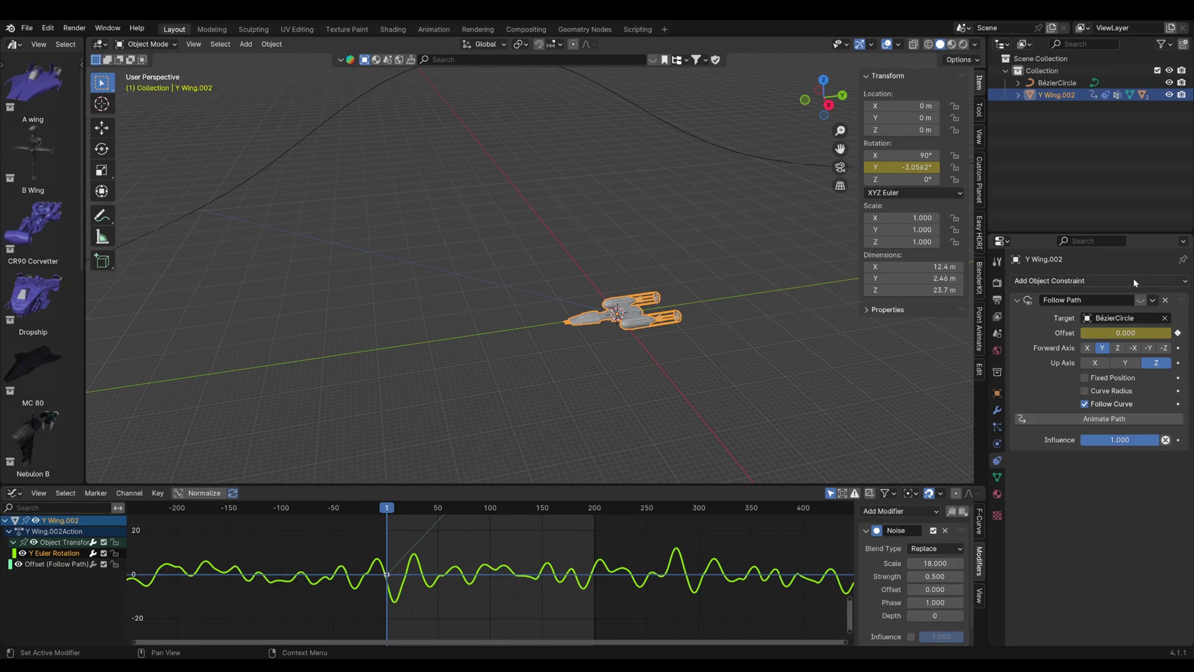
click(1141, 300)
middle_drag(746, 299, 614, 347)
key(space)
key(space)
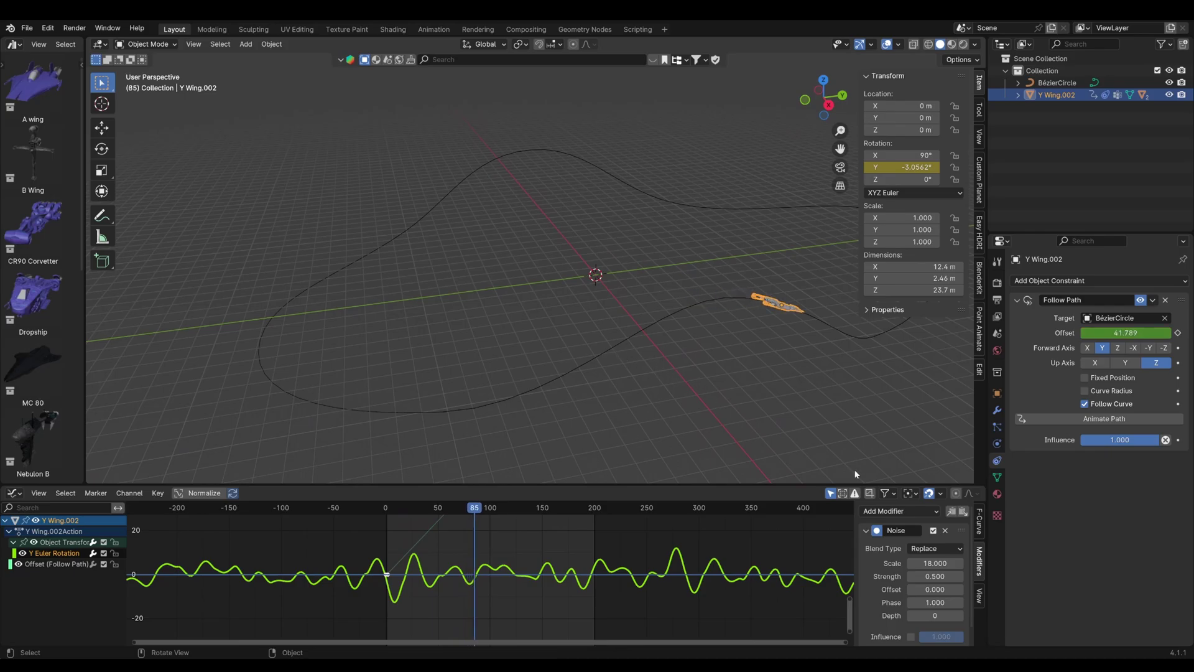
Set the Y Euler Rotation noise strength to 1 and preview the flight with the ship deselected and the 3D view's sidebar hidden
click(939, 580)
text(1)
key(Return)
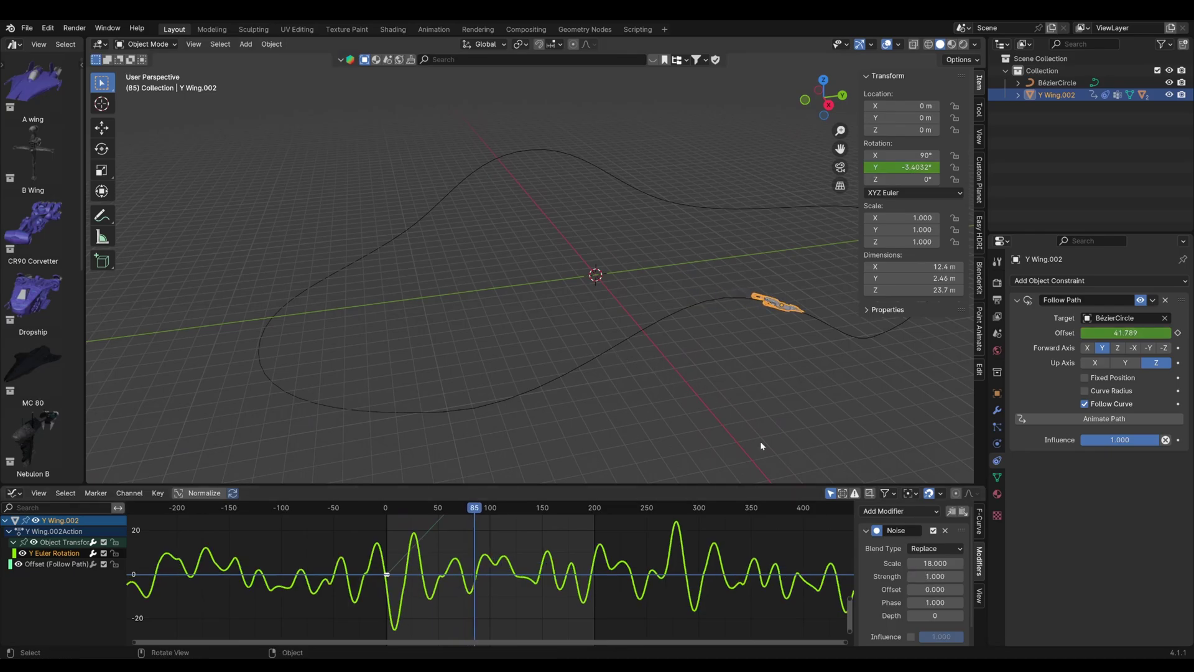
key(space)
middle_drag(720, 394, 733, 356)
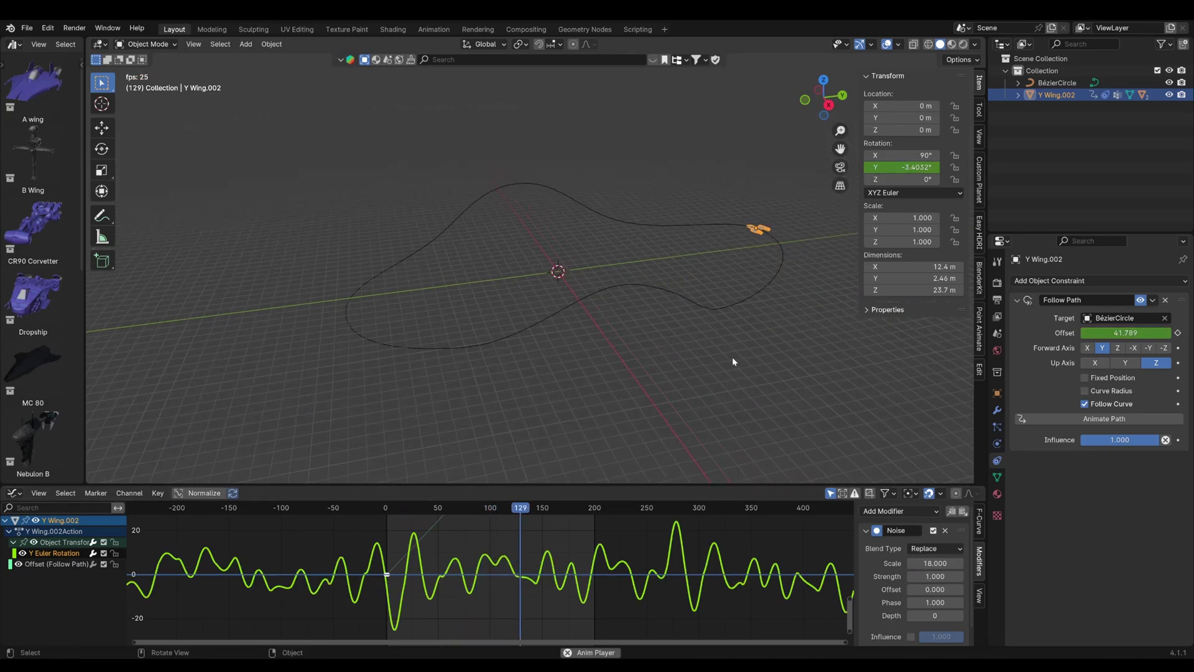
key(n)
scroll(684, 311, up, 5)
click(657, 212)
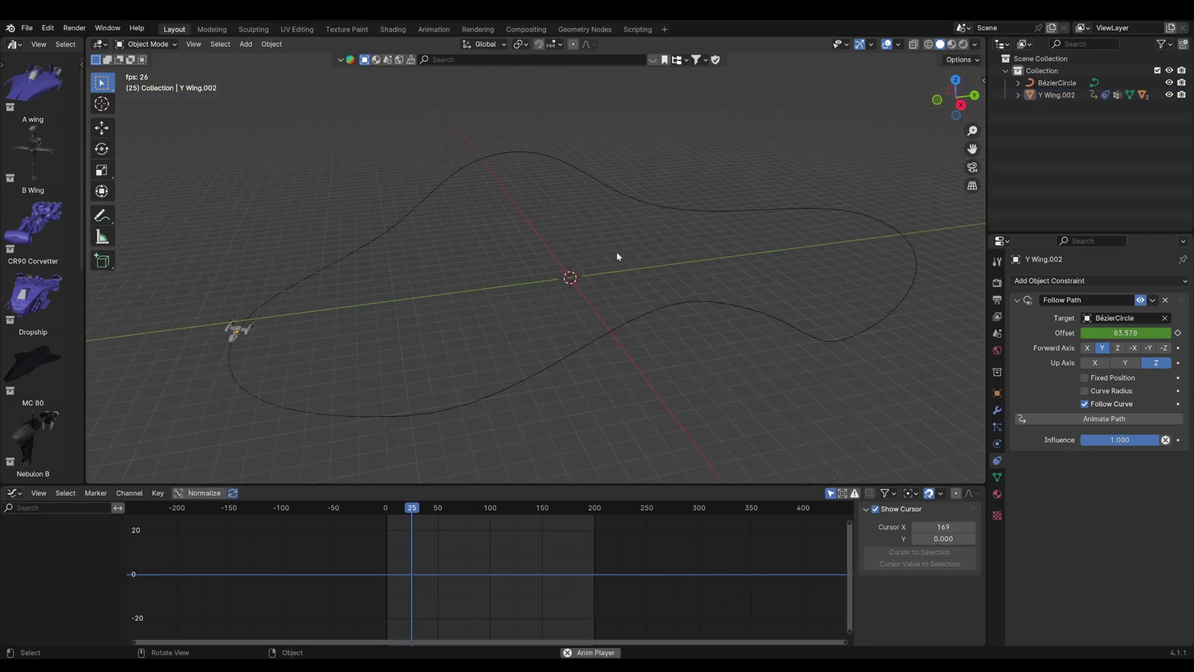
key(space)
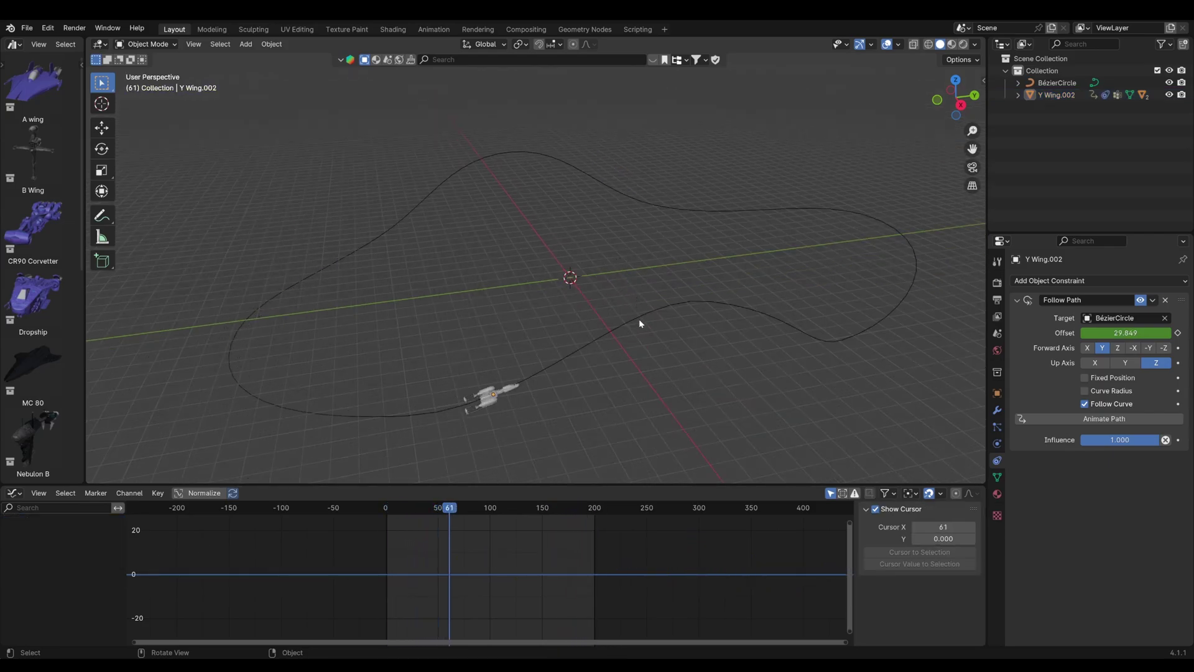
Try to scale up all control points of the Bézier circle in Edit Mode and preview the flight
click(639, 320)
key(Tab)
key(a)
key(s)
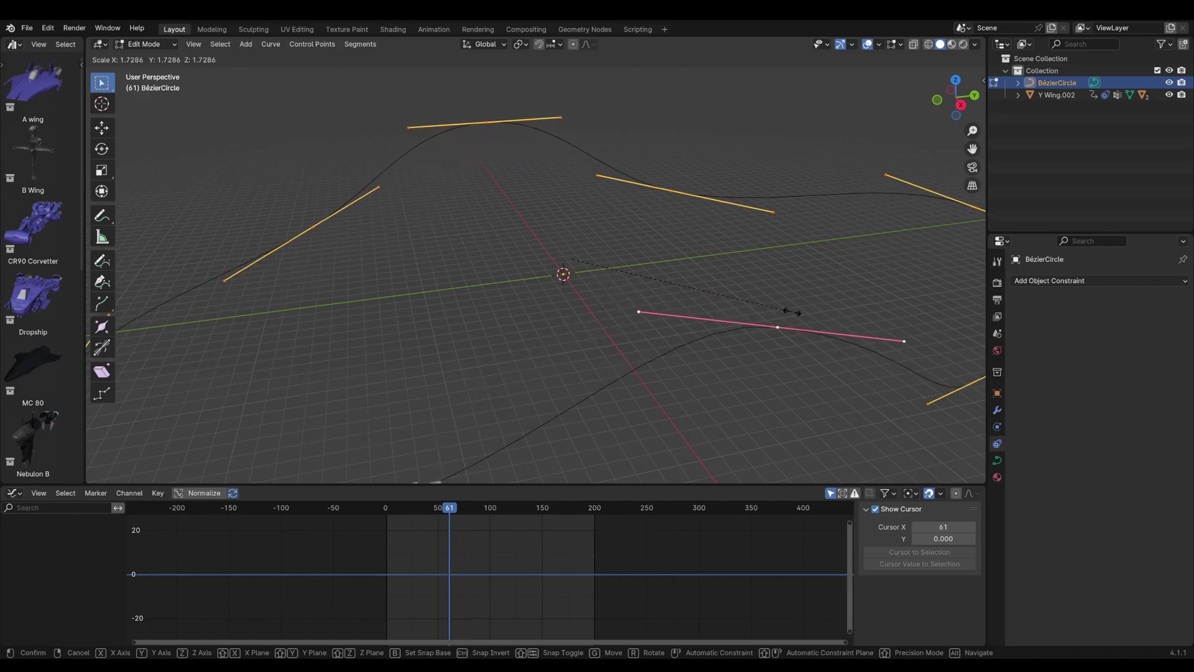
click(860, 298)
key(Tab)
key(space)
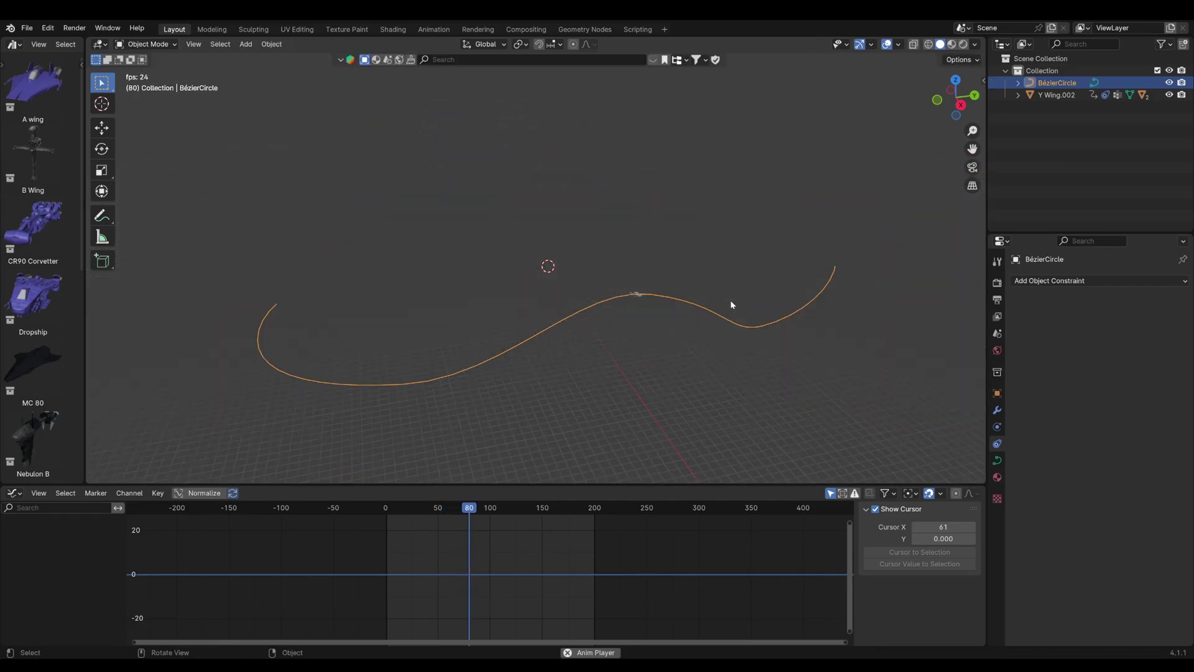
key(Escape)
Scale down all control points of the Bézier circle in Edit Mode and preview the flight from two angles
key(Tab)
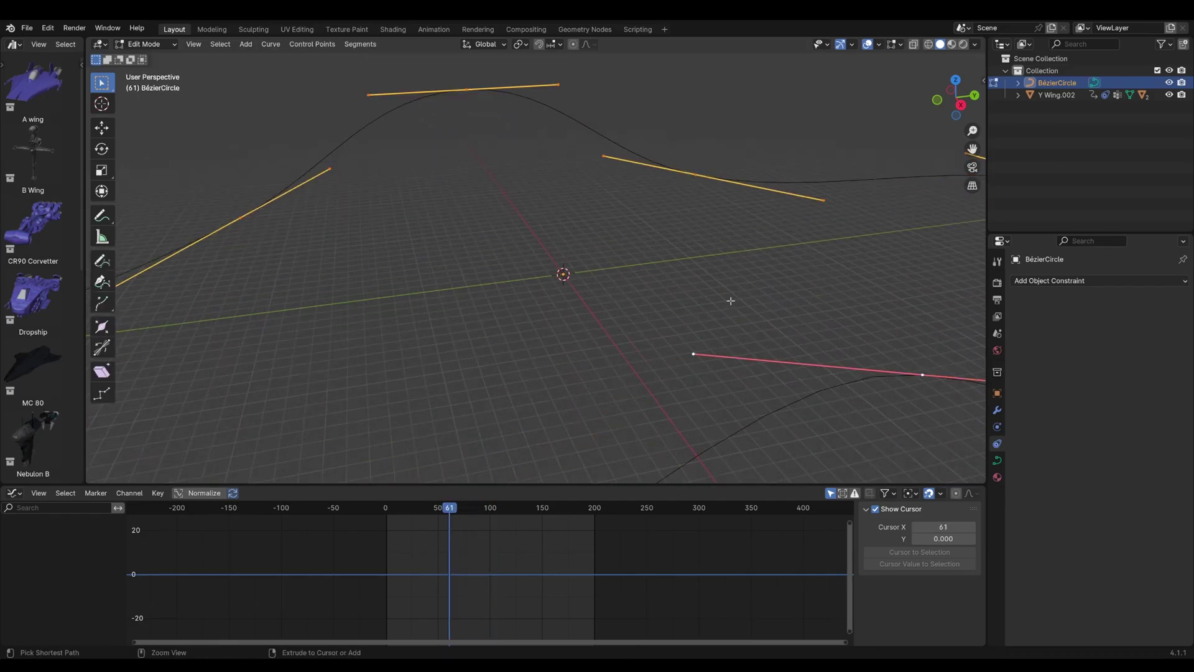
key(s)
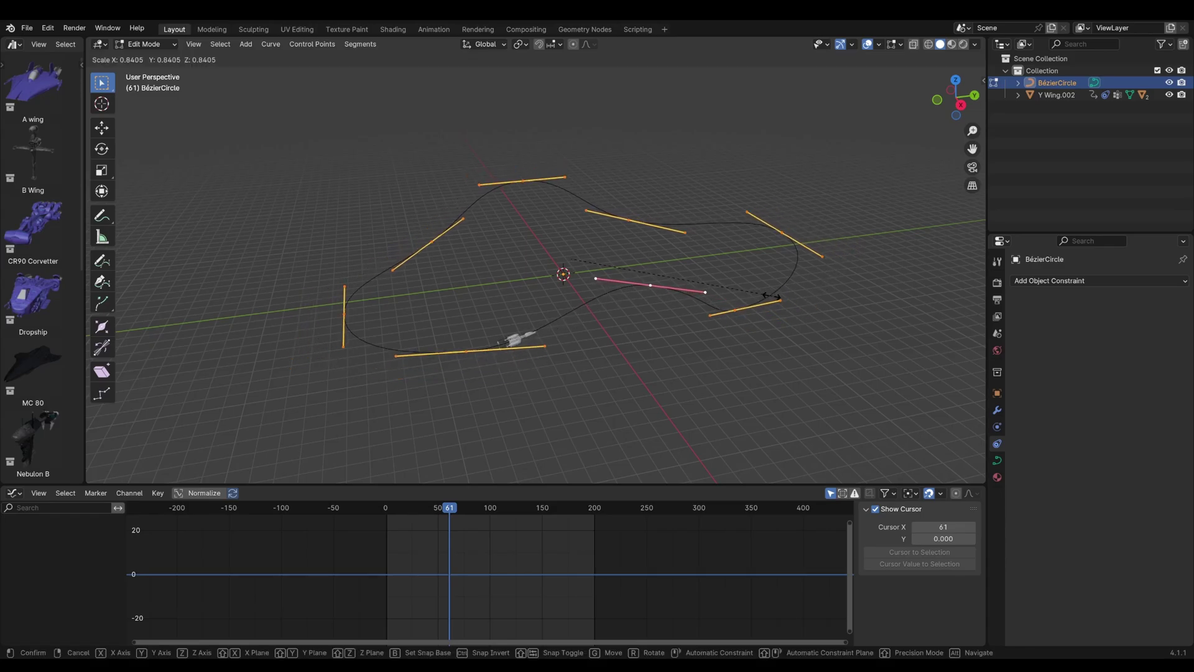
click(694, 292)
key(Tab)
scroll(675, 288, up, 5)
key(space)
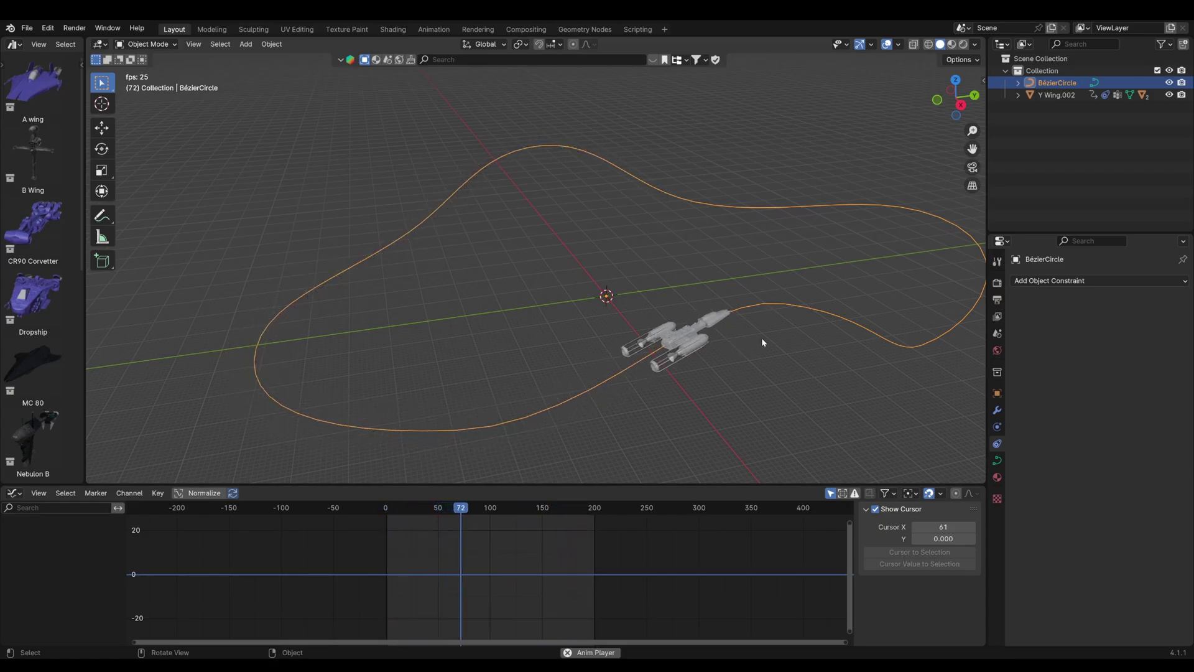
key(space)
middle_drag(722, 341, 680, 343)
key(space)
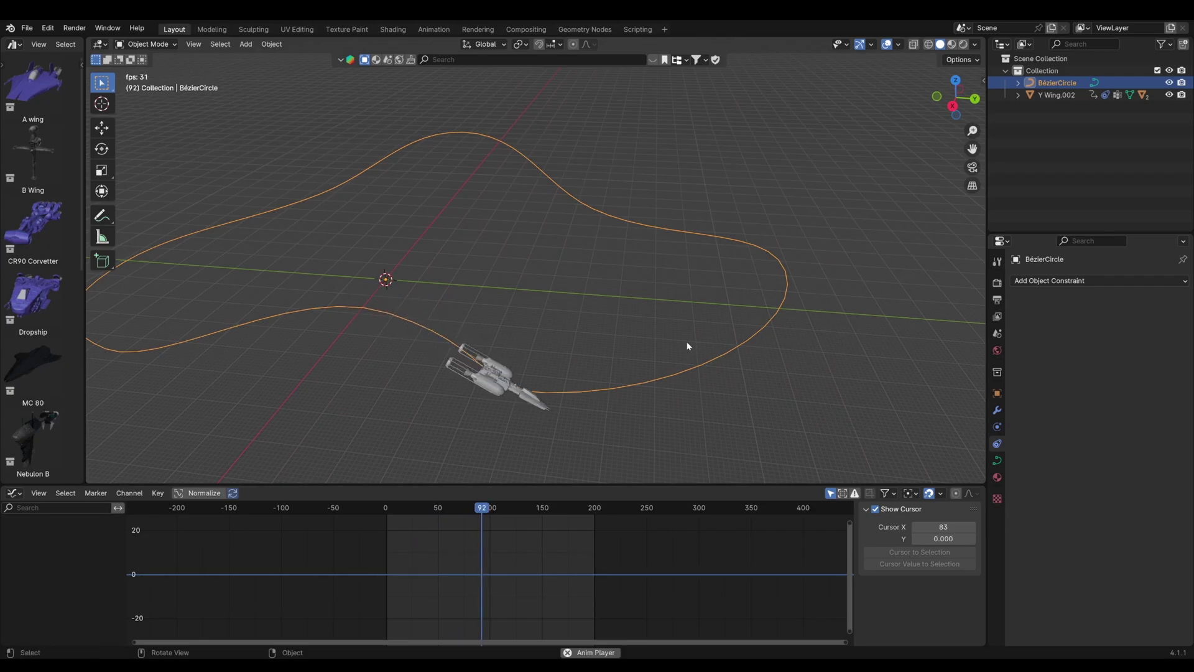
key(space)
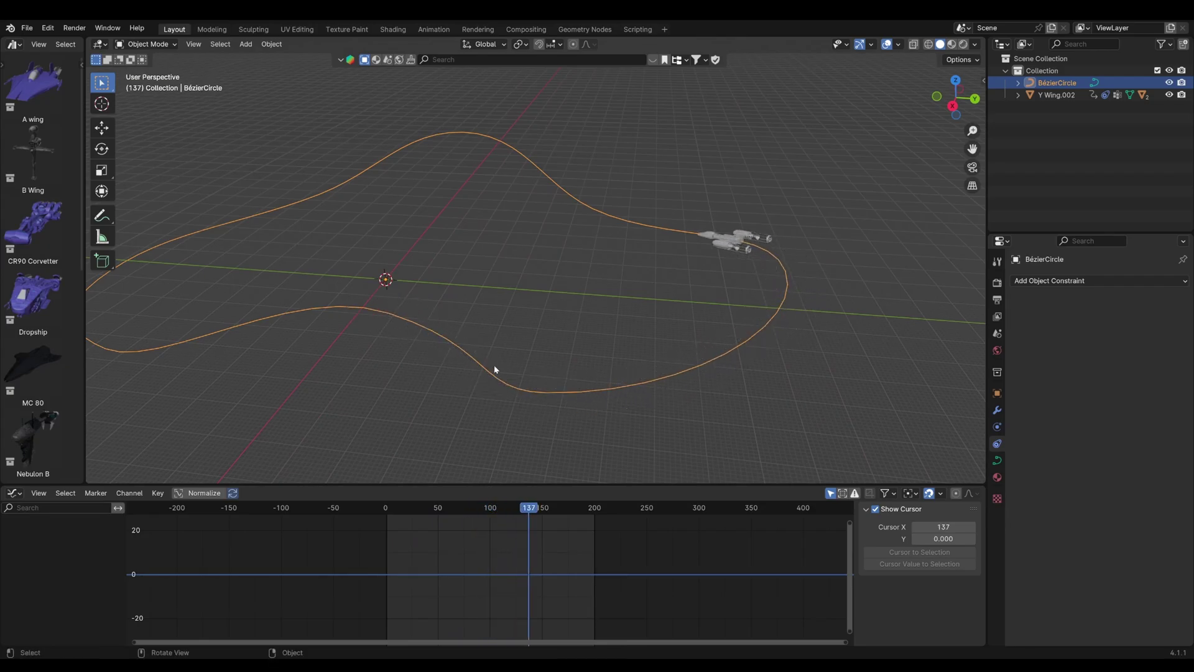
Move the control point at the path's sharp bend outward to smooth the turn, and replay the animation
key(Tab)
click(568, 392)
key(g)
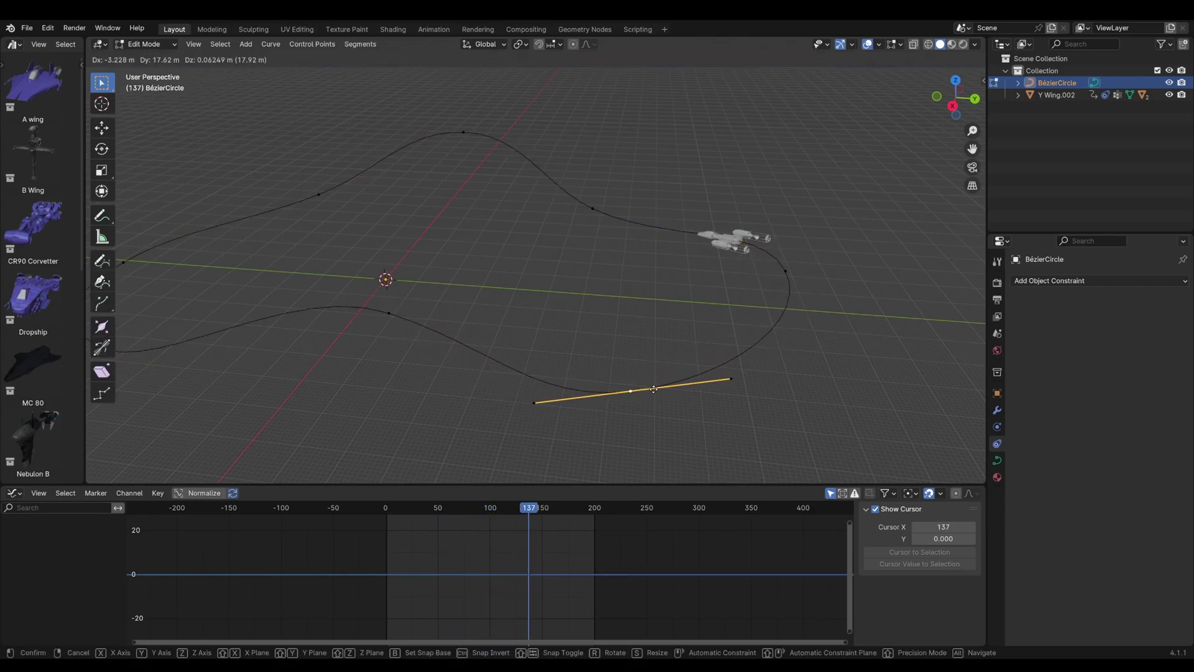
click(675, 394)
key(Tab)
key(space)
middle_drag(650, 380, 615, 369)
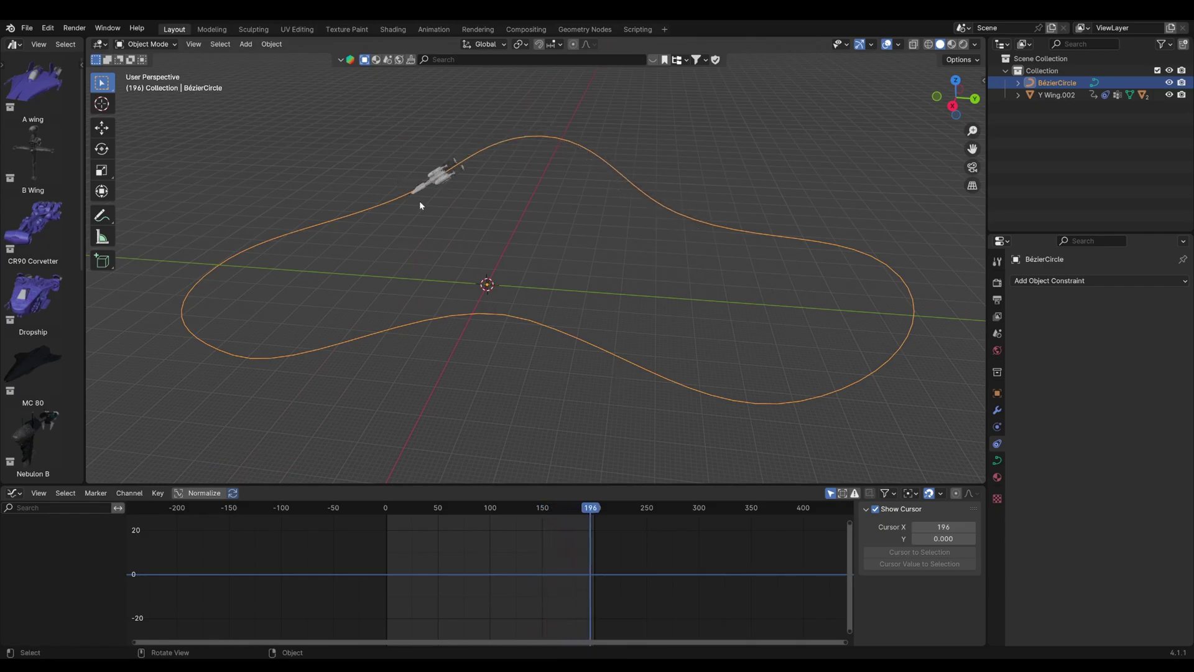
Select the Y Wing, show its transform properties and disable its Follow Path constraint
click(442, 183)
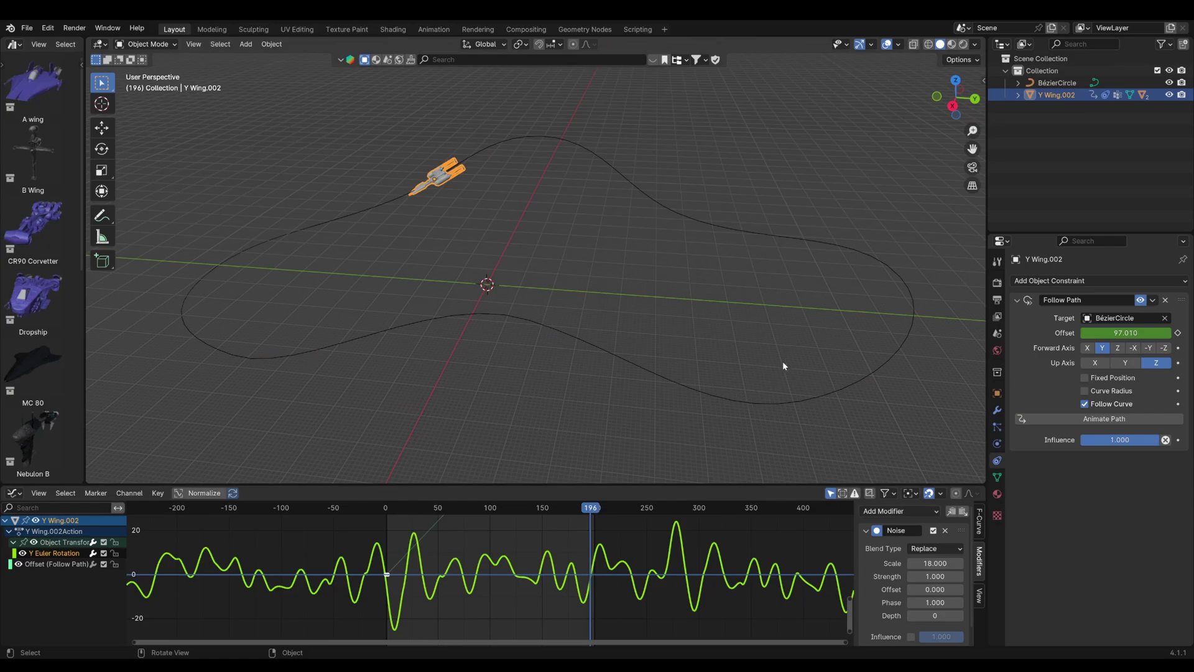
key(n)
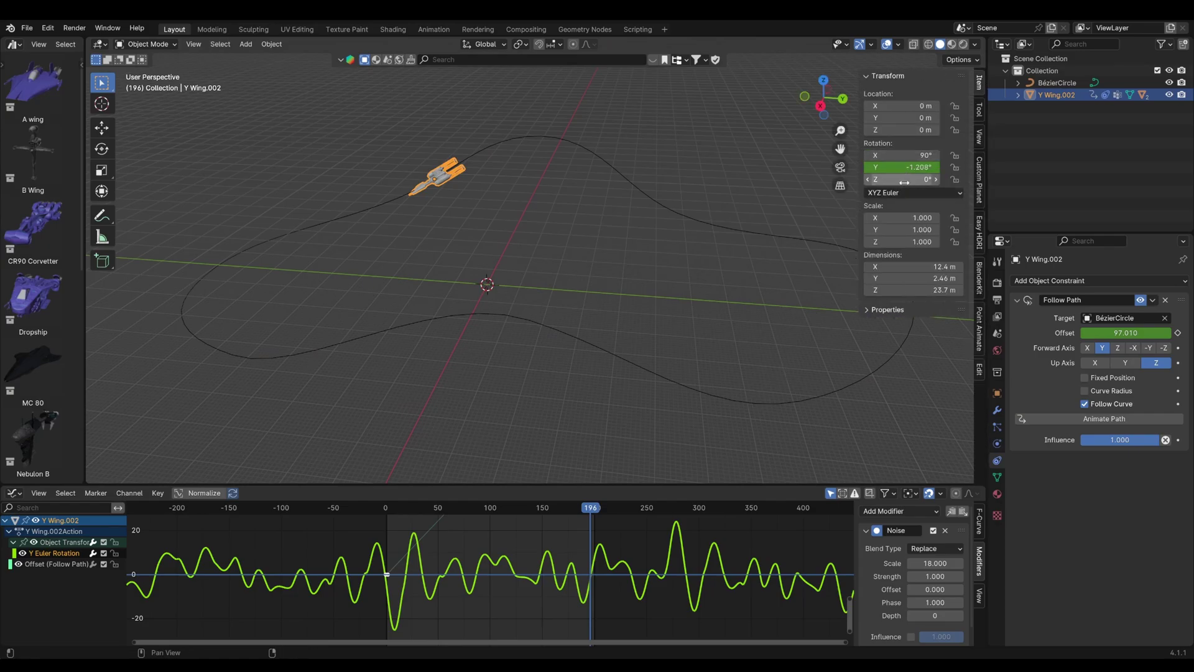
click(1140, 300)
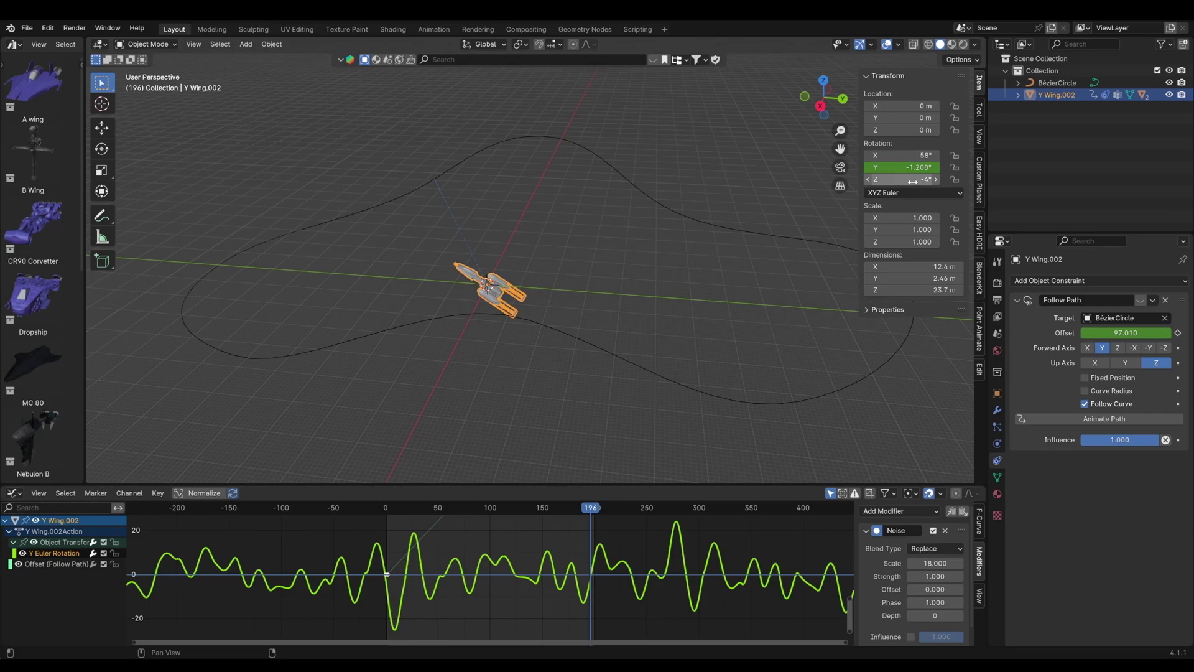
Insert a single keyframe on the ship's X rotation at frame 196 and replace it with a value of 90°
right_click(918, 153)
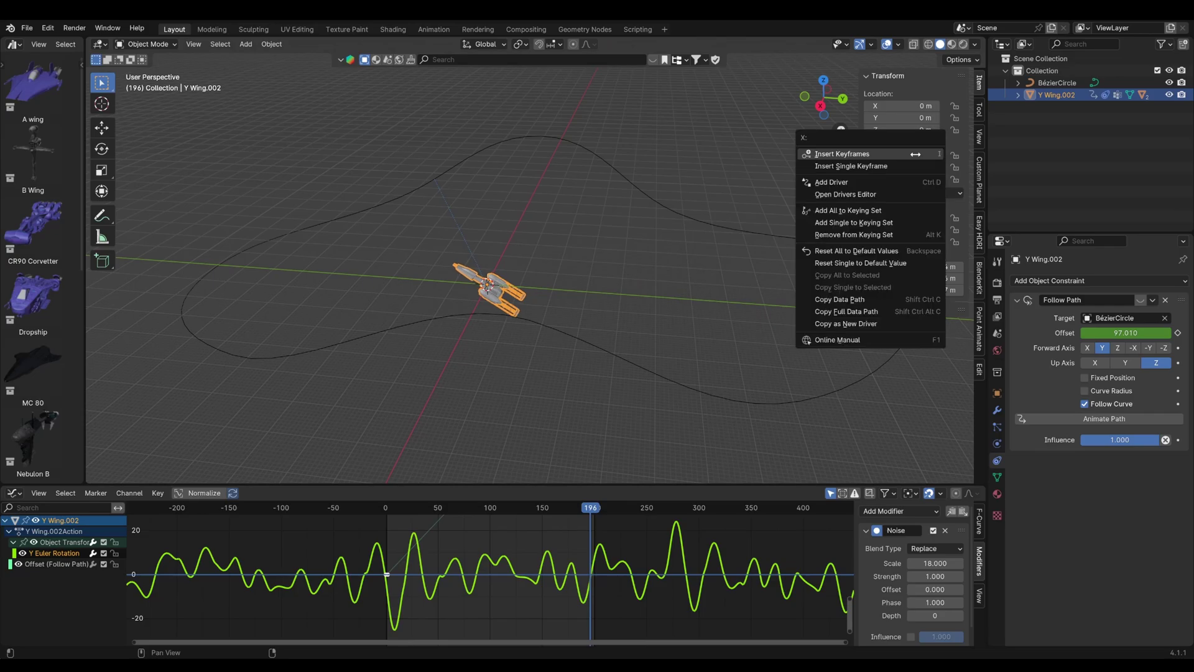
click(909, 166)
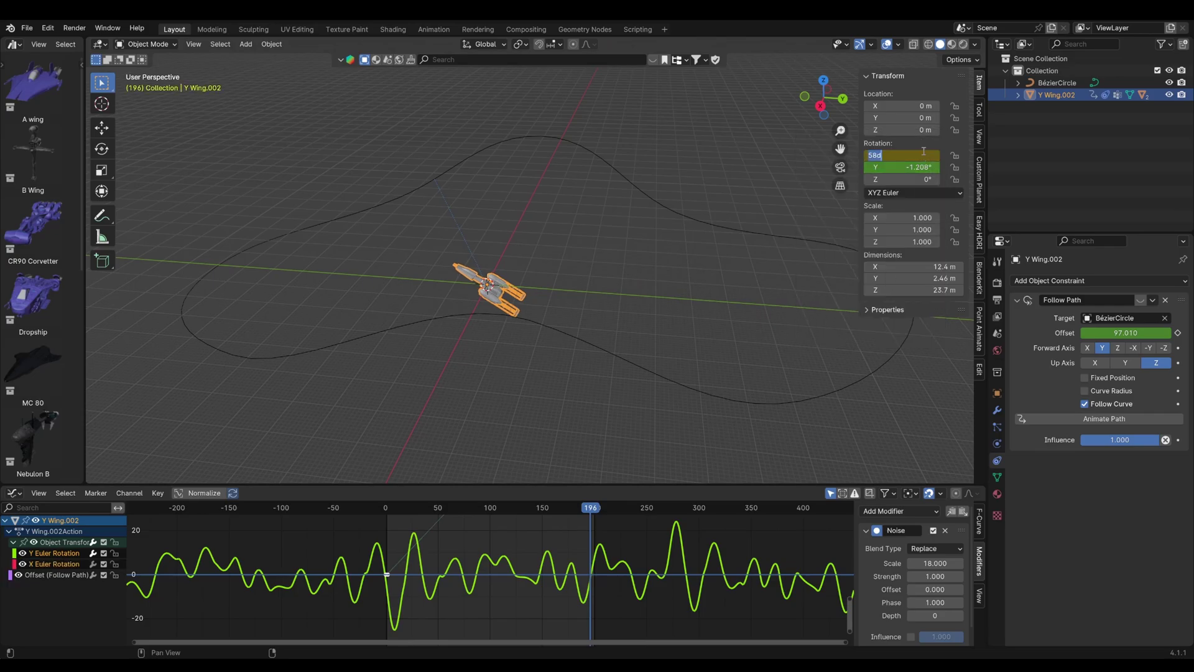
key(Return)
right_click(924, 158)
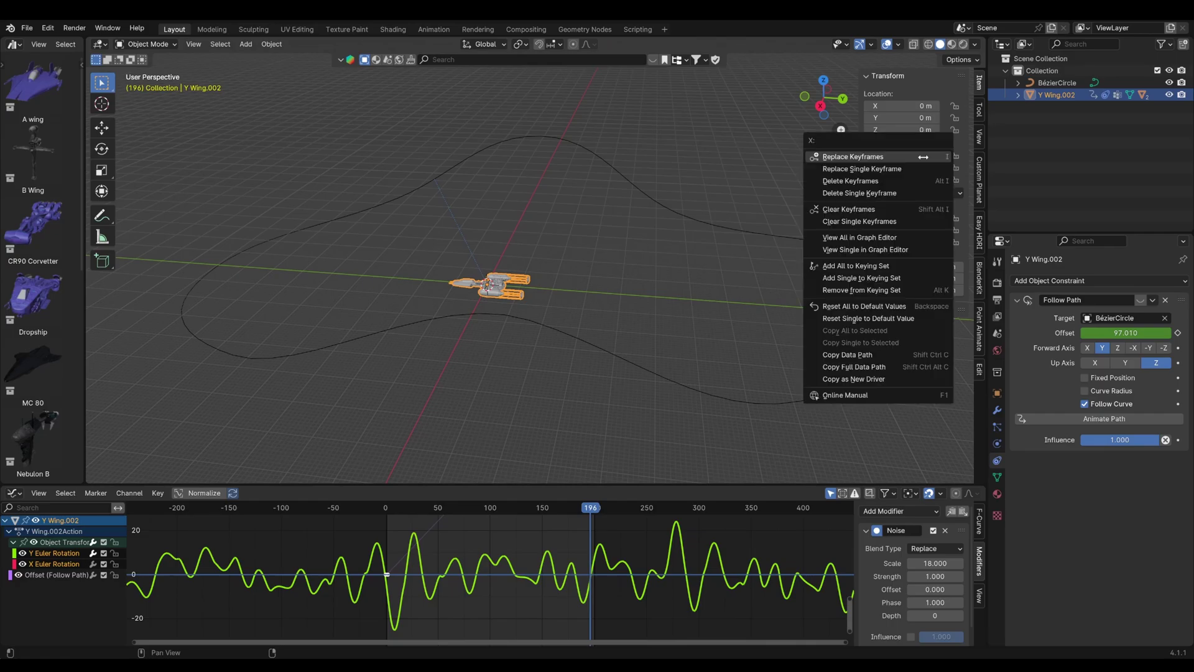
click(917, 170)
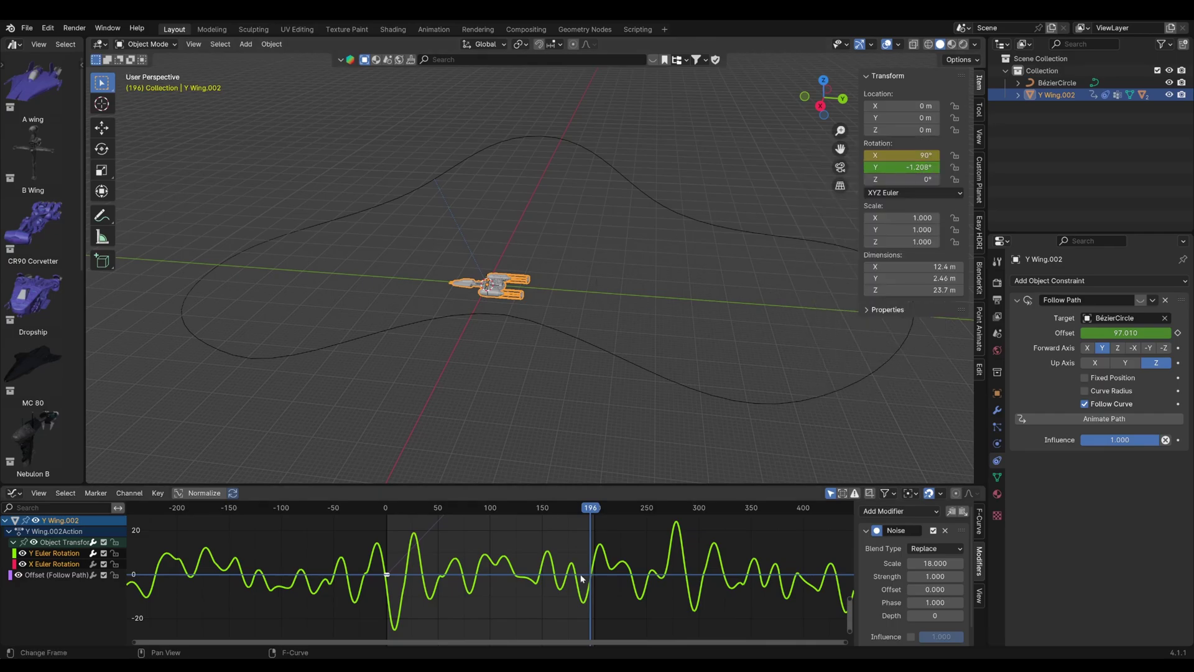
Copy the Noise modifier from the Y Euler Rotation curve to the X Euler Rotation curve and play the animation
click(51, 565)
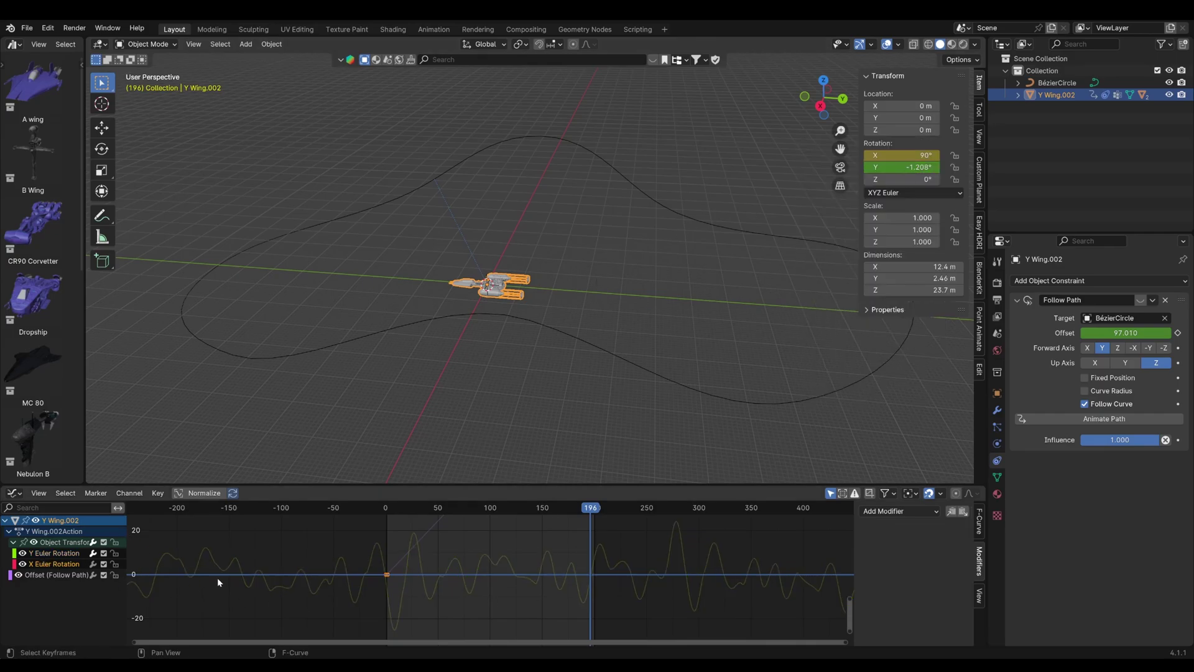
click(53, 553)
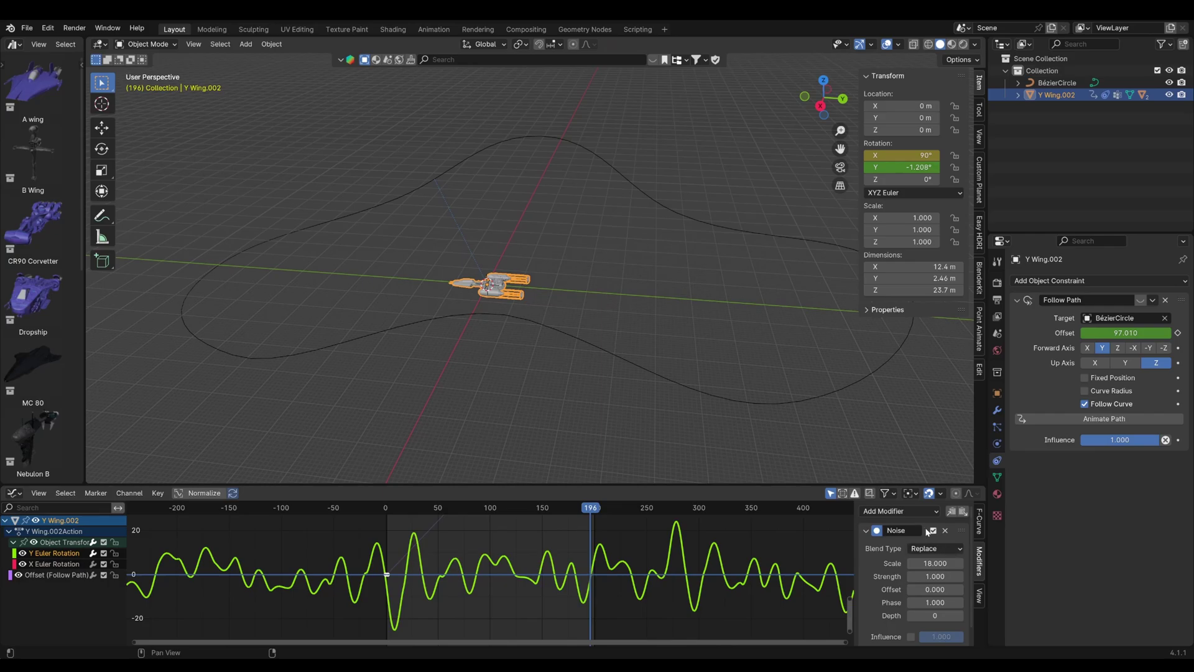
click(67, 565)
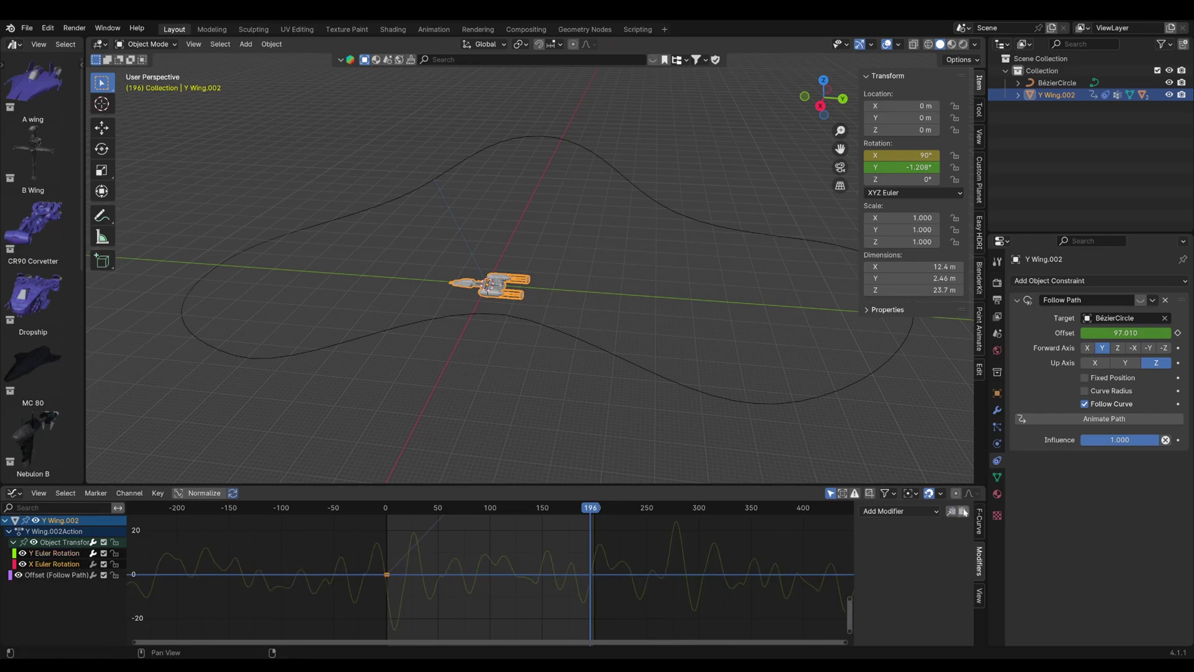
click(964, 511)
key(space)
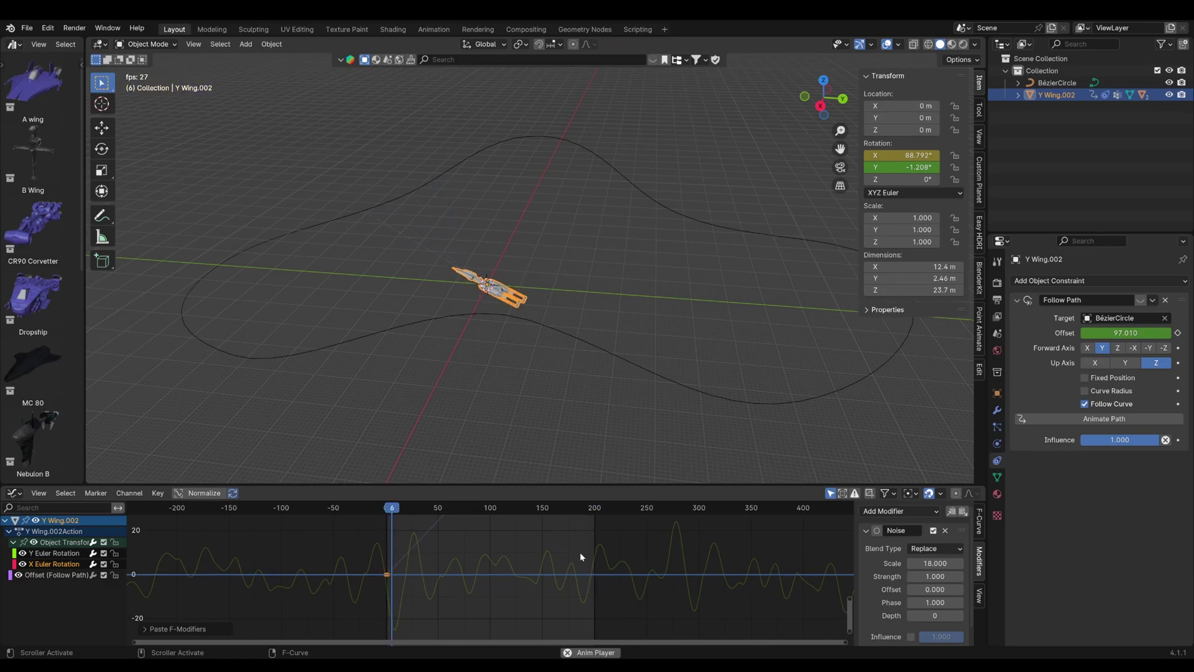
Preview the X Euler Rotation noise at strength 0.1, raise the strength to 0.25 and replay the motion
key(space)
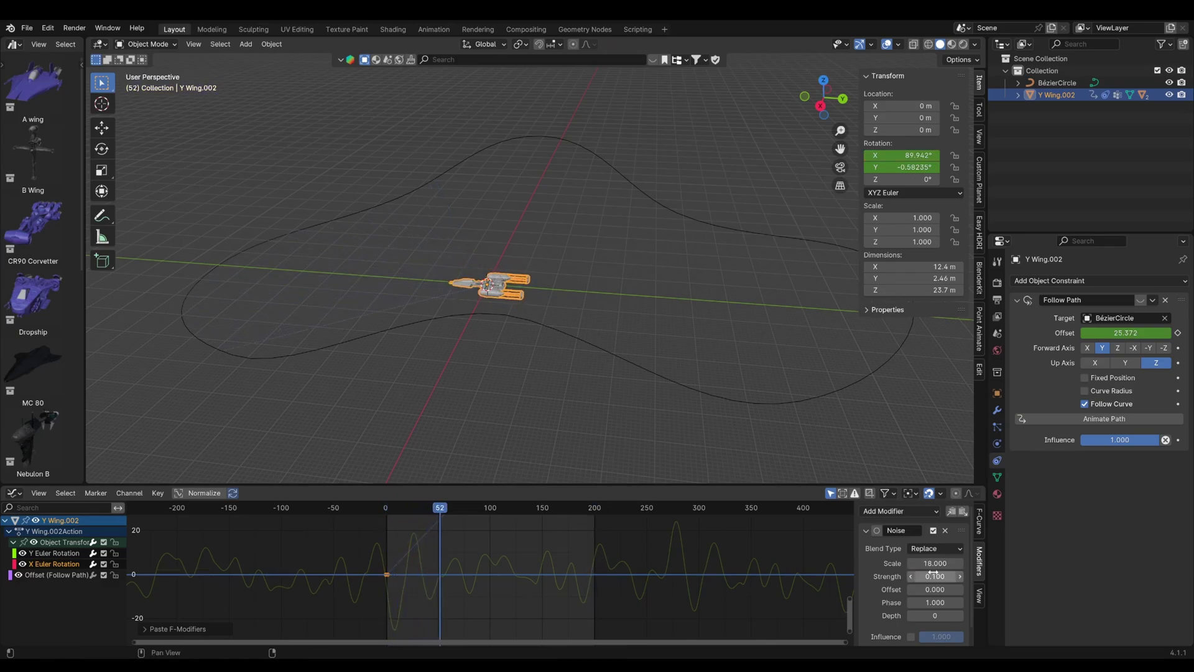
key(space)
key(space)
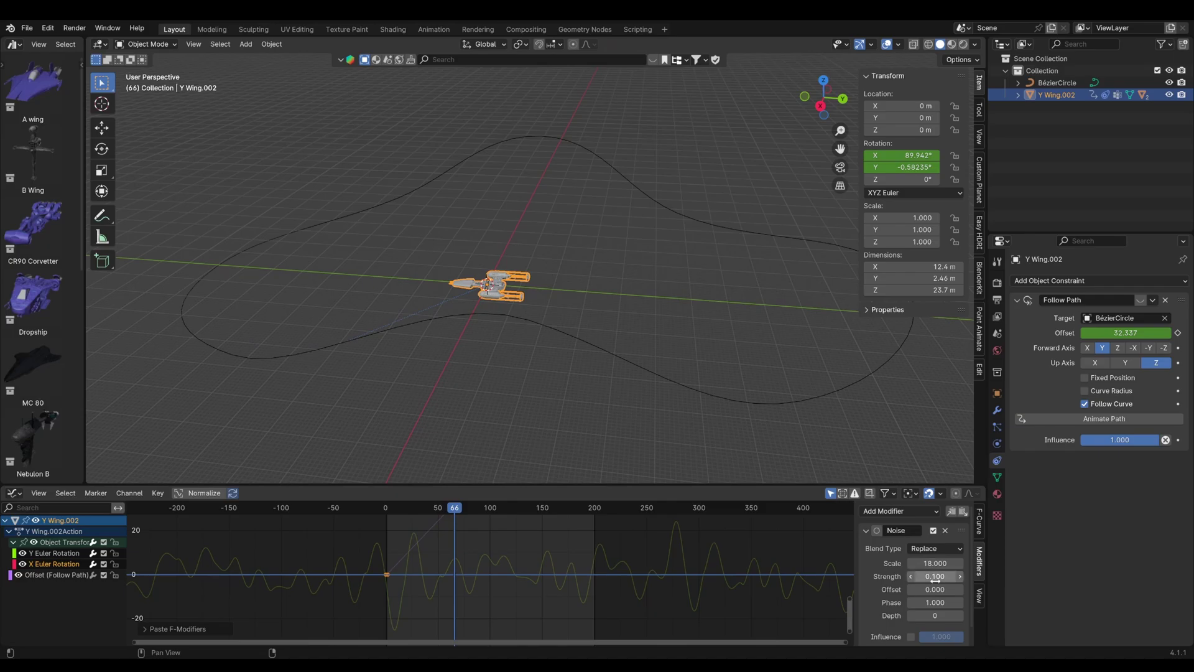
key(space)
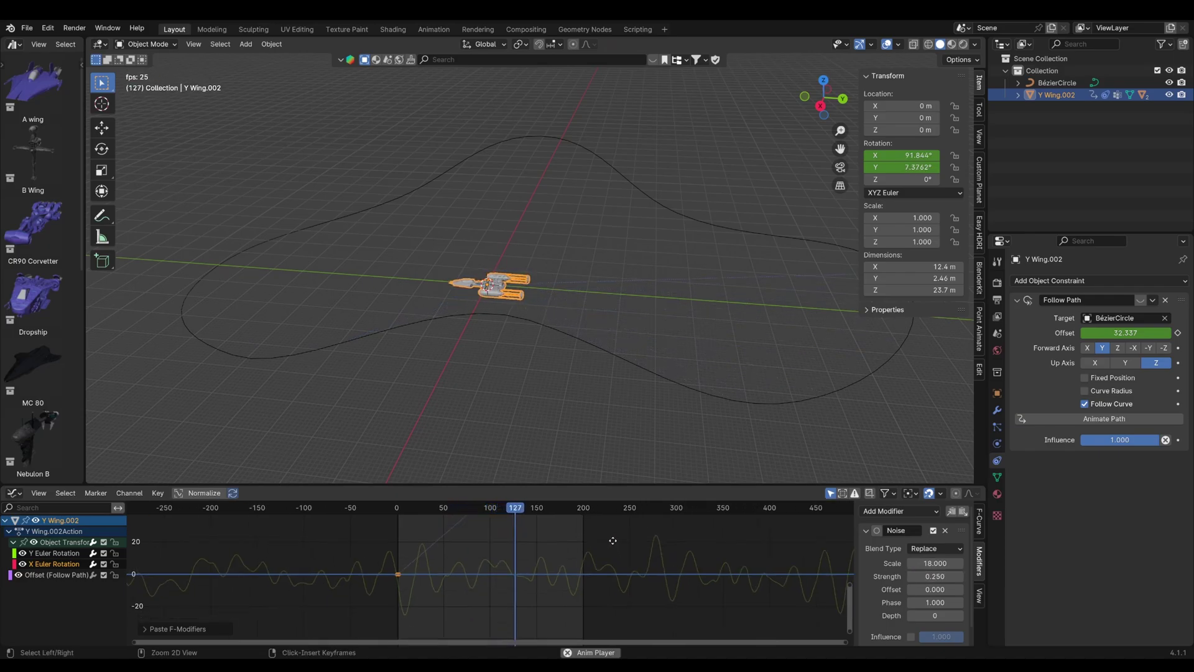
ctrl+middle_drag(618, 544, 625, 596)
key(space)
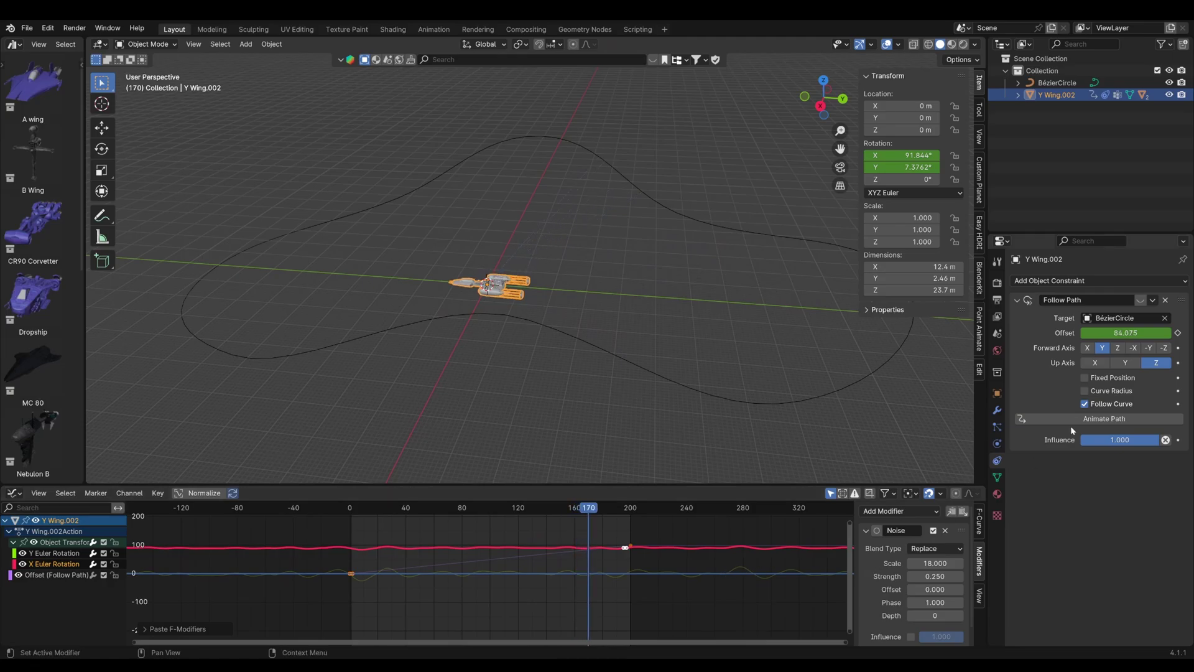
Re-enable the ship's Follow Path constraint and play the flight with the ship deselected
key(space)
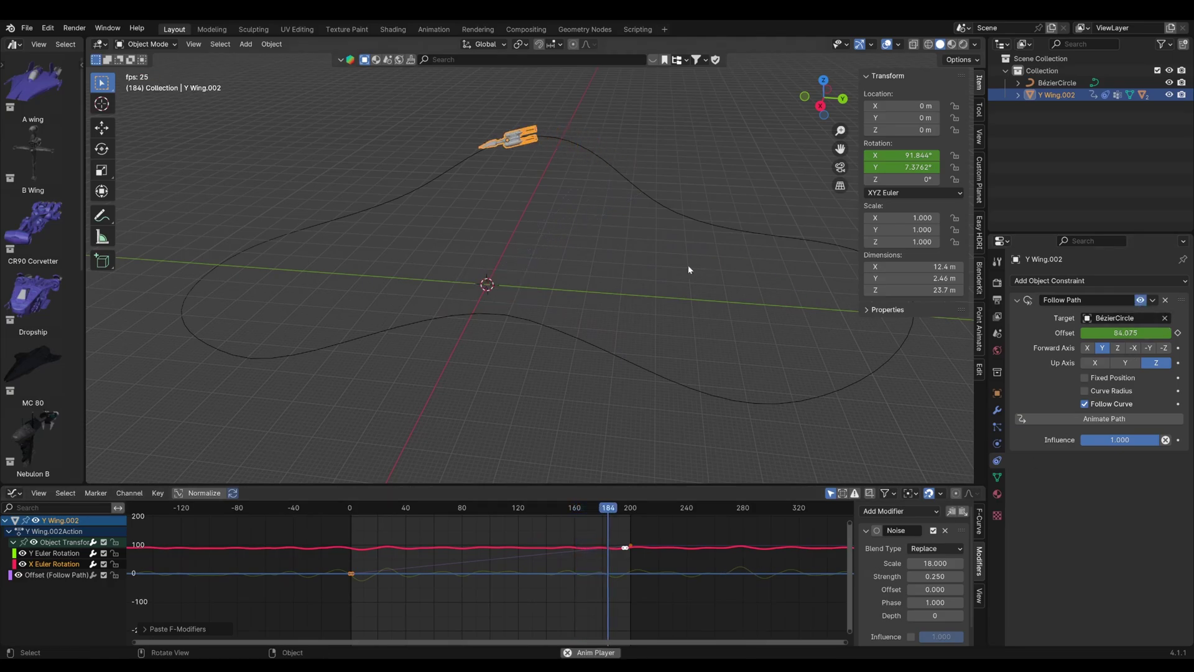
key(alt+a)
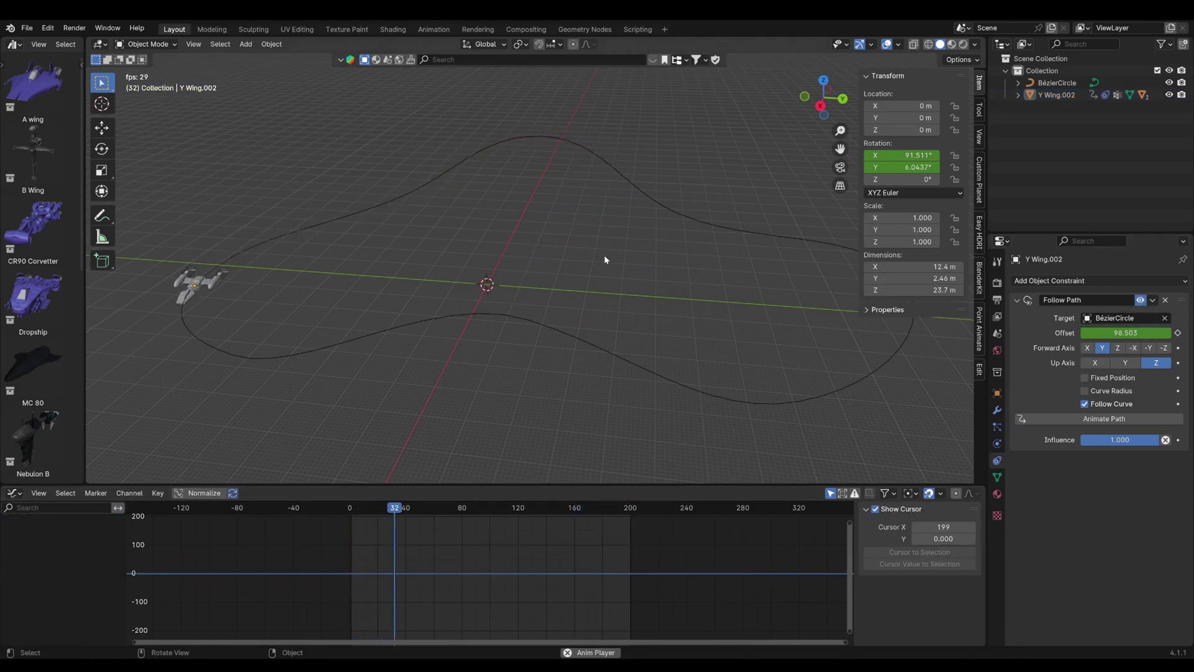
key(space)
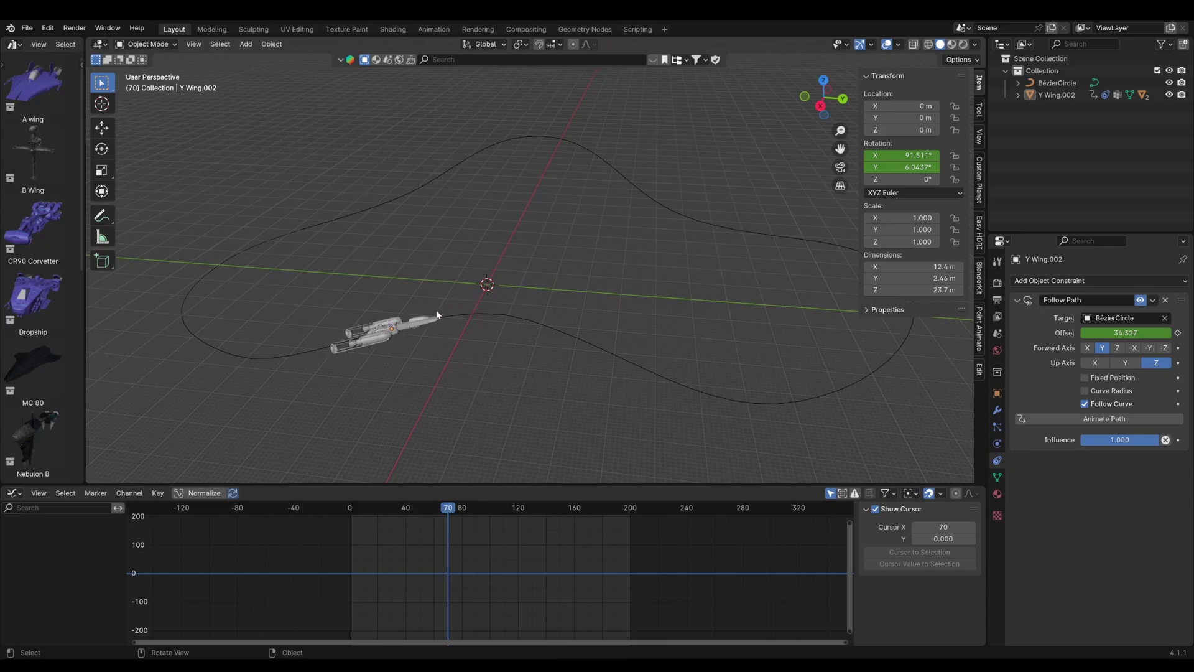
Set the Noise modifier on the ship's Y Euler Rotation curve to scale 24.7 and strength 0.7
click(430, 322)
click(55, 553)
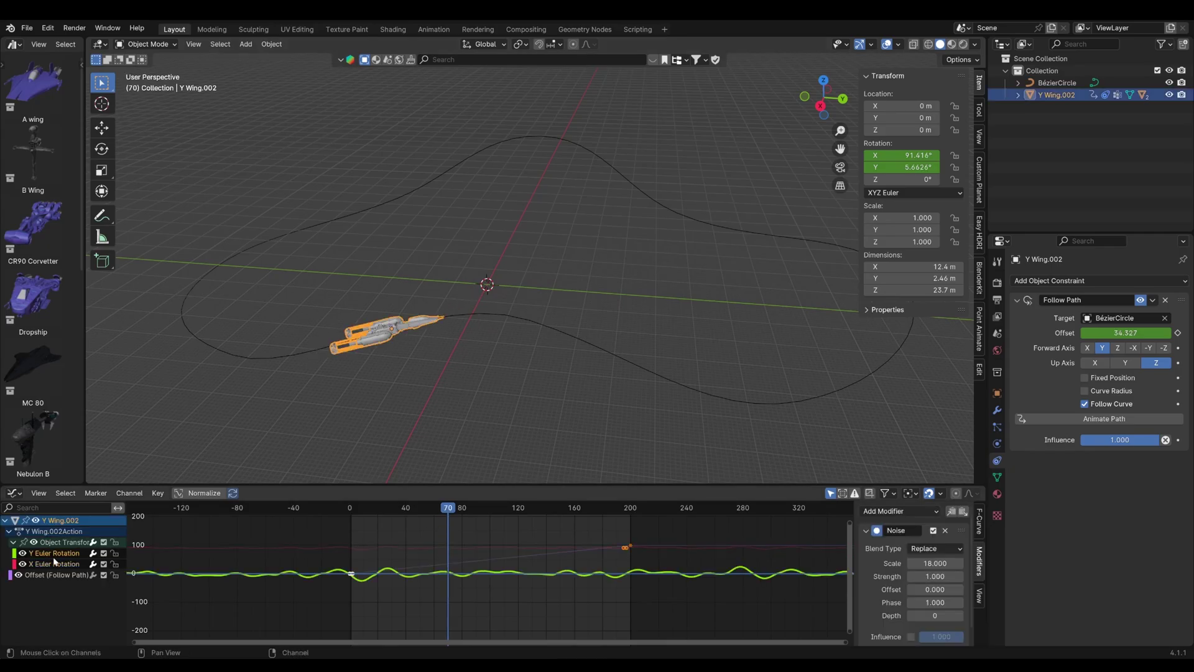
drag(929, 564, 948, 578)
text(0.7)
key(Return)
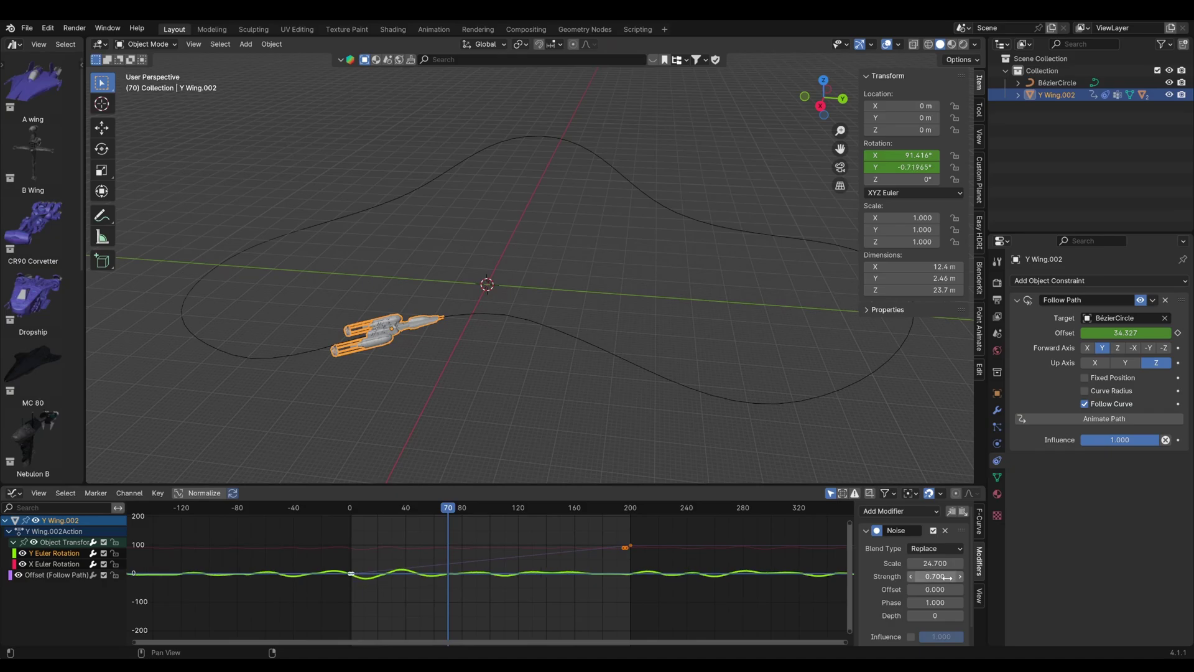
Preview the flight, set the Y Euler Rotation noise strength to 0.8 and replay the animation
key(space)
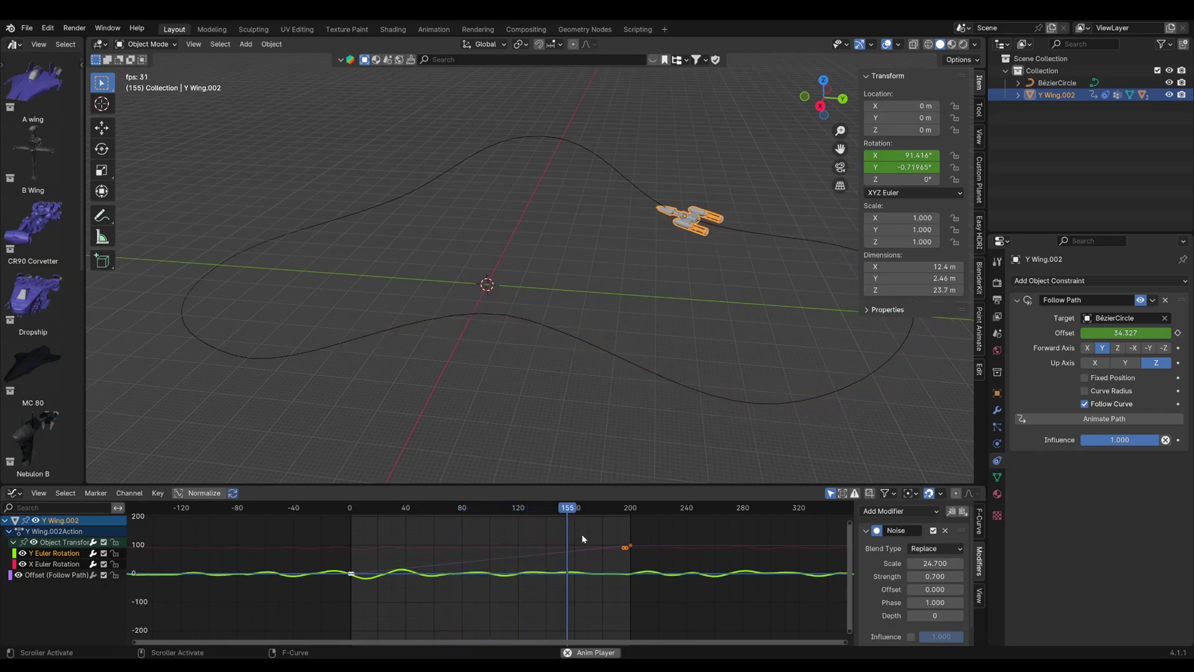
key(space)
text(0.8)
key(Return)
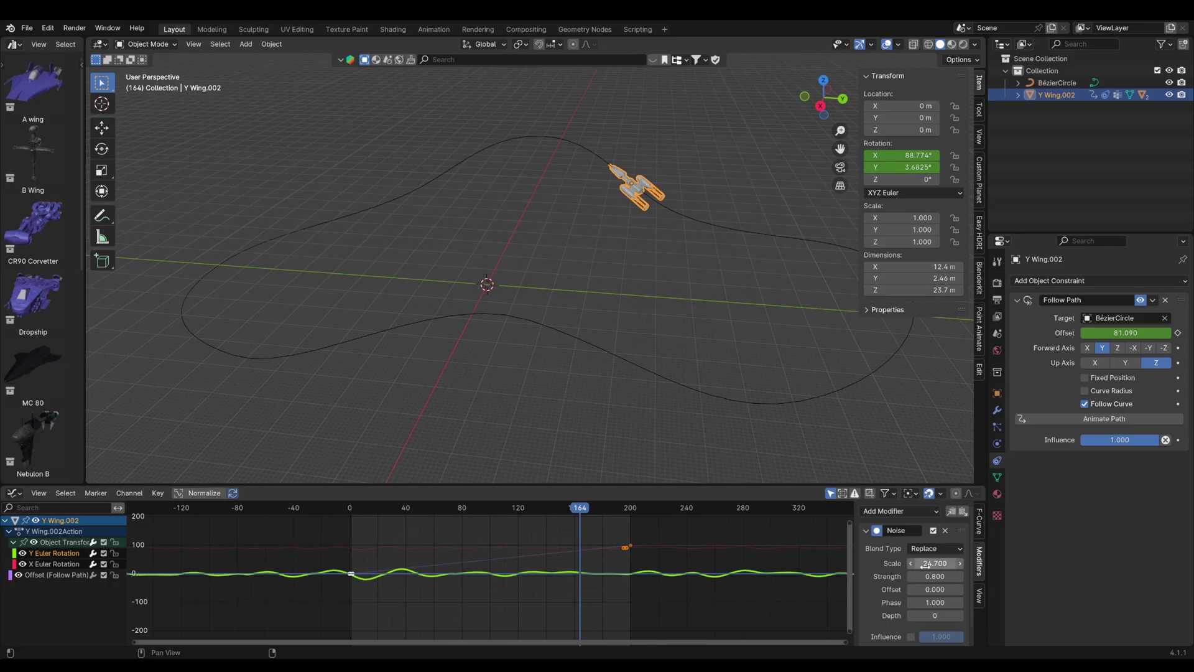
key(space)
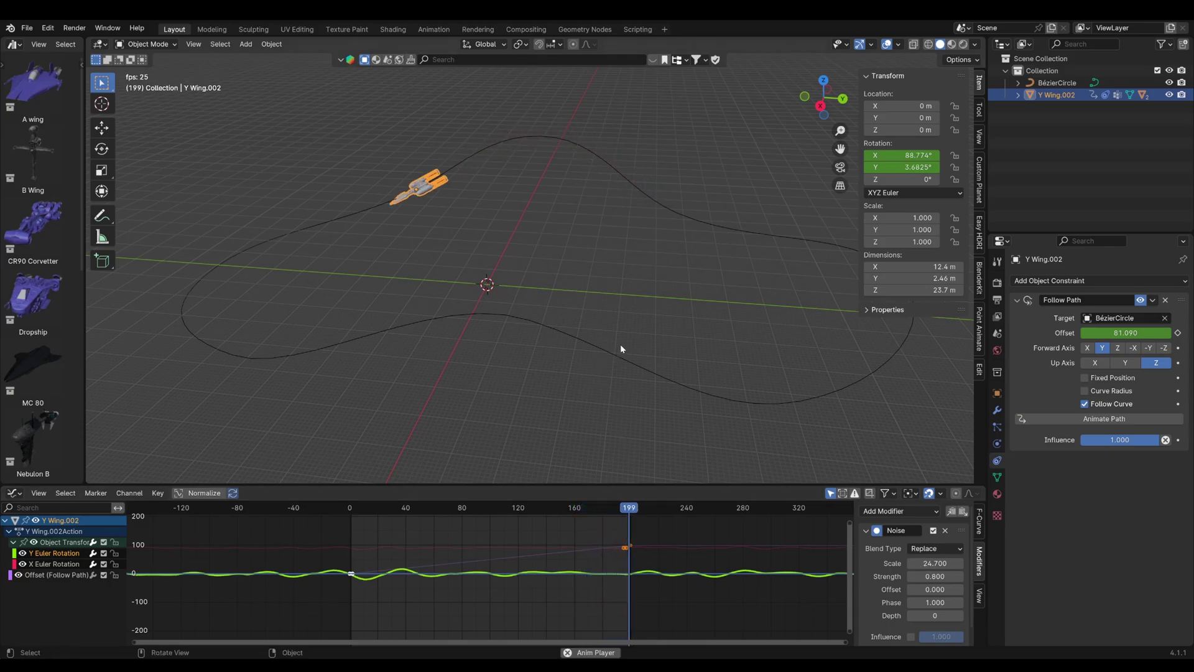
Show the deselected ship in Material Preview without the sidebar or overlays, and turn off EEVEE viewport denoising
click(588, 374)
key(n)
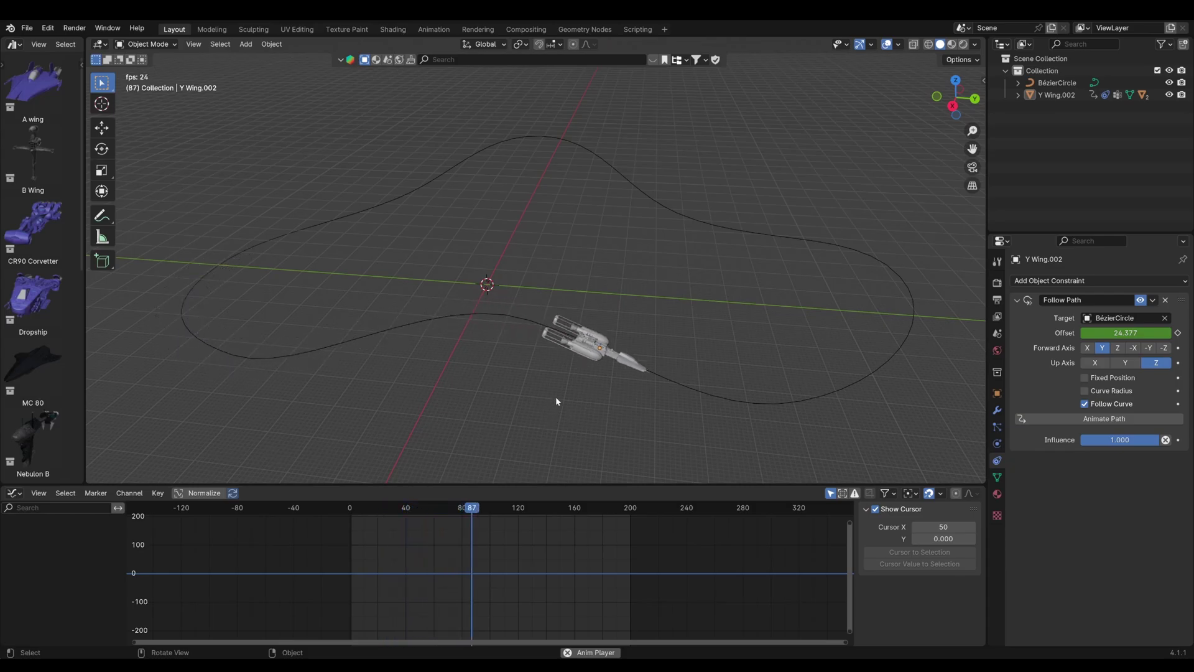
key(shift+alt+z)
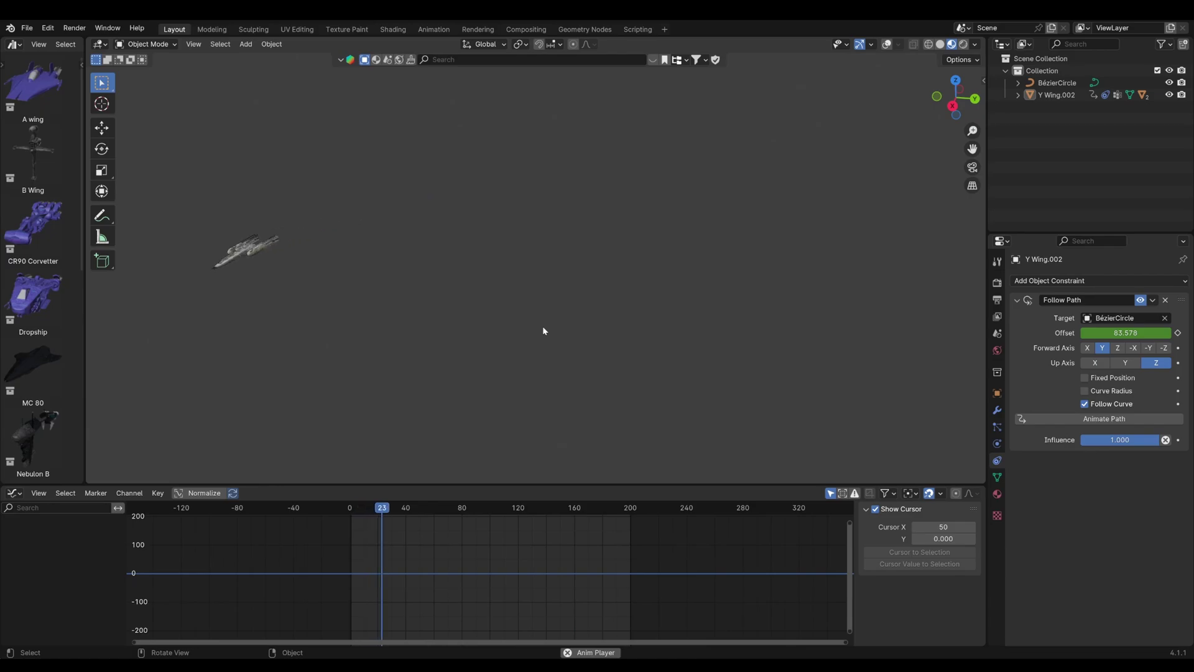
click(998, 283)
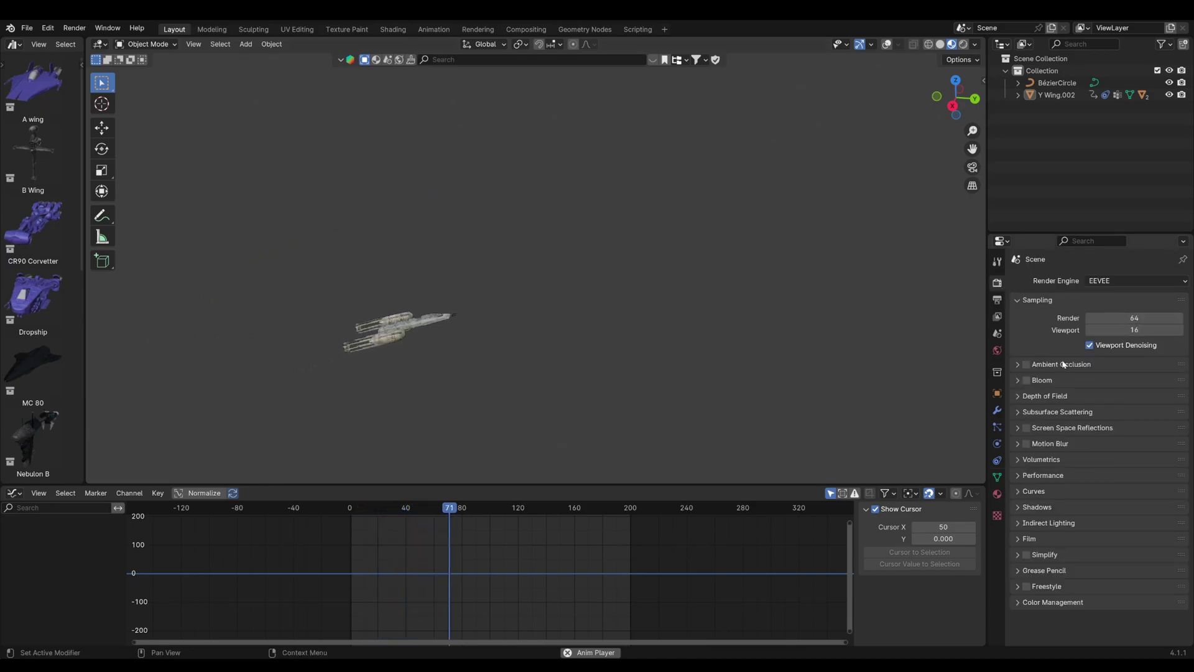
click(1089, 344)
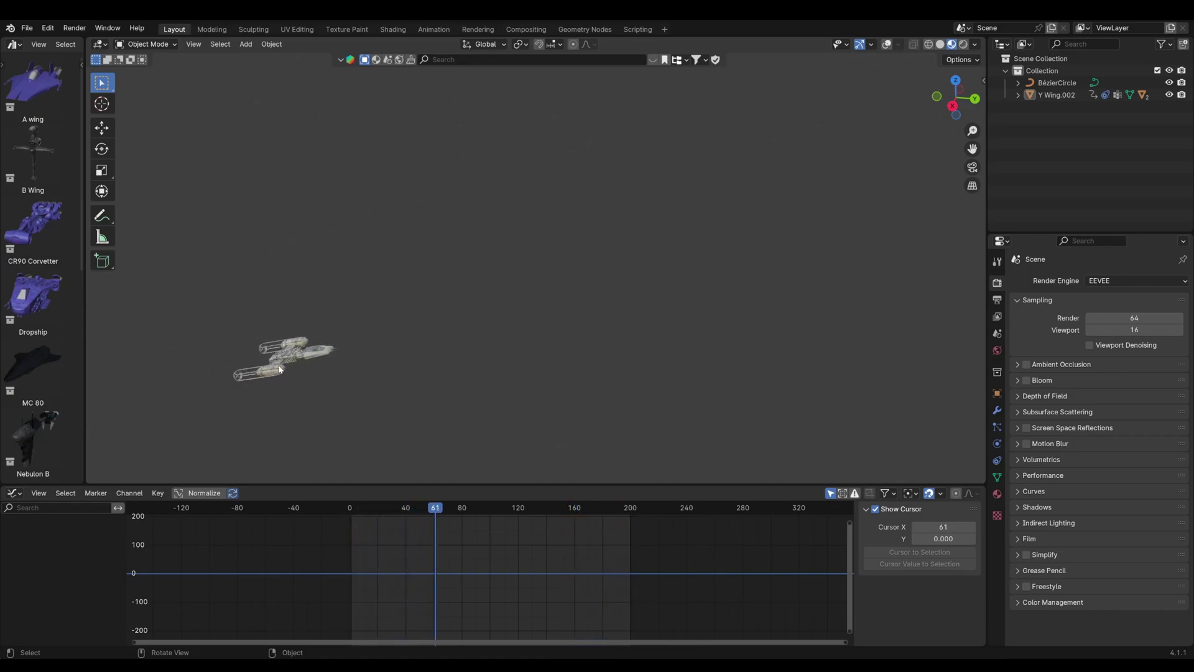
Select the Y Wing ship and lock the viewport's view to it as the active object
click(292, 361)
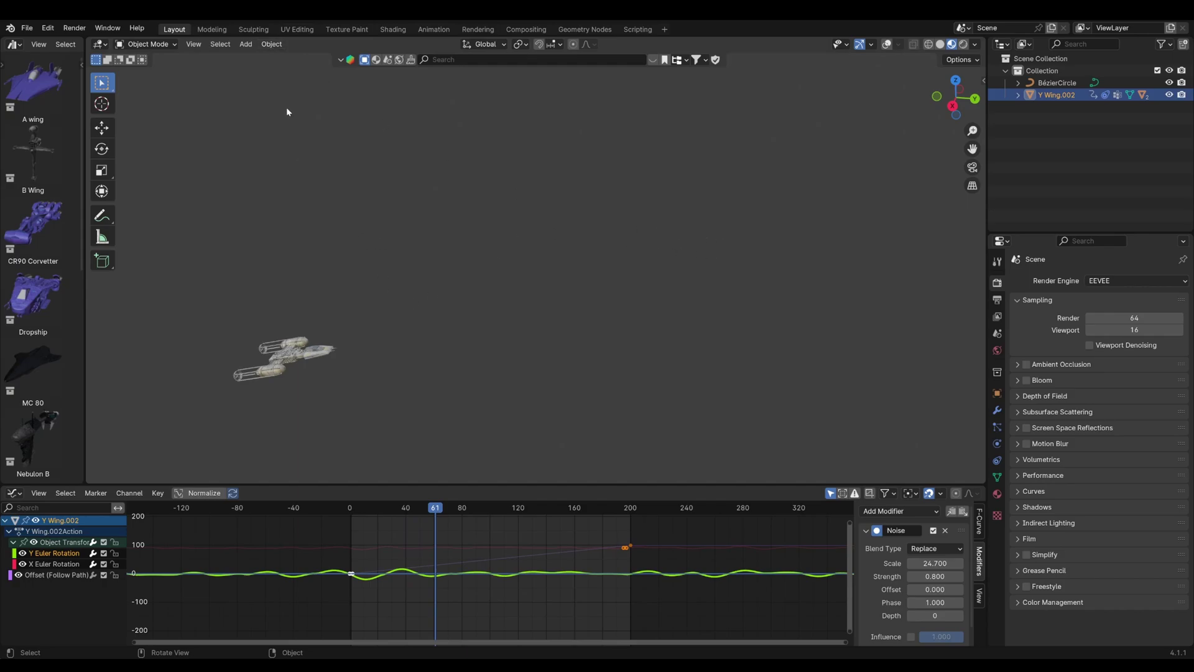
click(194, 44)
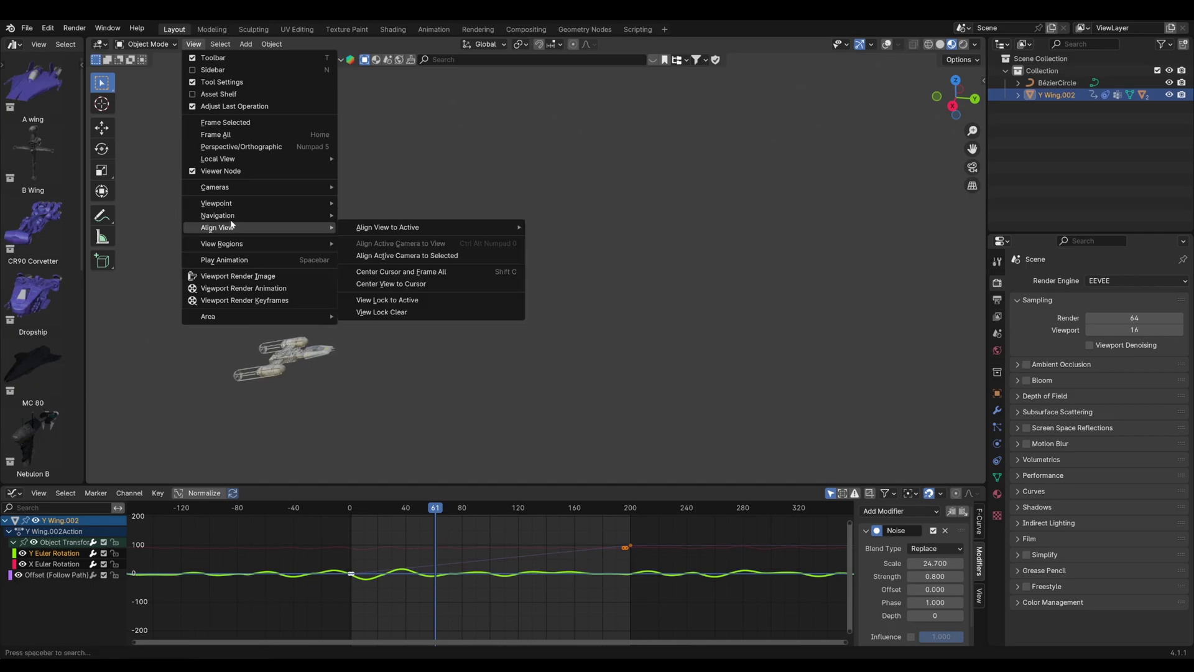
mouse_move(237, 216)
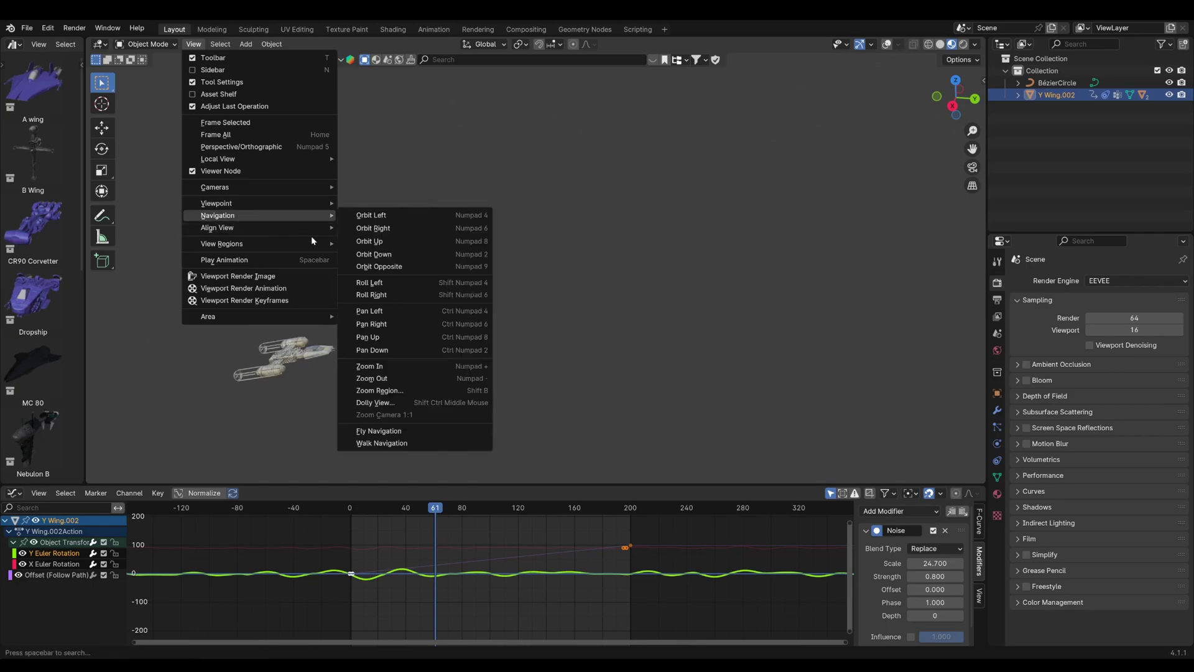
mouse_move(290, 231)
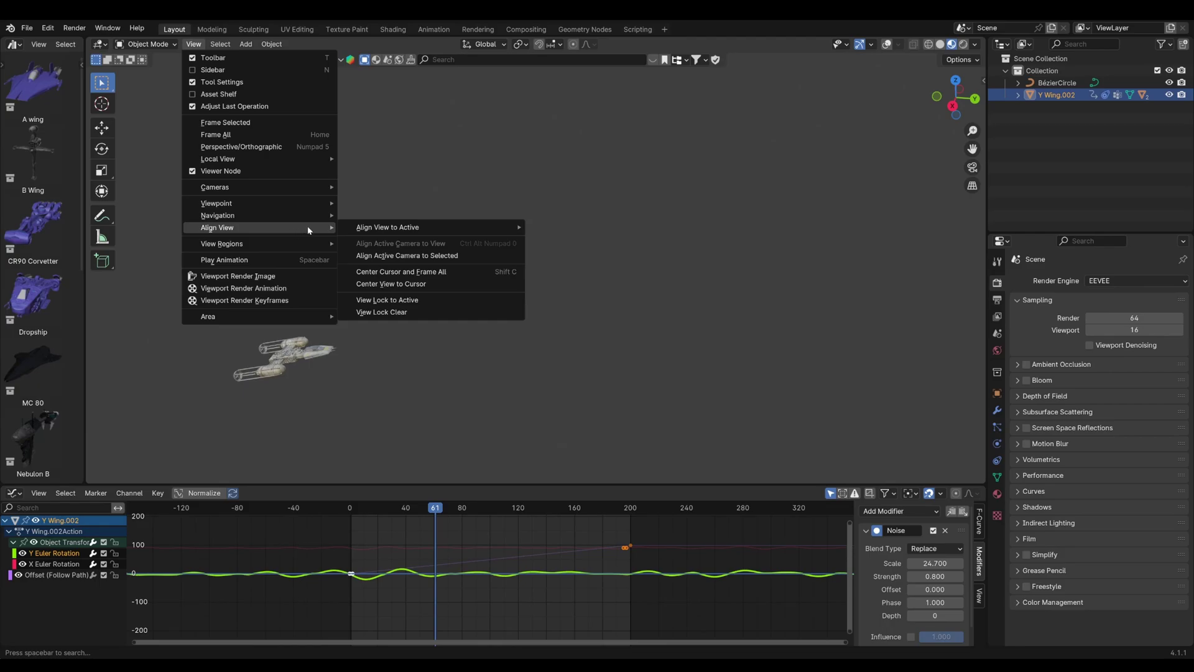
click(417, 301)
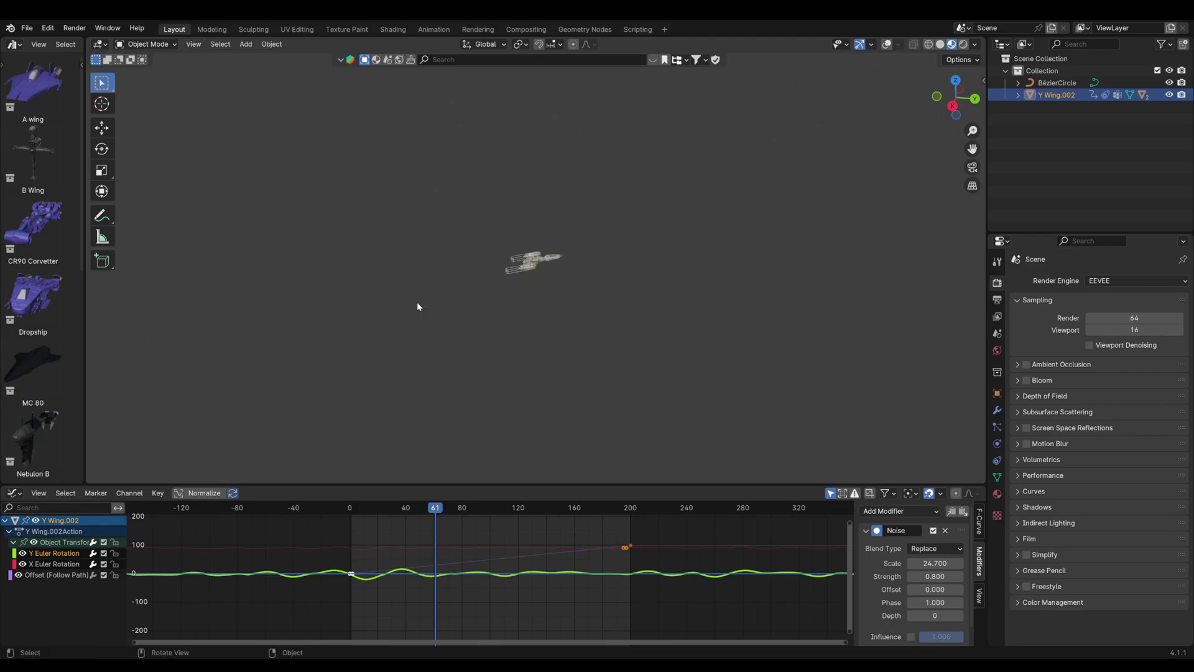
Play the flight in the locked view with the viewport overlays turned back on and the ship deselected
key(space)
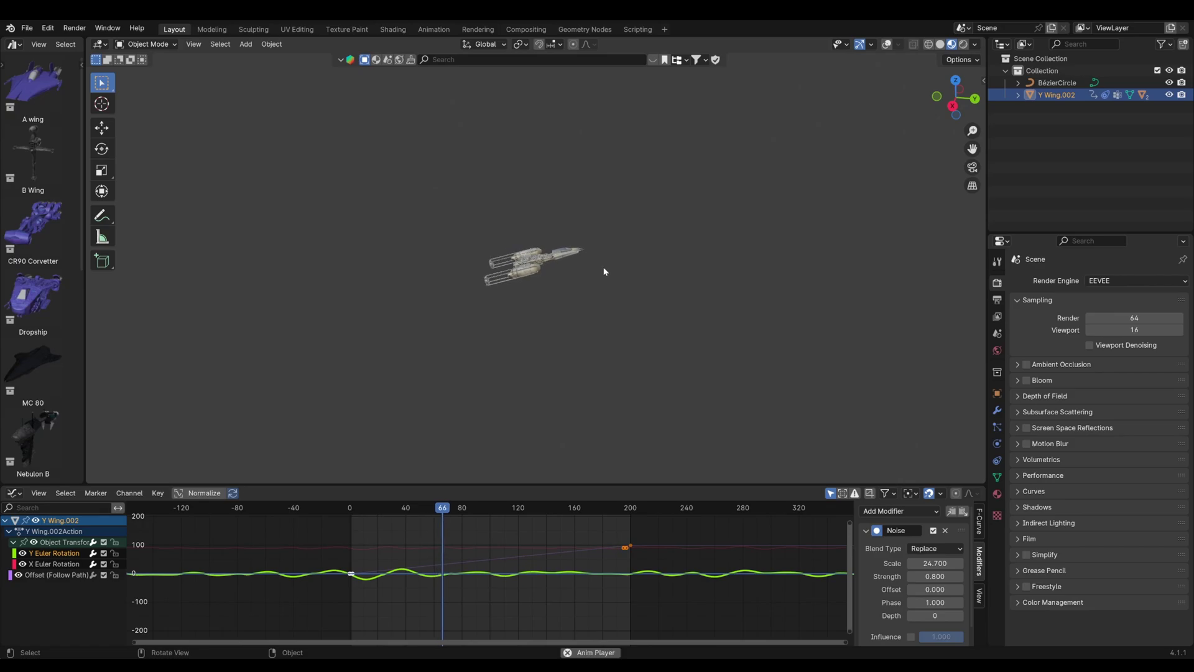
click(887, 44)
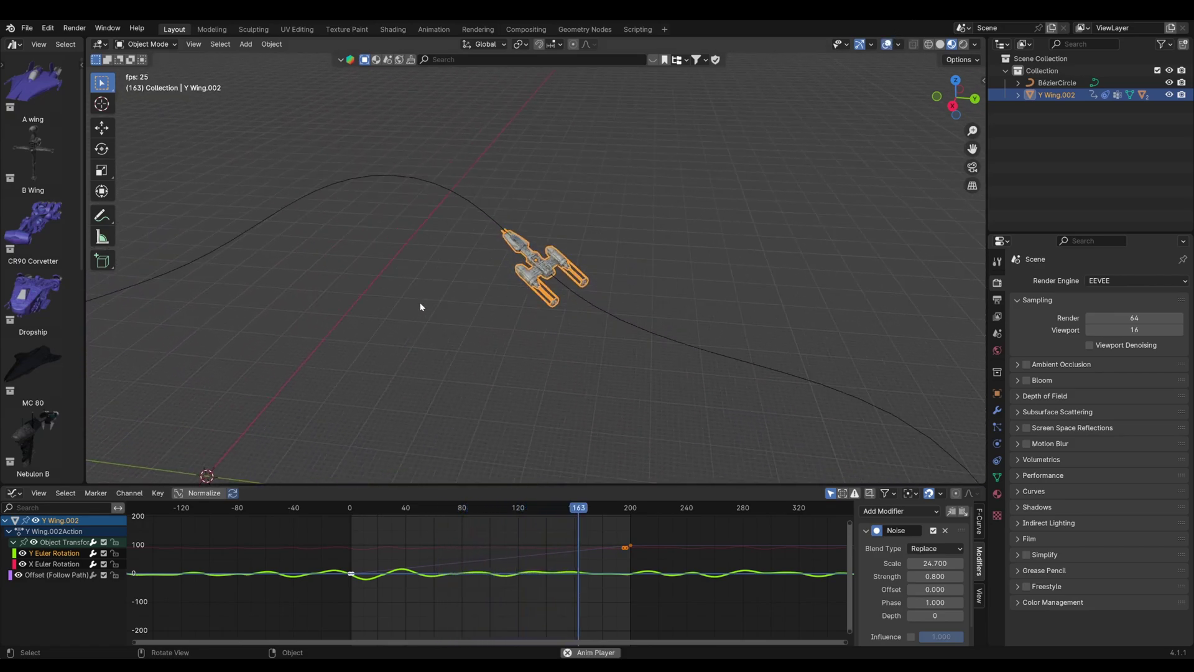
click(423, 302)
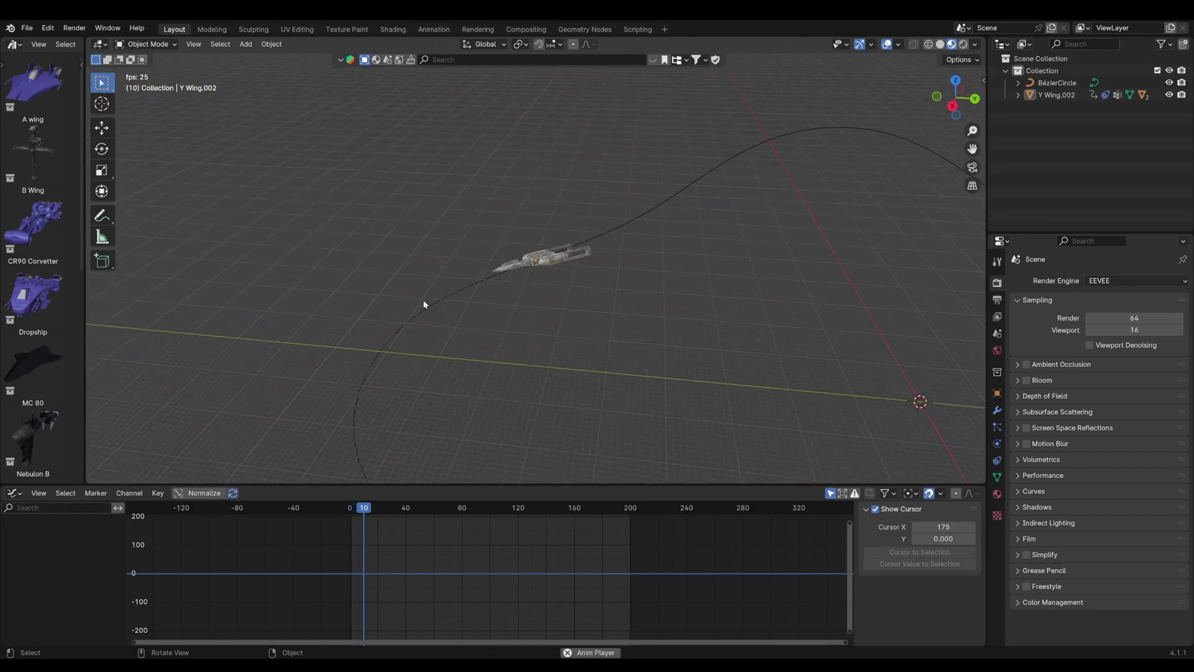